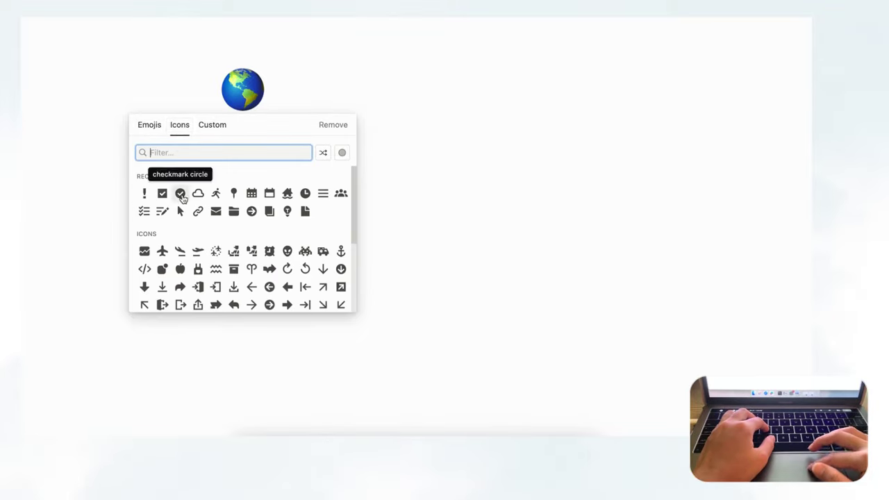
- Set the page icon to the dark checkmark circle and title the page "Habit Tracker"
mouse_move(181, 196)
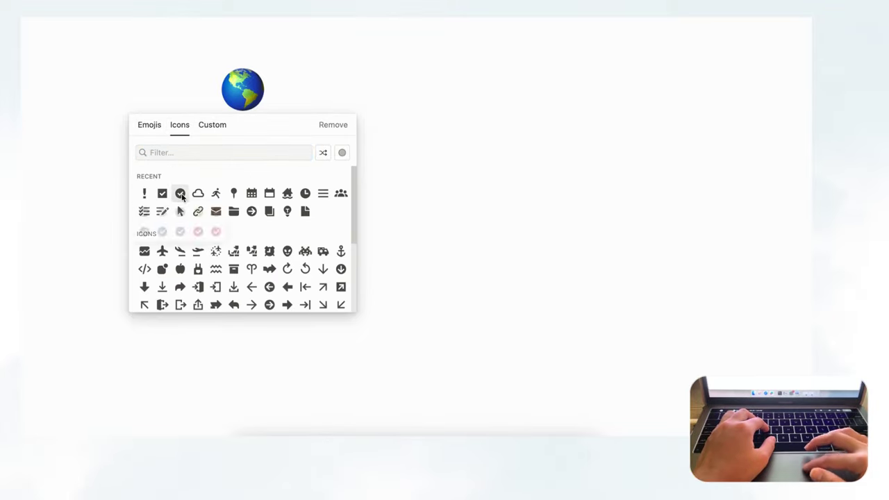
left_click(144, 215)
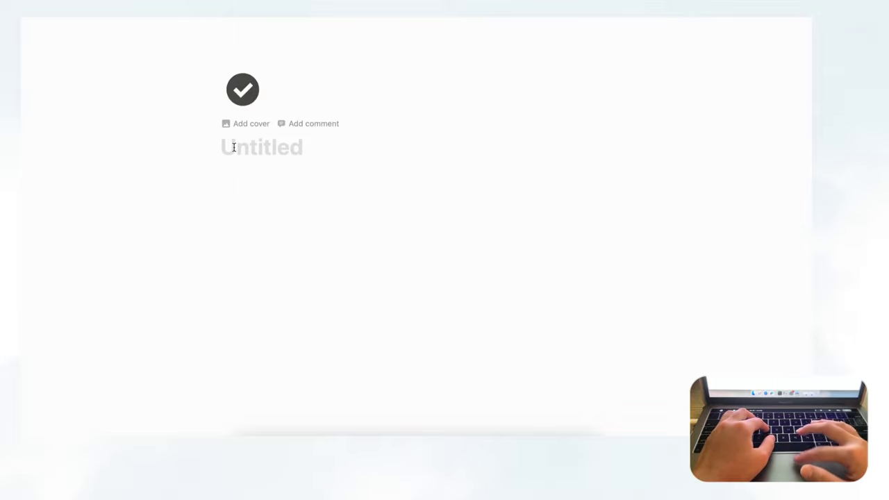
left_click(234, 147)
type("Hab")
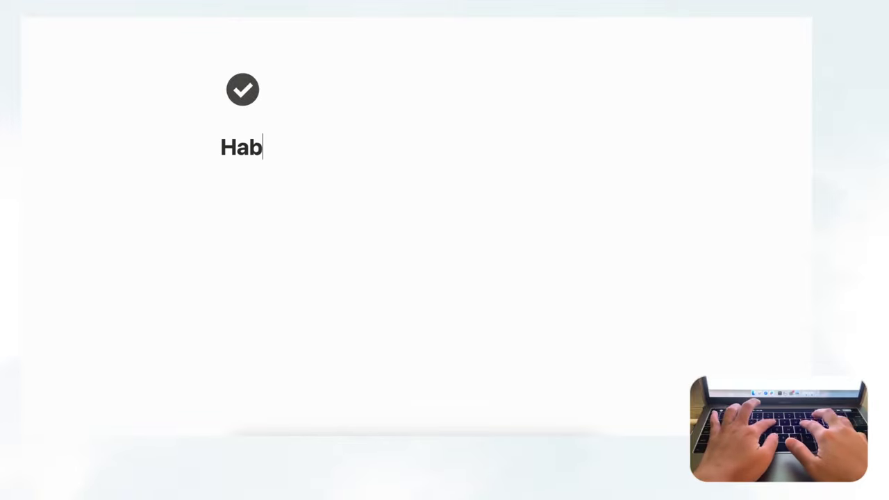
type("it Tracker")
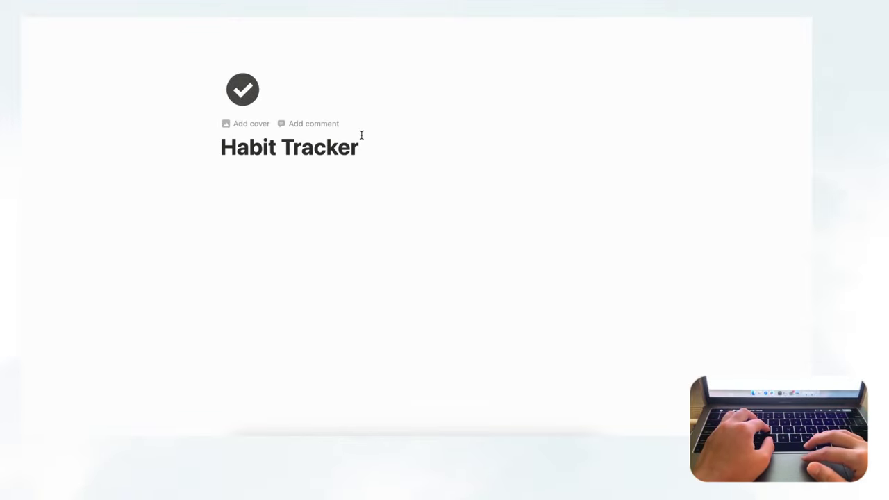
- Add a page cover using the first Unsplash photo found for "cloud"
left_click(248, 124)
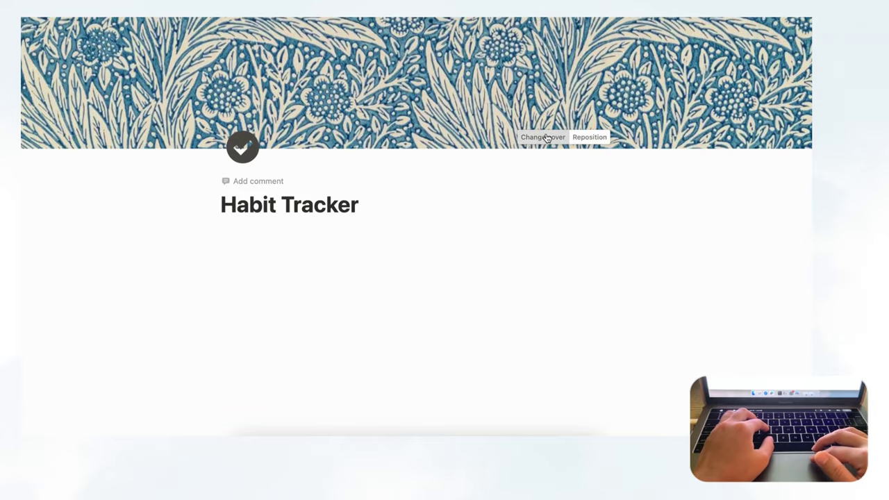
left_click(547, 138)
left_click(520, 157)
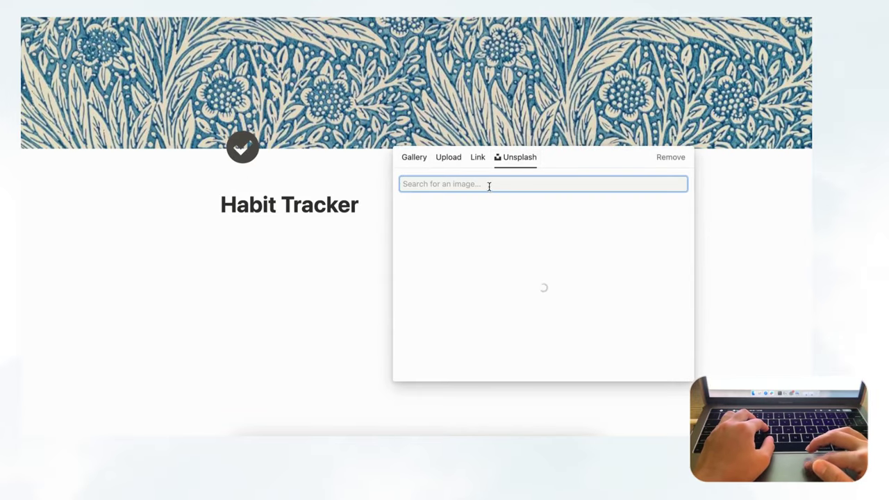
type("cloud")
left_click(449, 226)
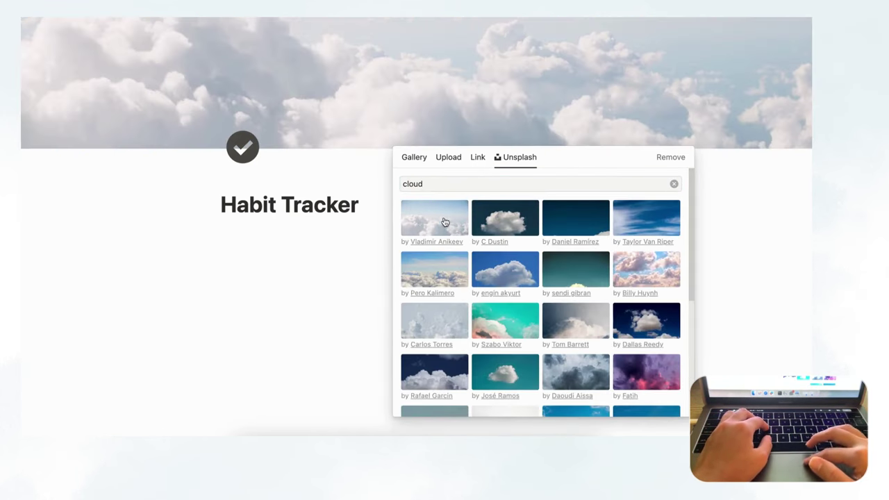
left_click(573, 116)
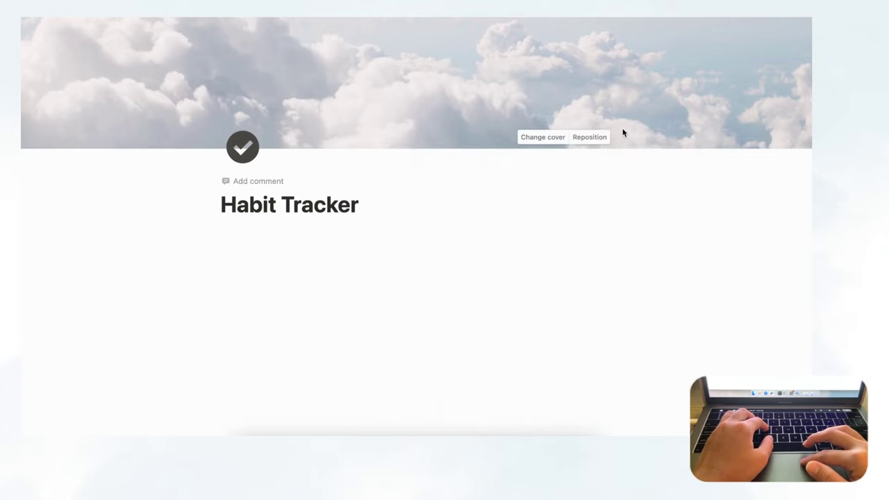
- Reposition the cover image downward so more sky shows above the clouds, and save the position
left_click(587, 139)
left_click_drag(500, 111, 486, 153)
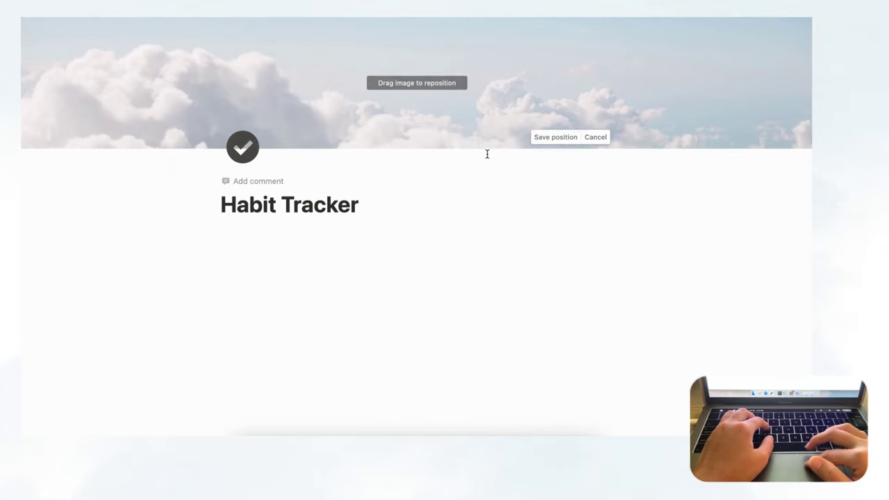
left_click(550, 137)
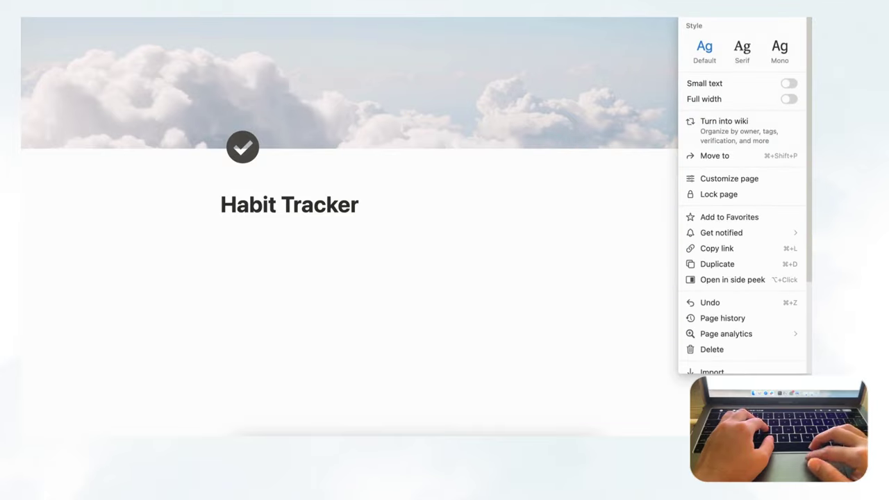
- Turn on small text and full width for the page
left_click(789, 85)
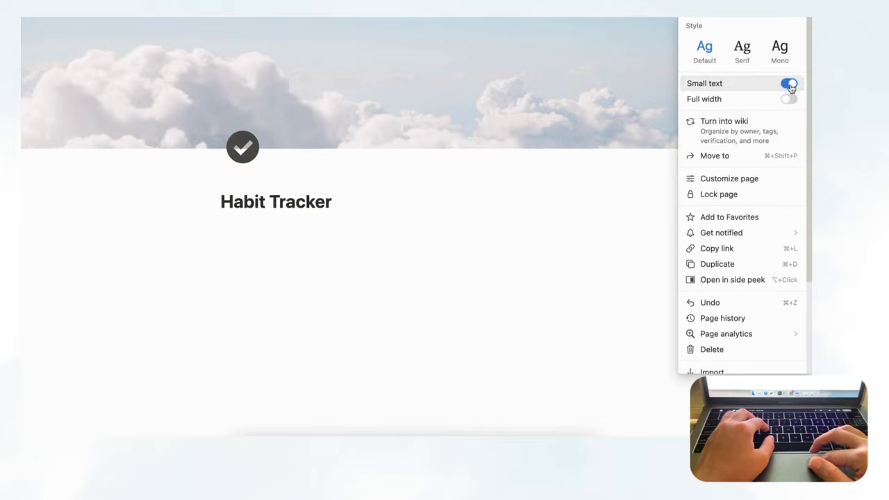
left_click(789, 100)
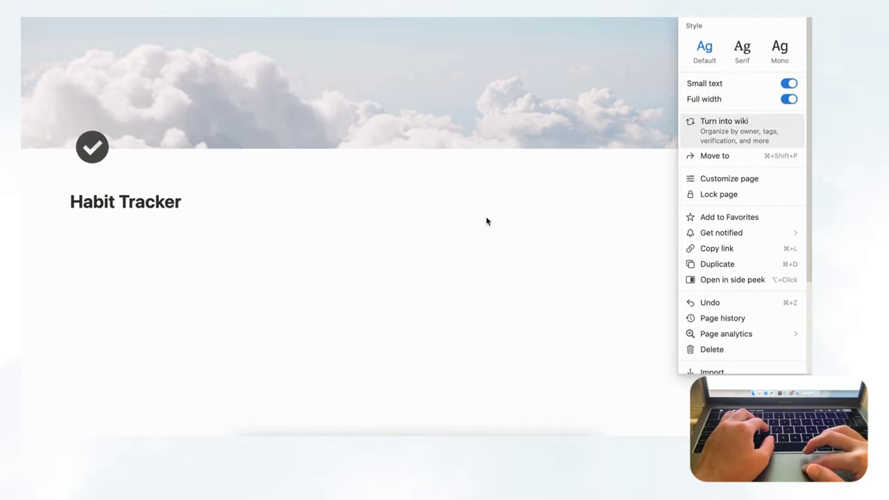
left_click(419, 220)
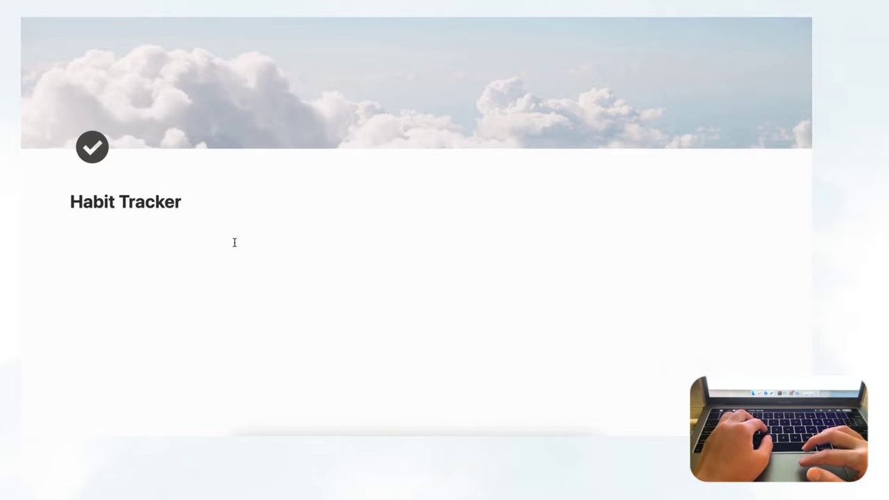
- Insert a callout block below the page title and change its icon to the dark square checkbox
left_click(93, 224)
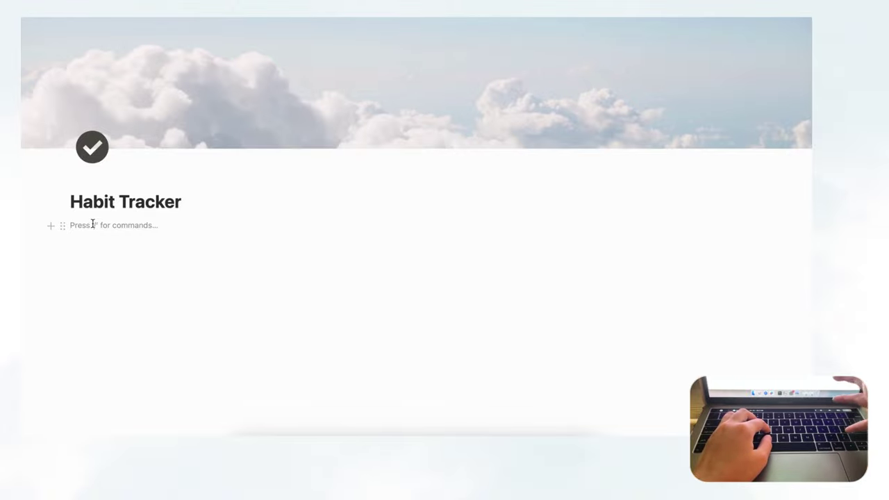
type("/callout")
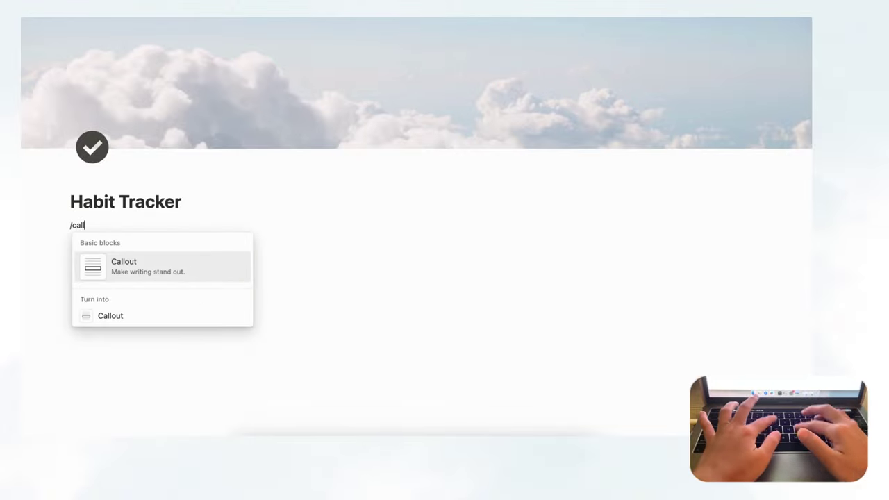
left_click(90, 264)
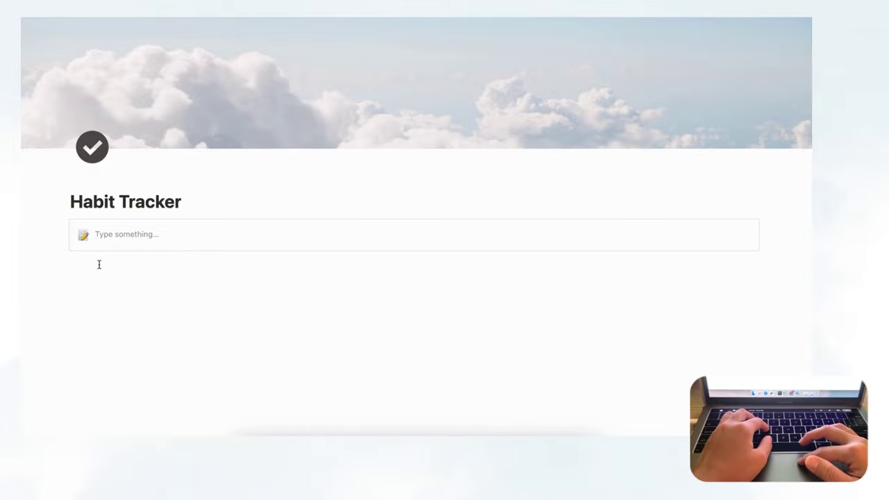
left_click(83, 238)
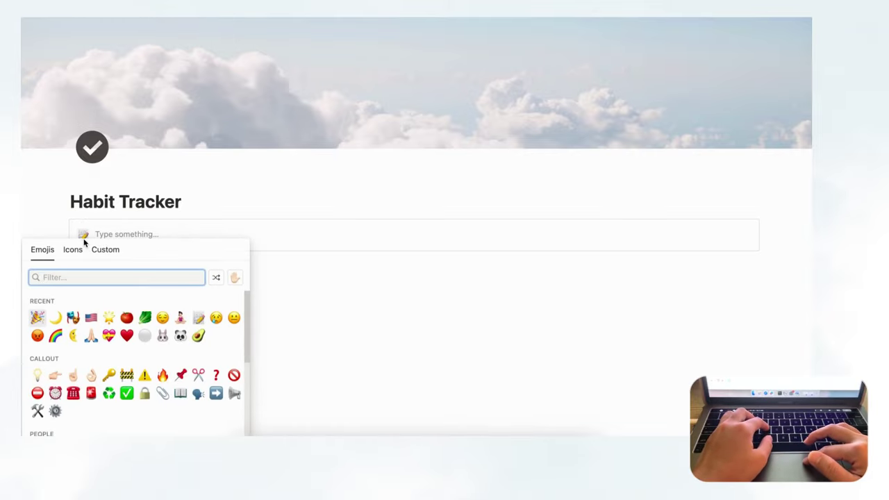
left_click(74, 255)
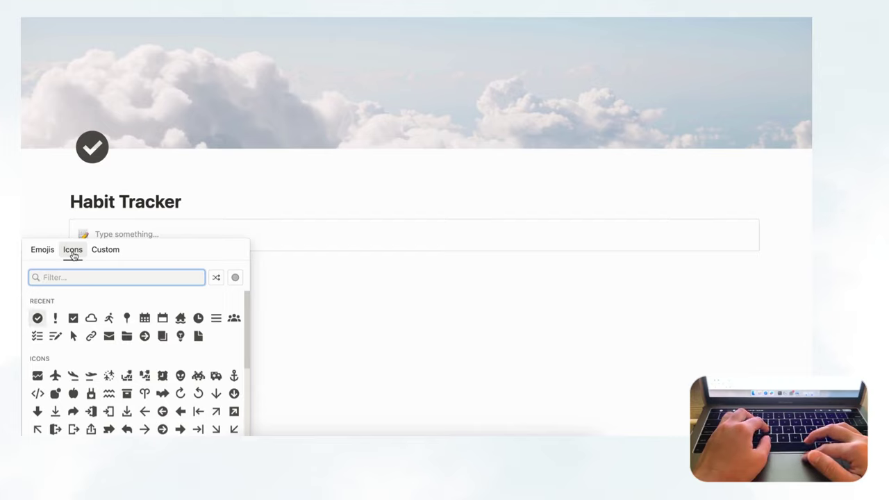
mouse_move(73, 318)
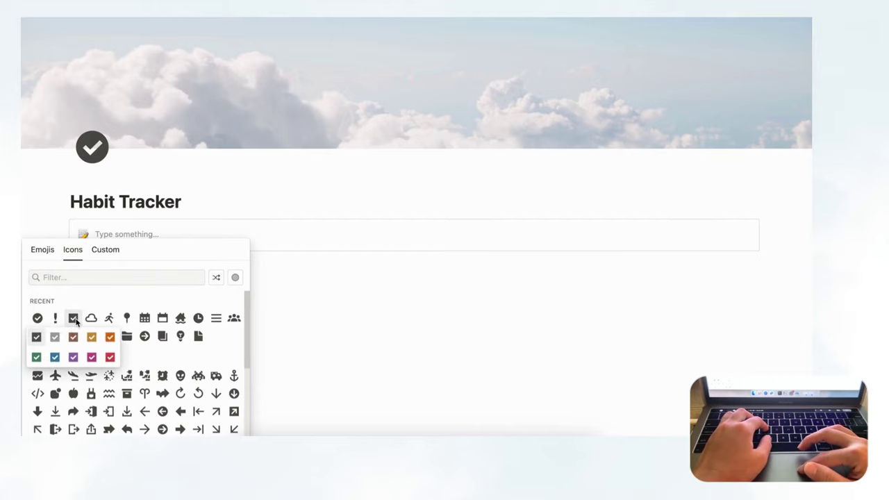
left_click(37, 337)
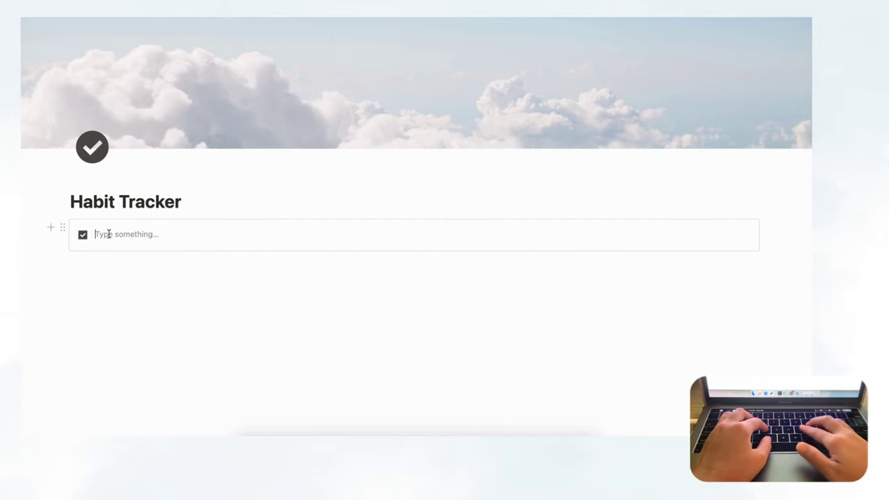
- Enter "Habits this Month:" in the callout and make the text bold
type("Habits ")
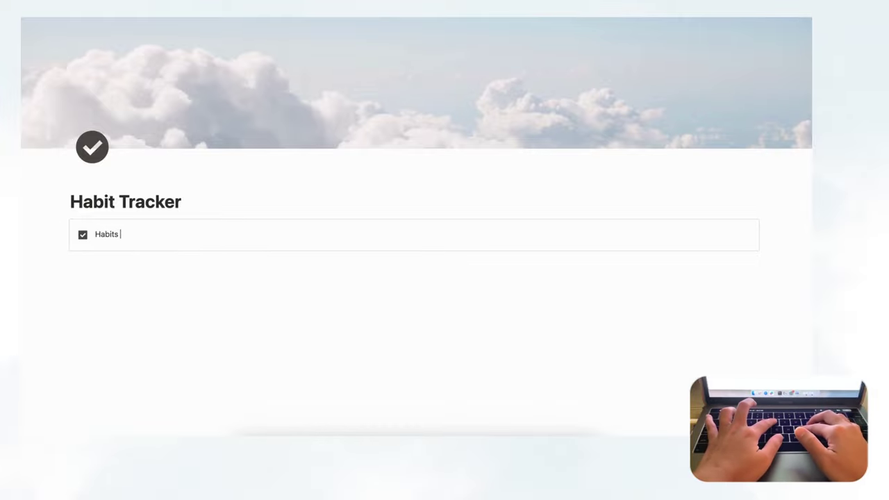
type("this ")
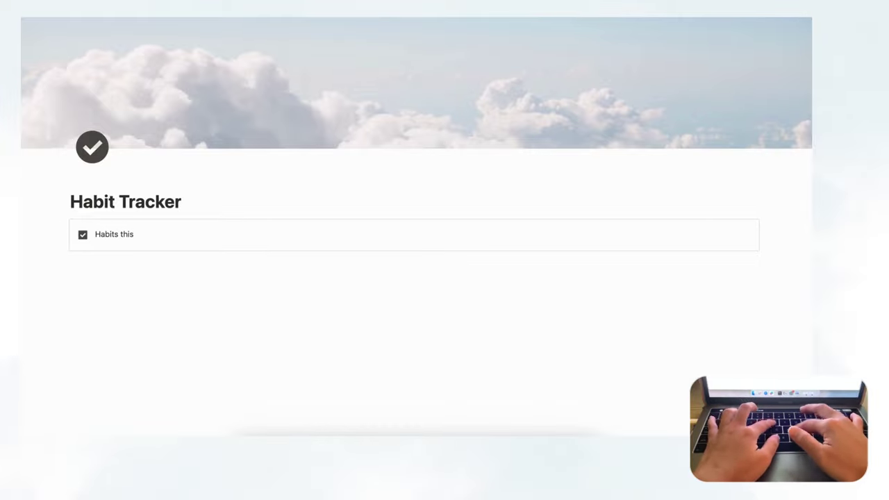
type("Month")
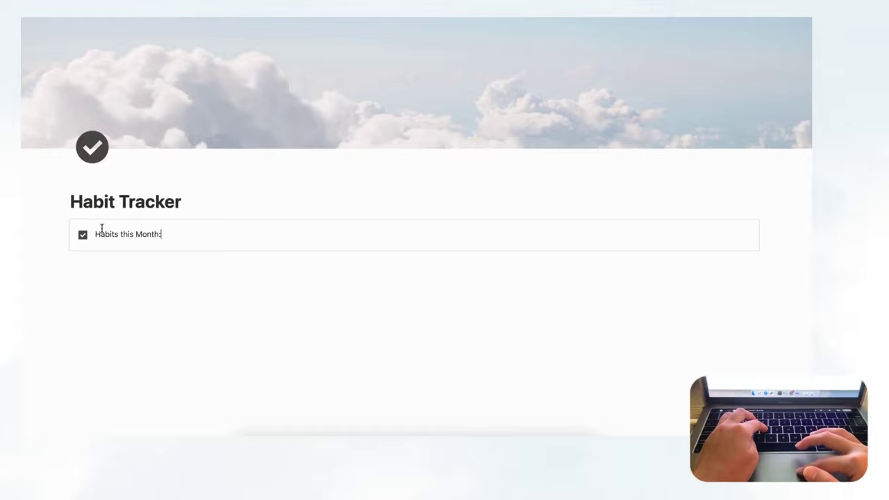
type(":")
triple_click(113, 234)
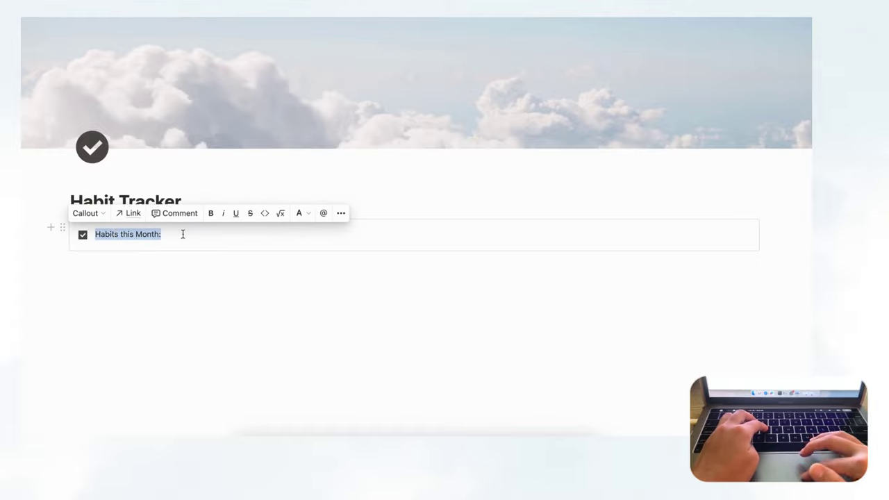
left_click(211, 215)
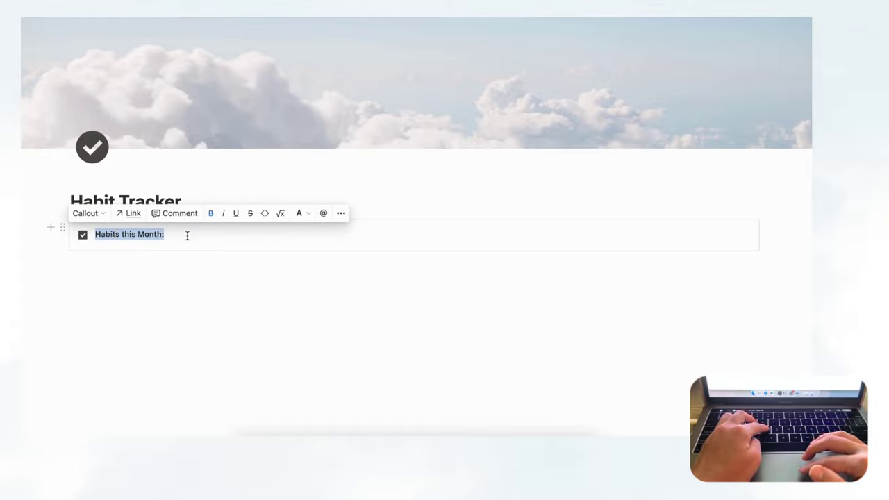
left_click(188, 234)
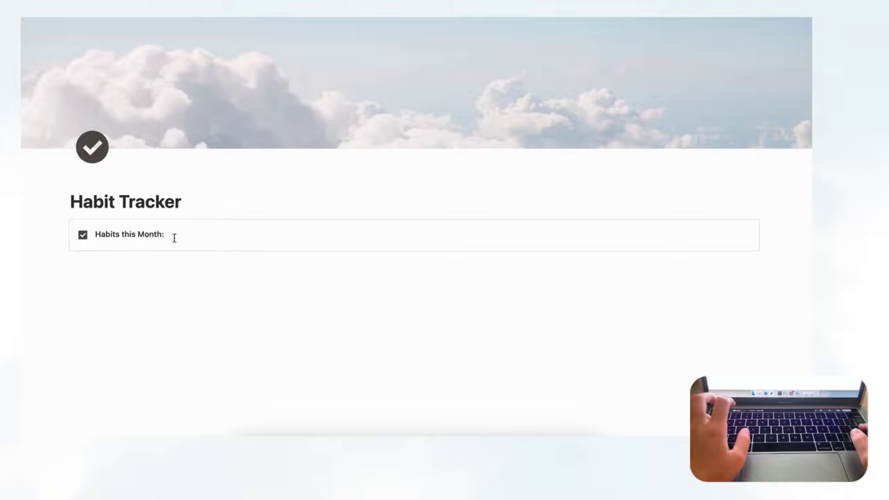
- Build a bulleted list with three empty items inside the callout, directly under its bold heading
key("Return")
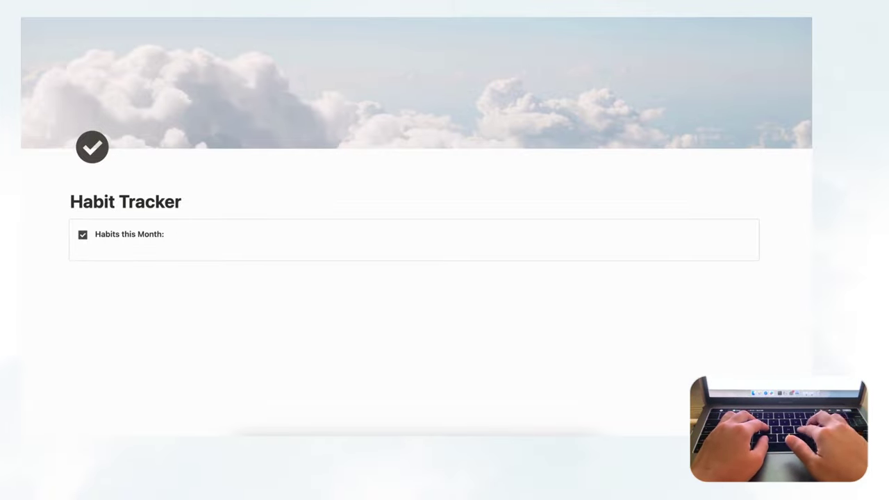
type("/bullet")
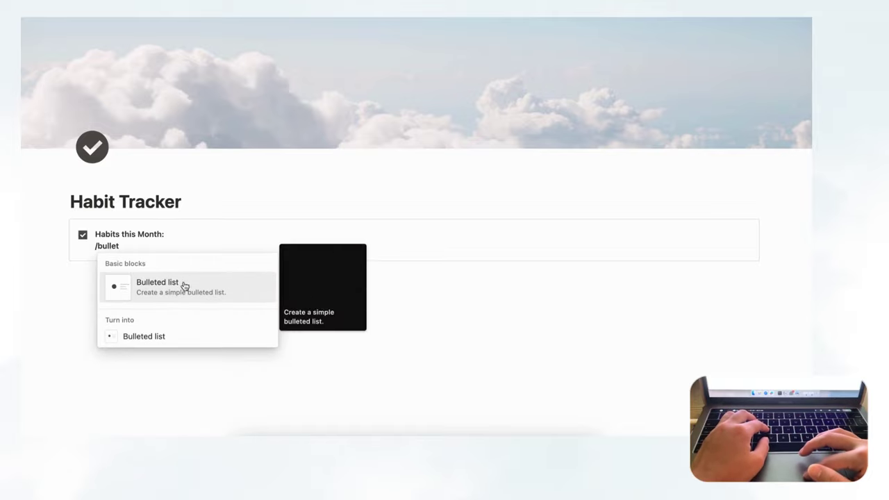
left_click(184, 286)
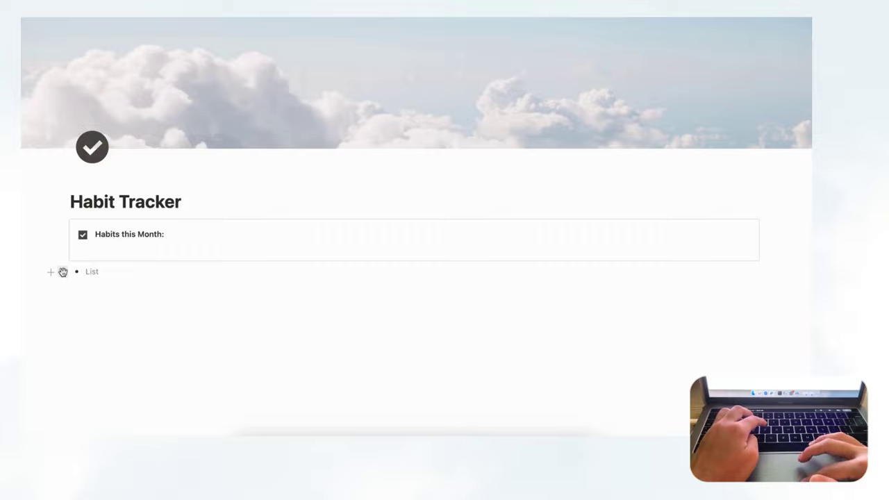
left_click_drag(63, 272, 106, 241)
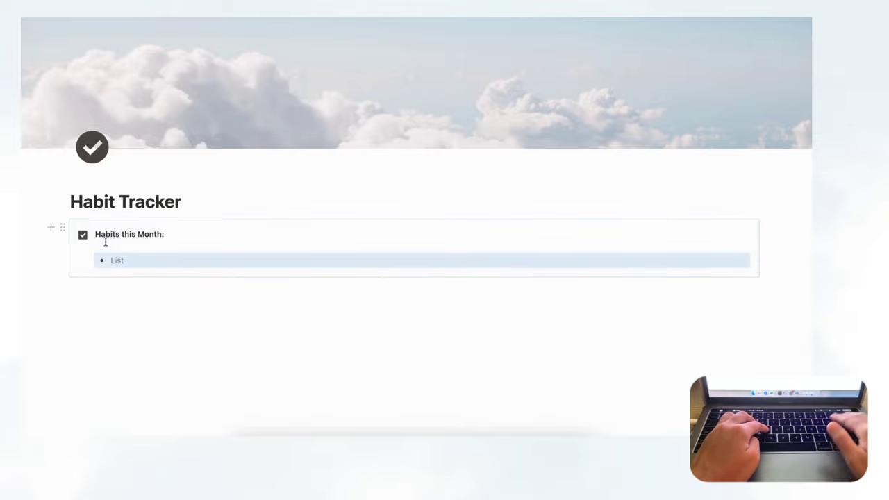
left_click(120, 248)
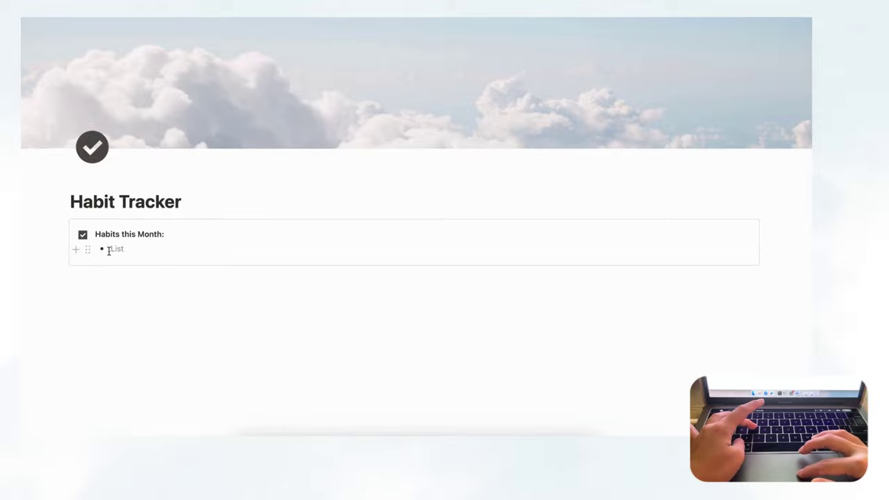
key("super+d")
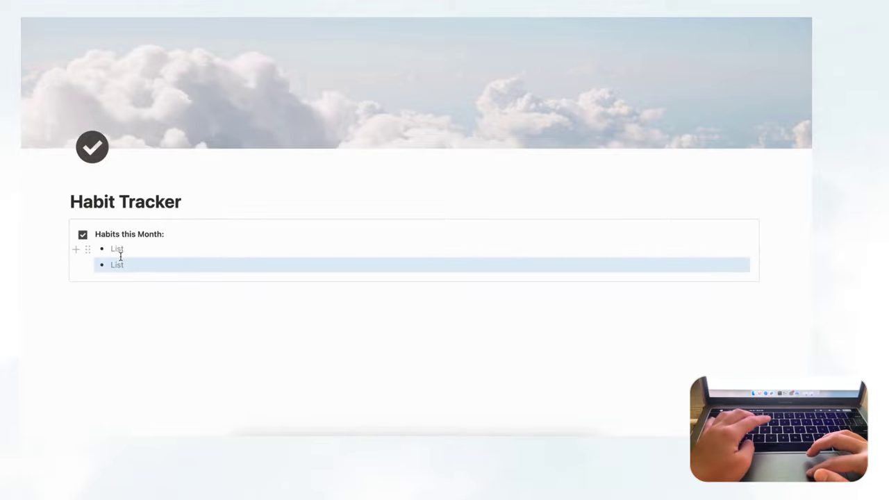
key("super+d")
- Fill in the first bullet of the callout with "Running thirty minutes a day"
left_click(119, 252)
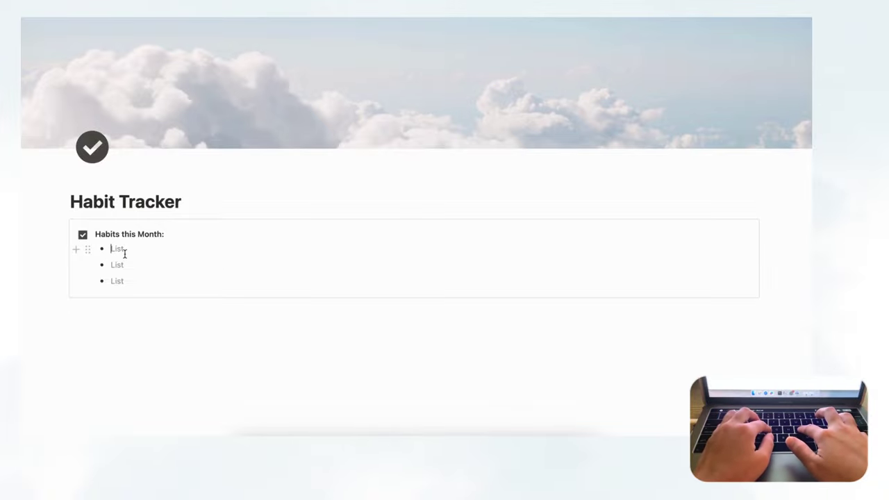
left_click(125, 253)
type("Ru")
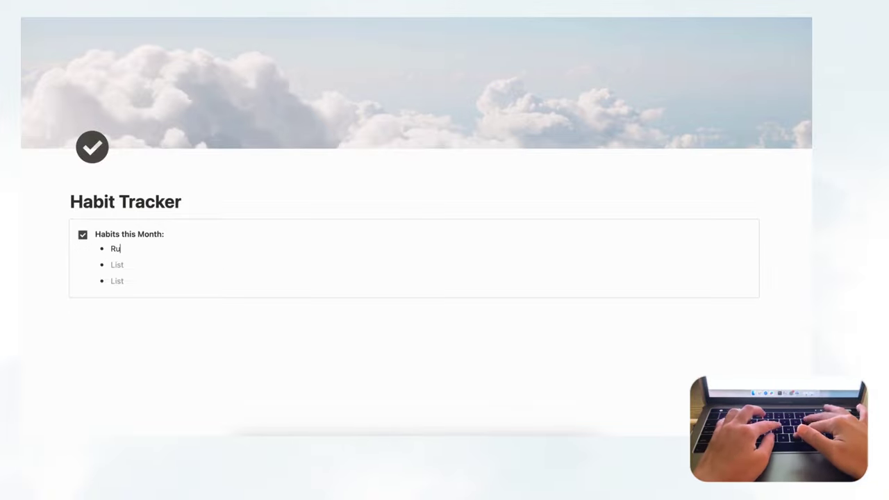
type("nning thirty minutes a day")
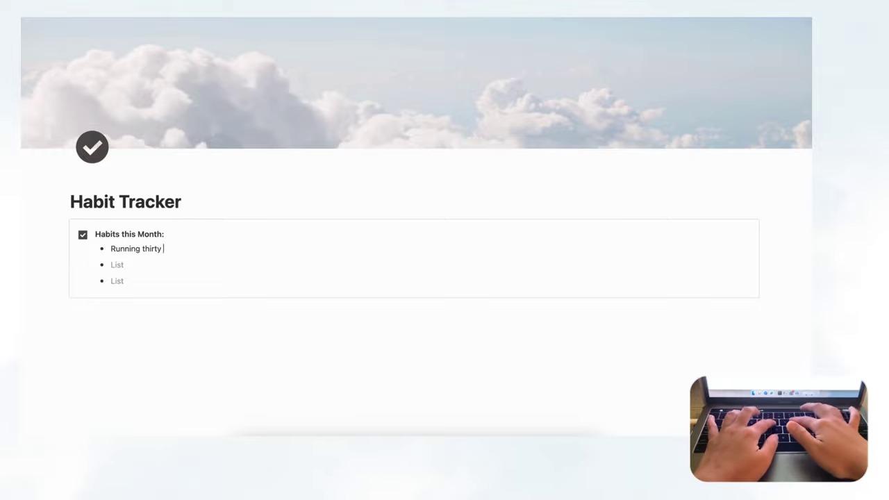
- Fill in the second bullet of the habits callout with "Meditate 5 minutes a day"
left_click(123, 266)
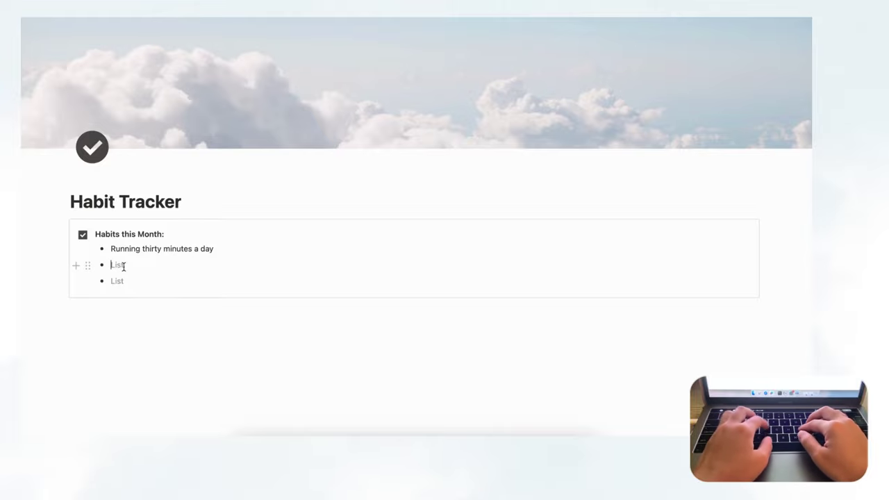
type("Medi")
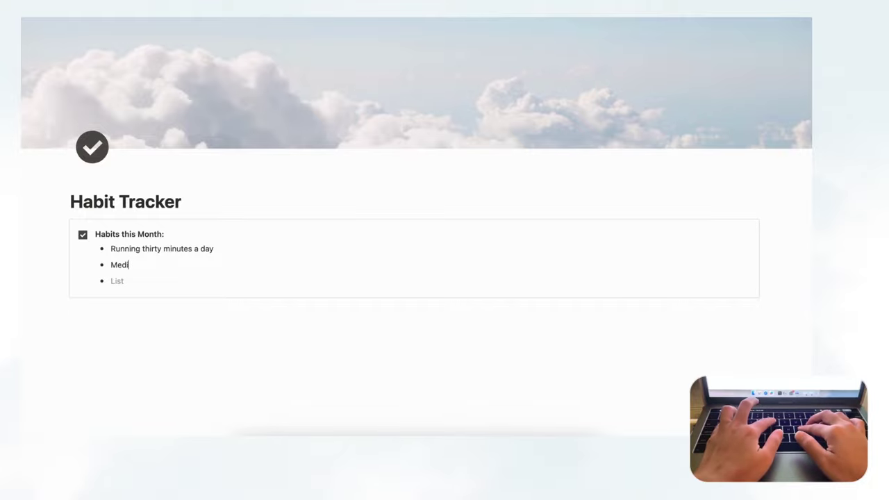
type("tate ")
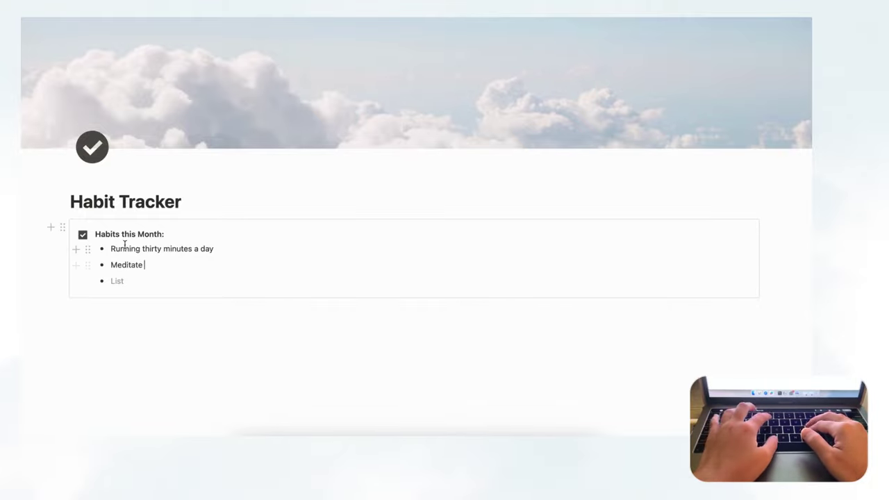
type("5 minutes a day")
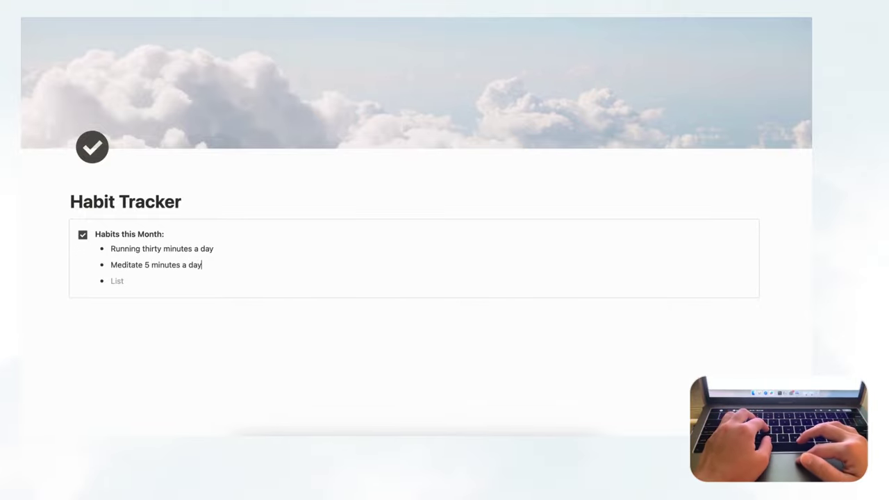
- Fill in the third bullet of the habits callout with "No screen time before bed"
left_click(141, 282)
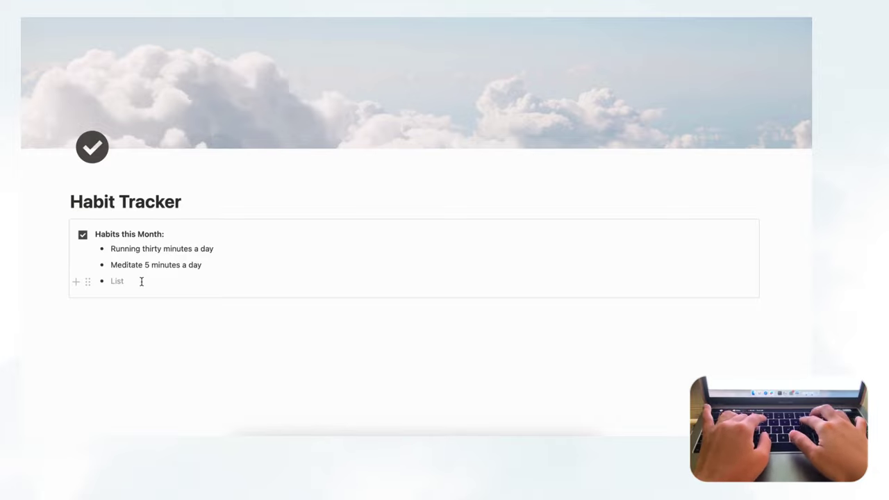
type("Reduce")
key("BackSpace")
key("BackSpace")
key("BackSpace")
key("BackSpace")
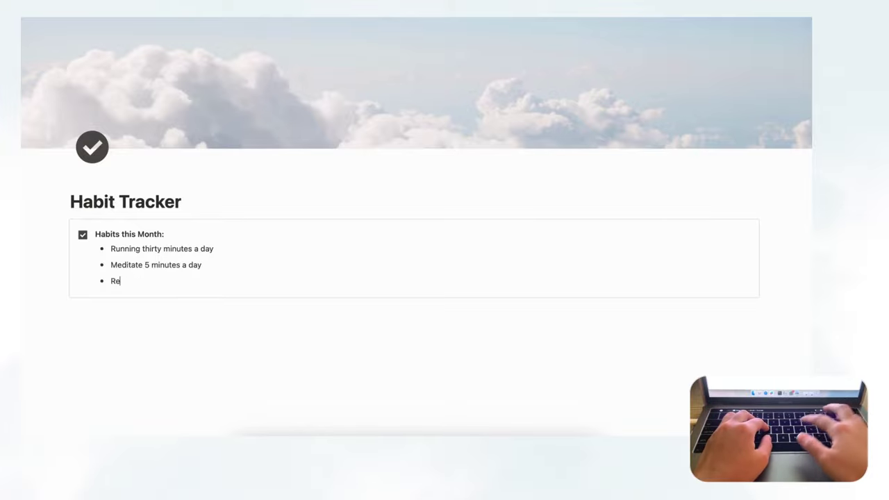
key("BackSpace")
key("BackSpace")
type("No screenti")
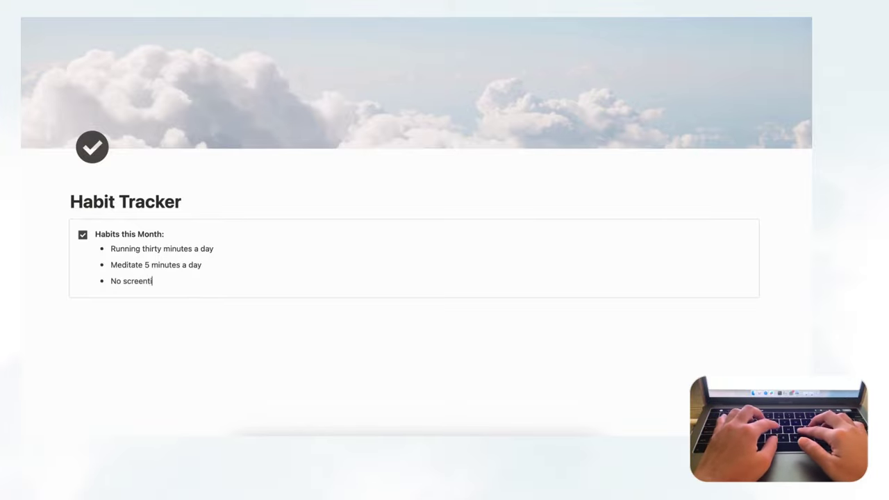
type("me before bed")
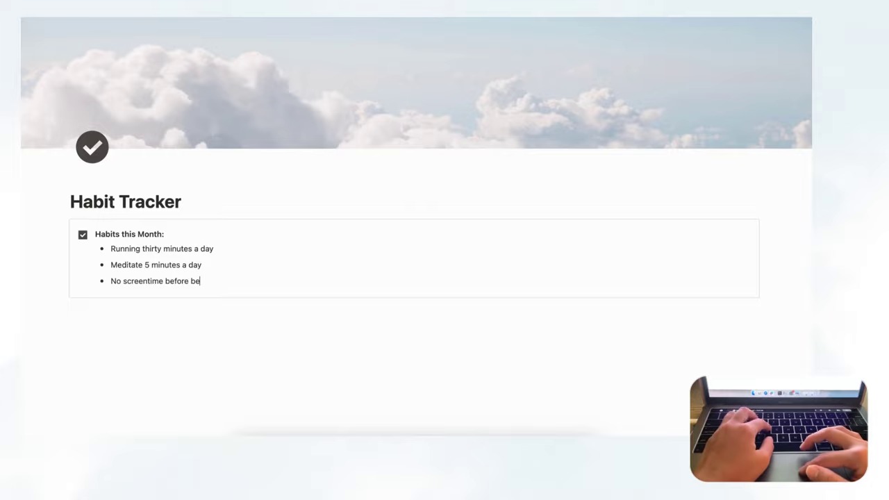
left_click(149, 282)
left_click(218, 283)
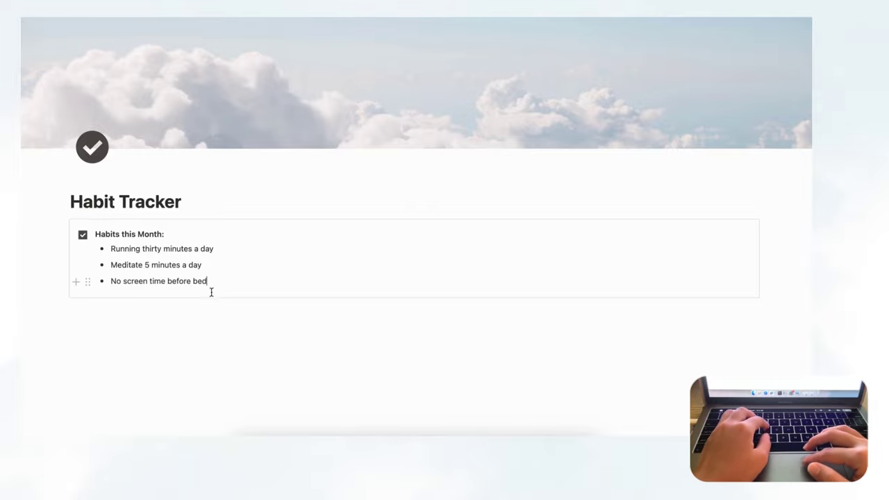
- Insert a second callout block on its own line directly below the "Habits this Month:" callout
left_click(117, 312)
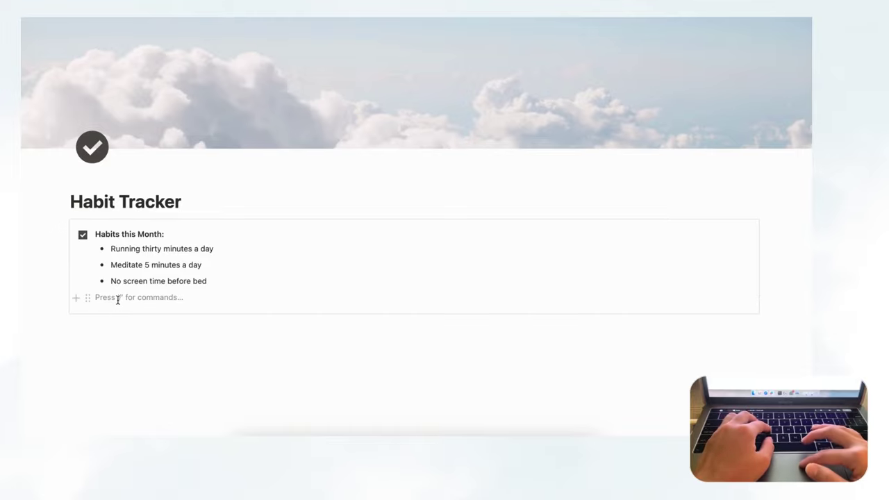
key("shift+Tab")
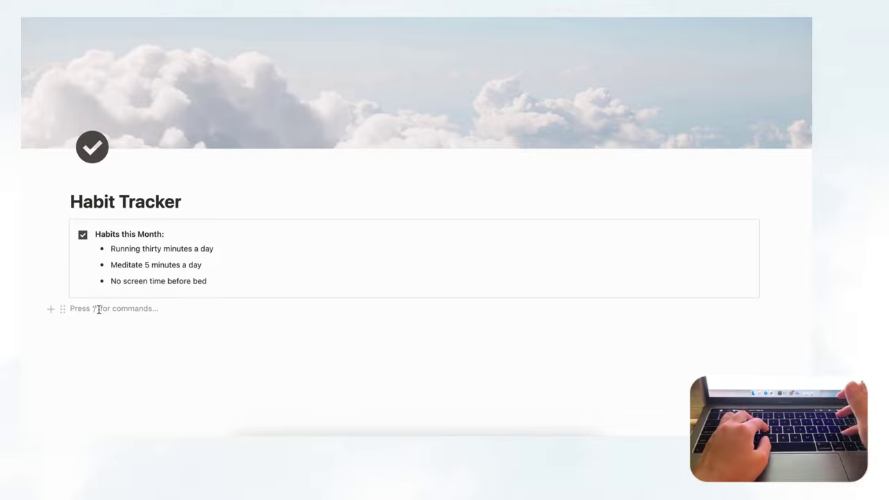
type("/")
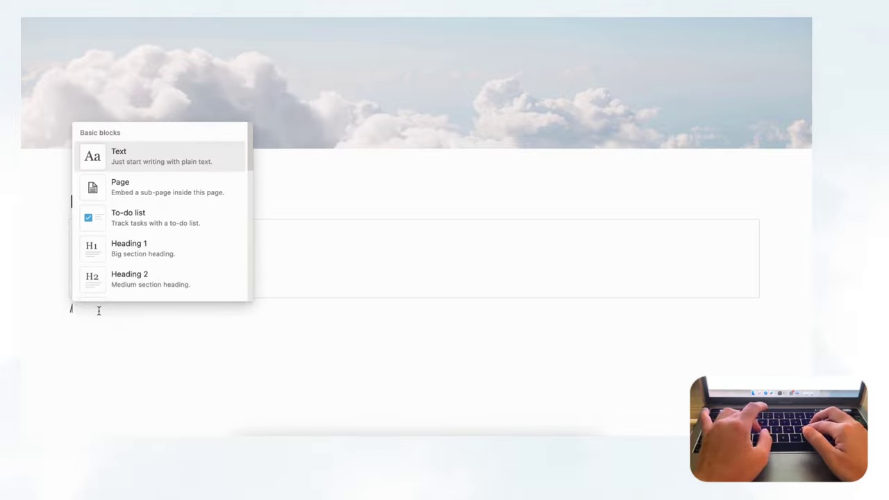
type("cal")
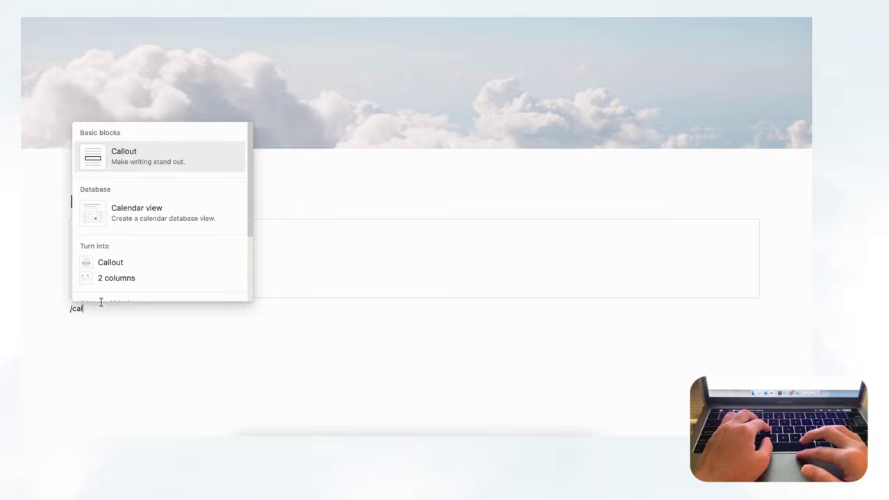
left_click(128, 164)
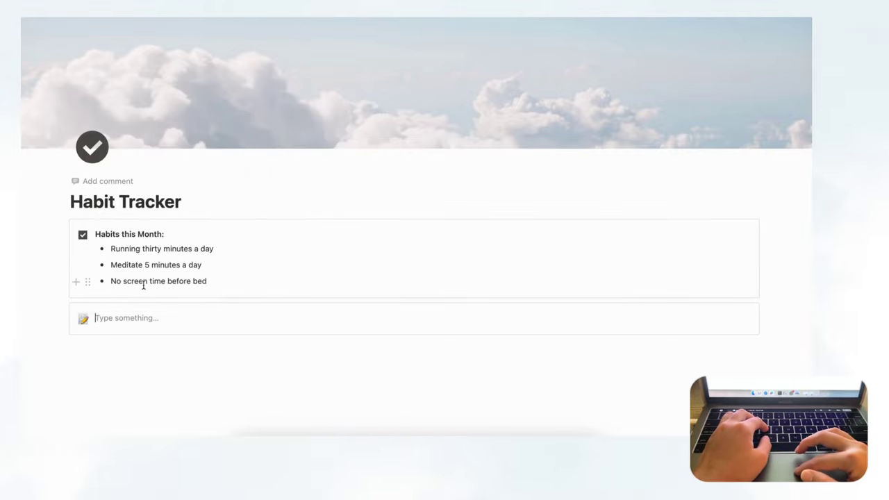
- Change the new callout's icon to the dark exclamation mark
left_click(83, 320)
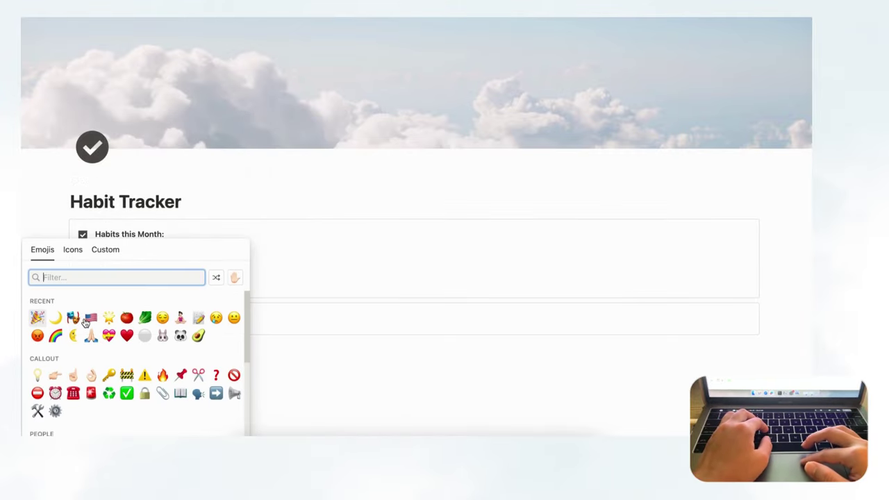
left_click(74, 254)
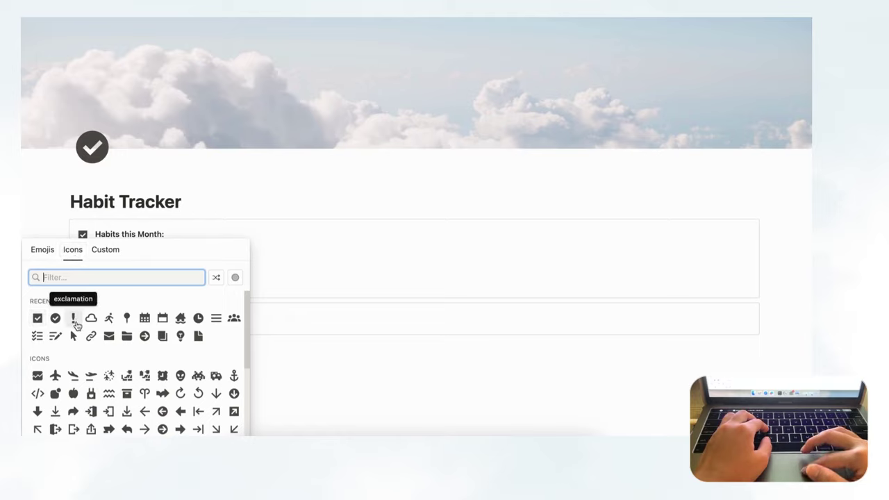
left_click(74, 320)
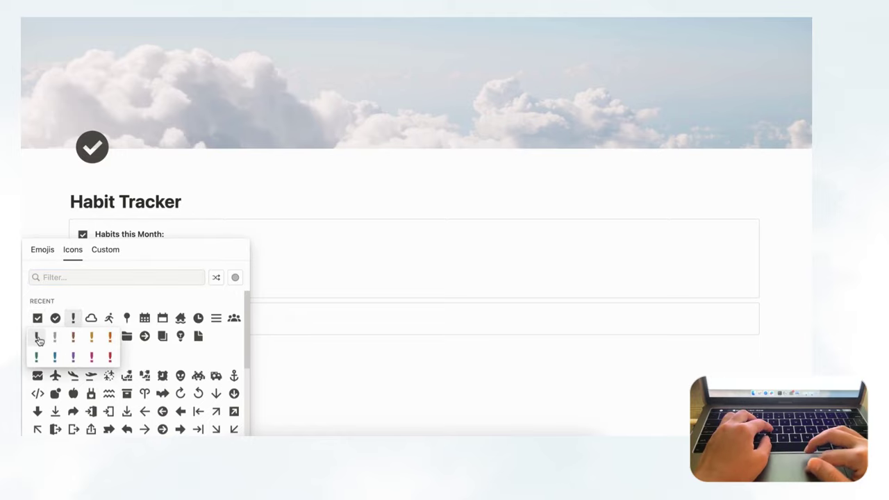
left_click(37, 337)
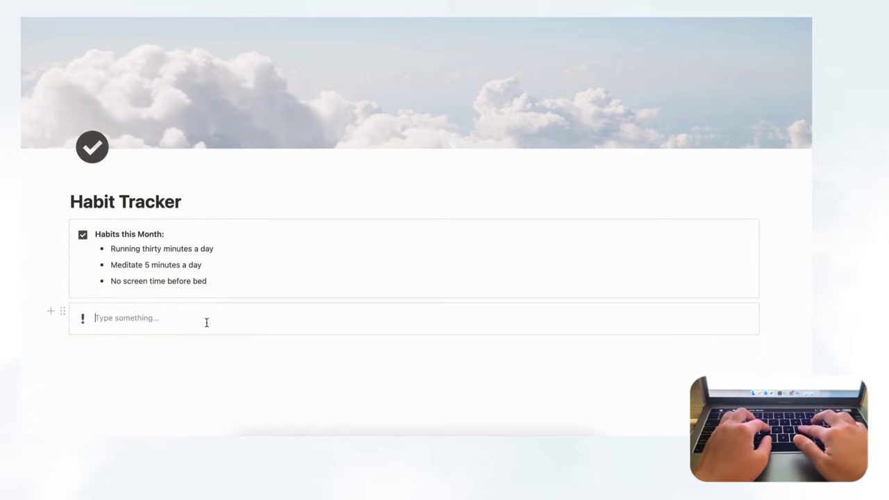
- Enter "Why Track Habits?" in the second callout and make the text bold
type("Why")
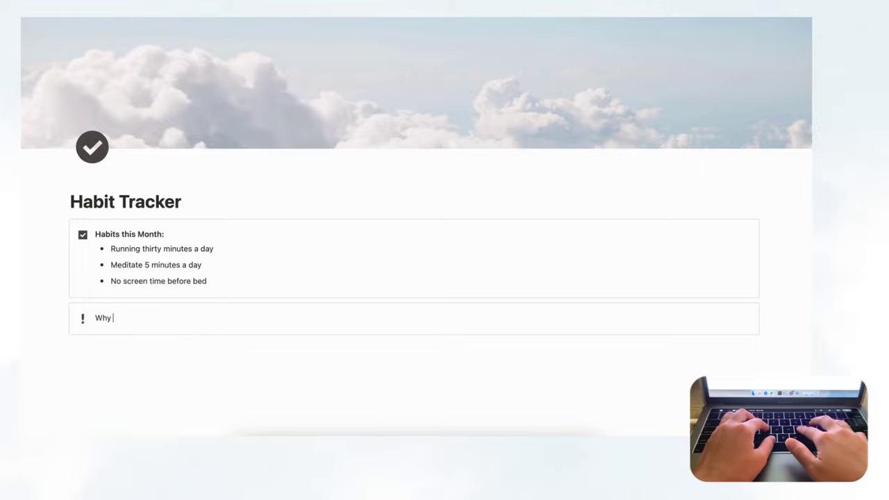
type(" Trac")
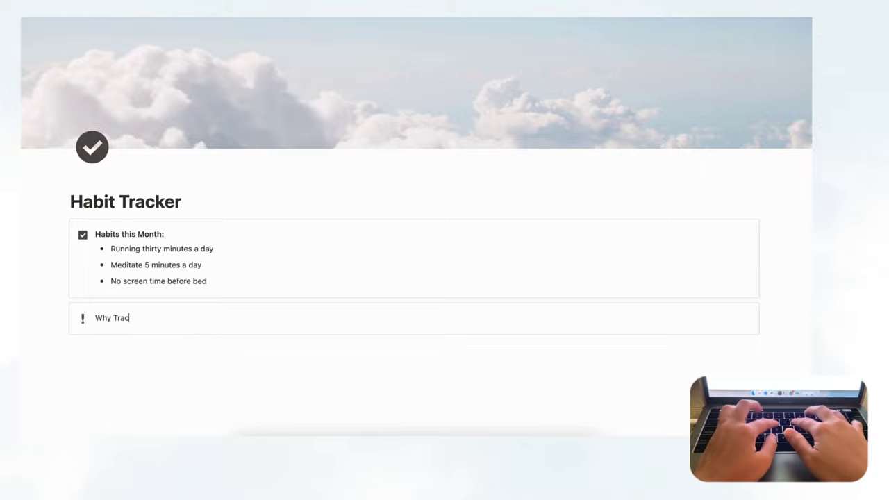
type("k Habits?")
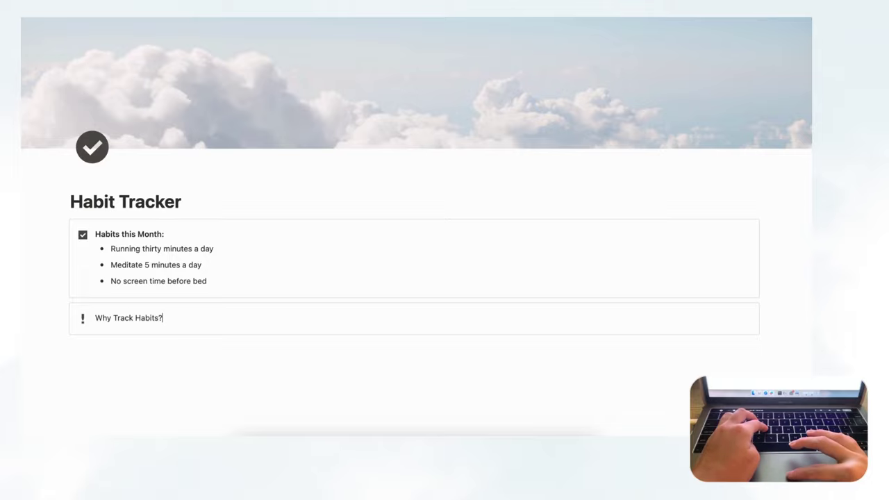
triple_click(122, 319)
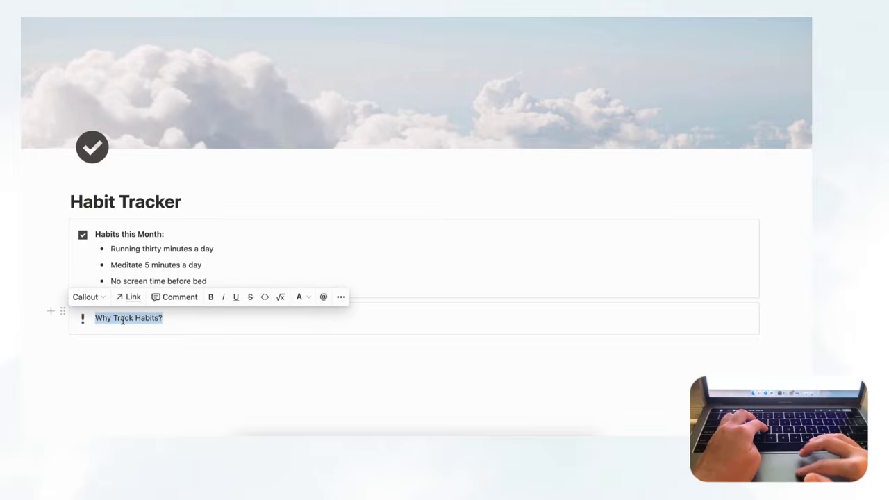
left_click(210, 298)
left_click(176, 318)
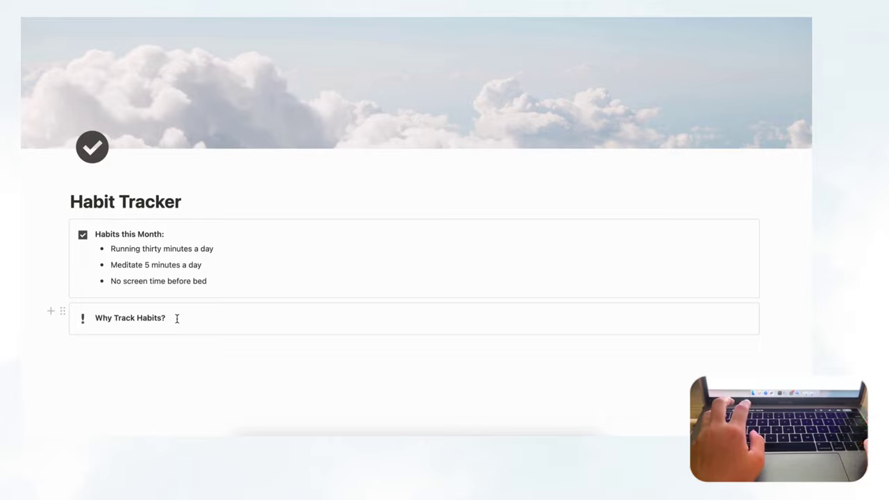
- Build a bulleted list with three empty items inside the second callout, directly under "Why Track Habits?"
key("Return")
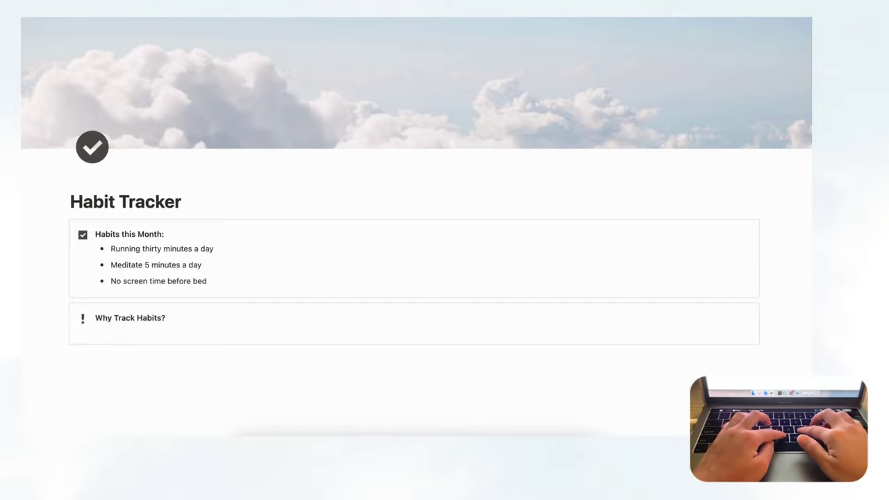
type("/bu")
key("Return")
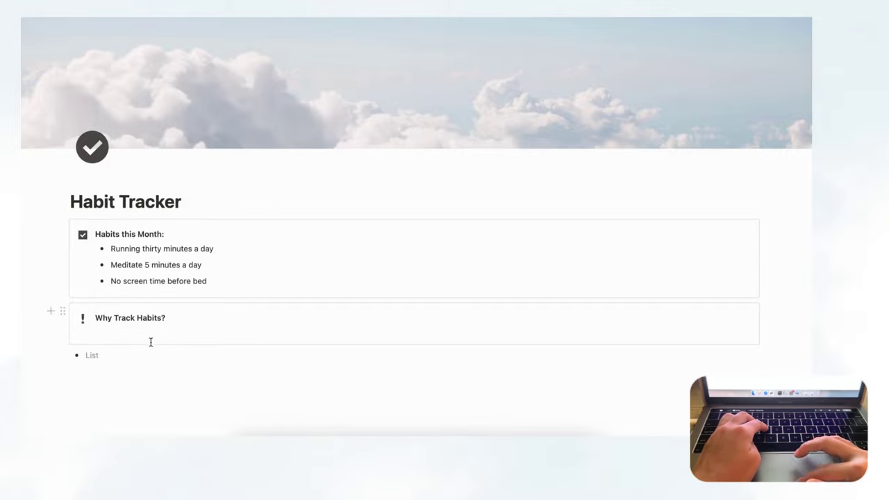
left_click_drag(62, 355, 113, 329)
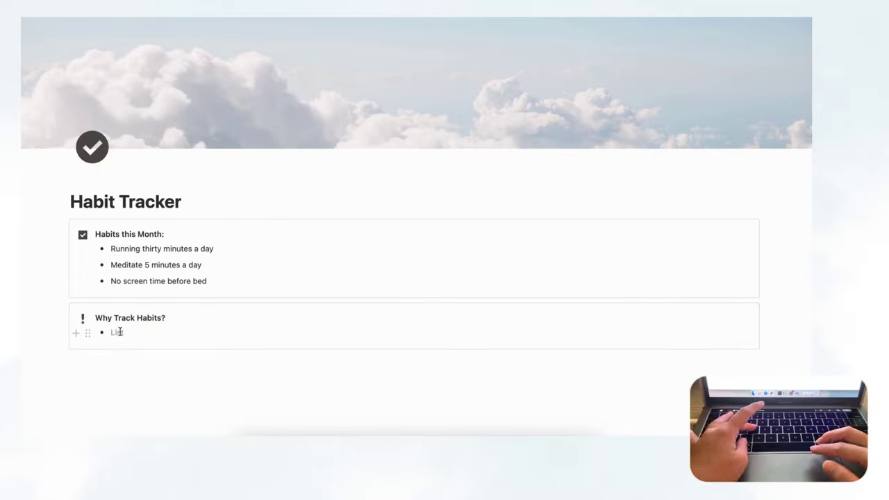
key("super+d")
key("super+d")
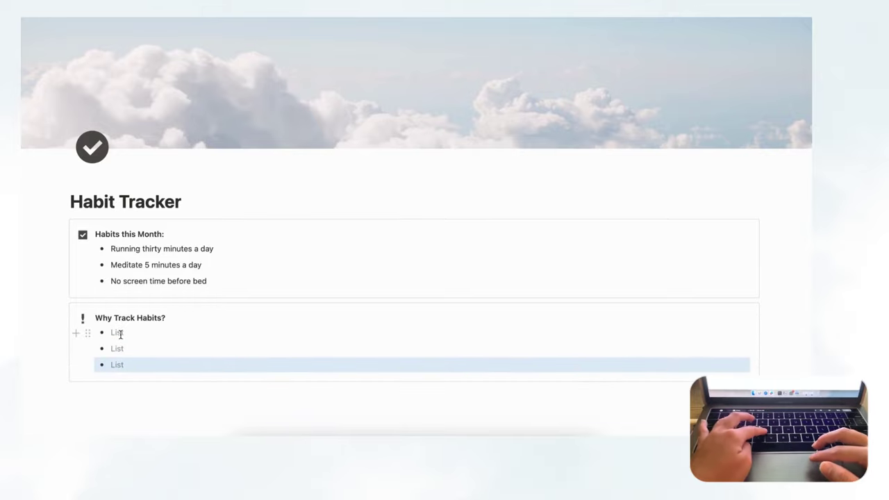
- Fill the second callout's three bullets with "Positive change in daily life", "Improve mental health" and "Makes me a better person"
left_click(120, 334)
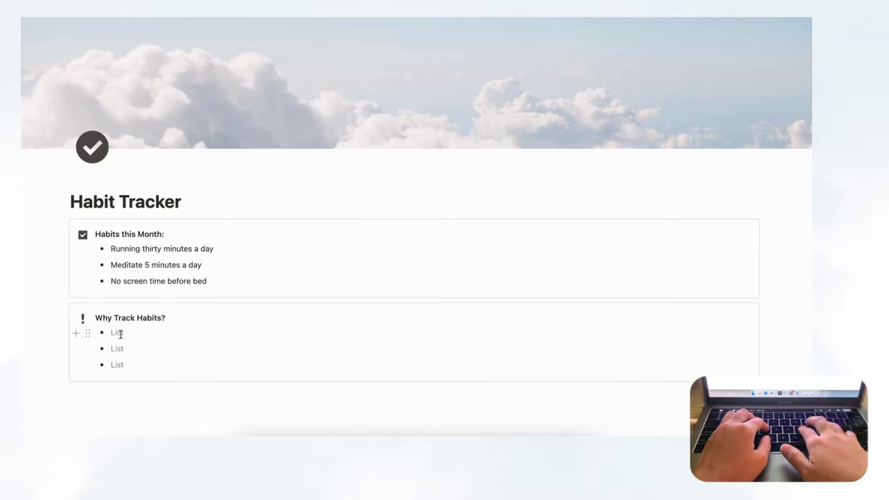
type("Po")
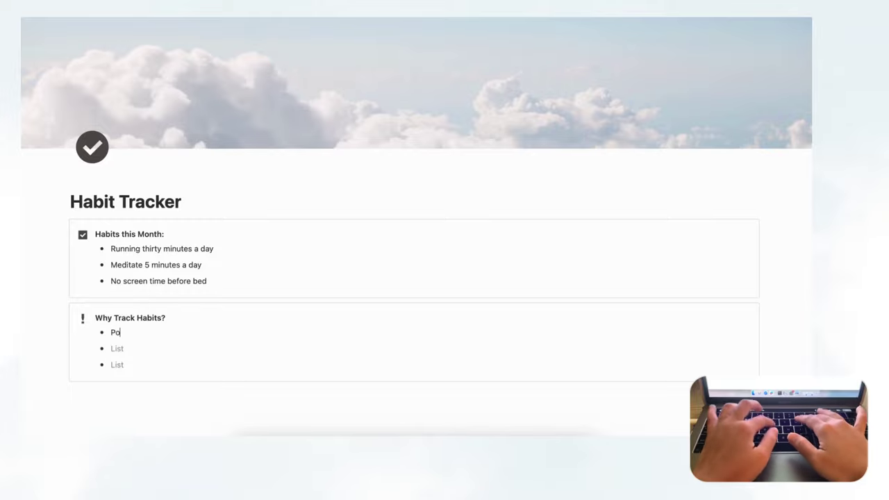
type("sitive change in daily life")
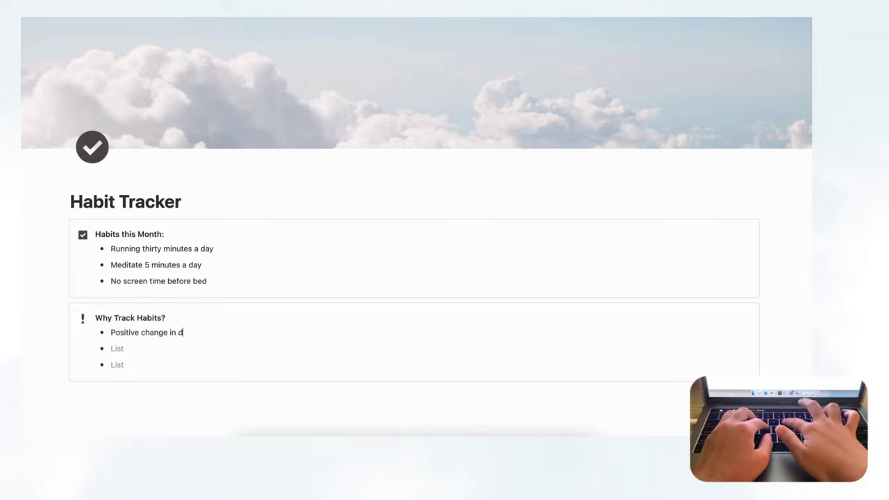
left_click(130, 350)
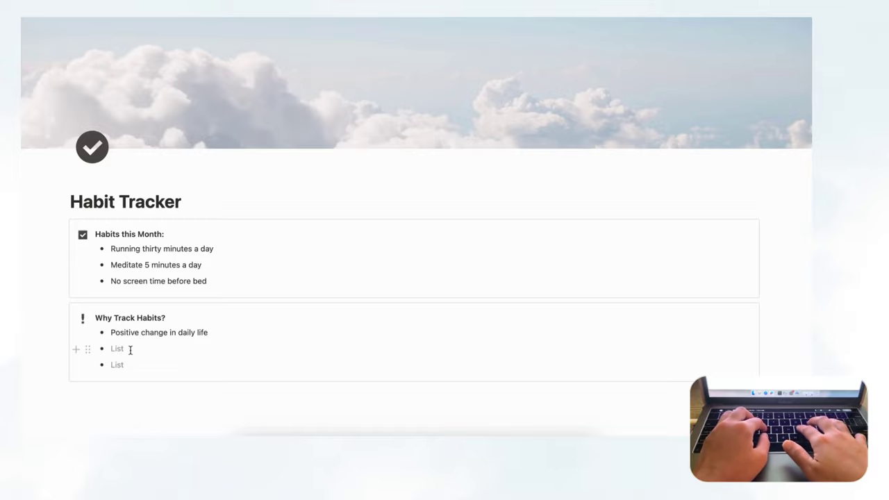
type("Imp")
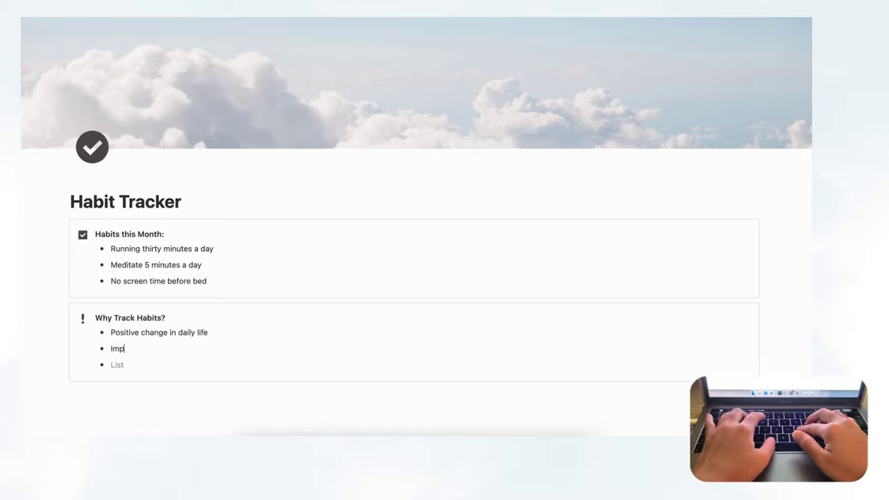
type("rove mental health")
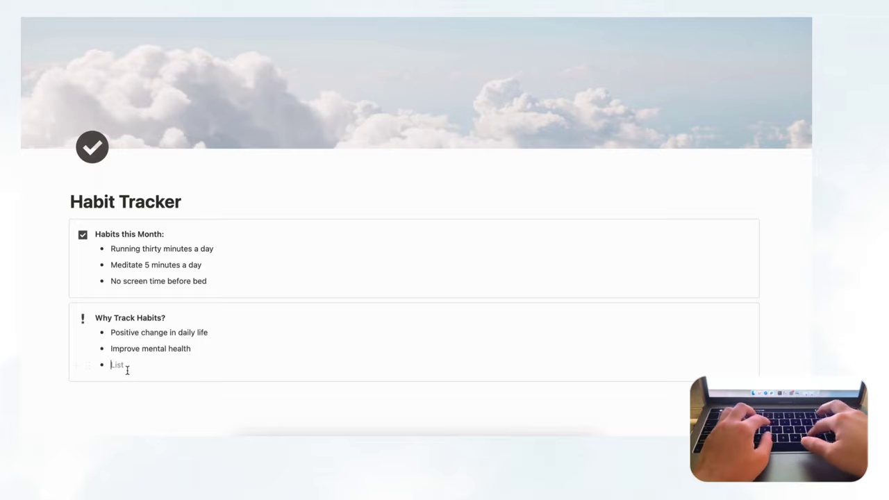
type("Makes me a ")
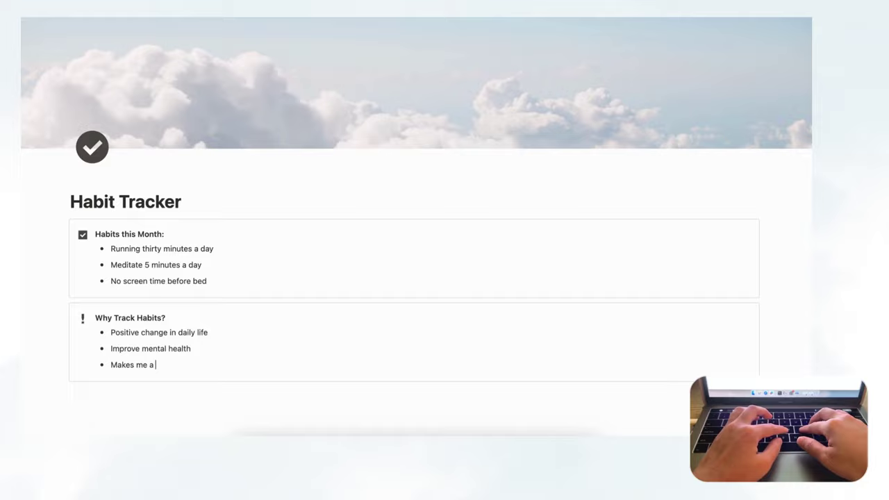
type("better person")
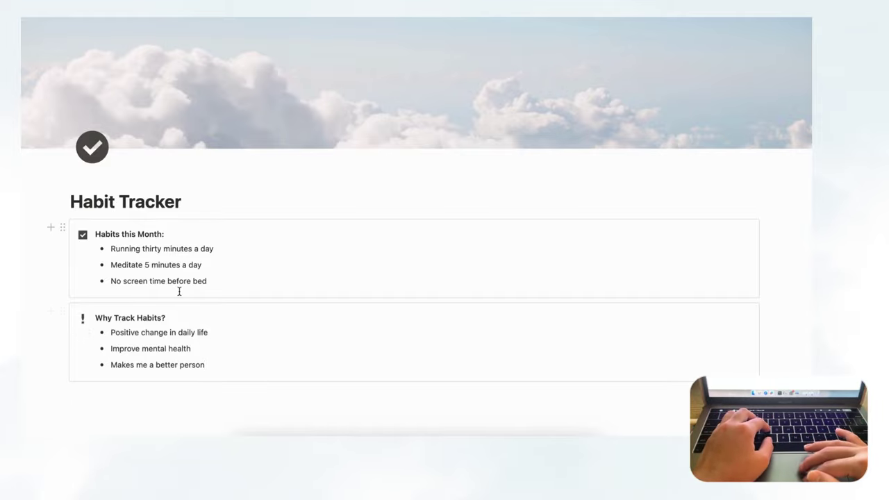
- Insert a calendar view with a new database below the "Why Track Habits?" callout and title it "My Habit Tracker"
scroll(179, 291, "down", 2)
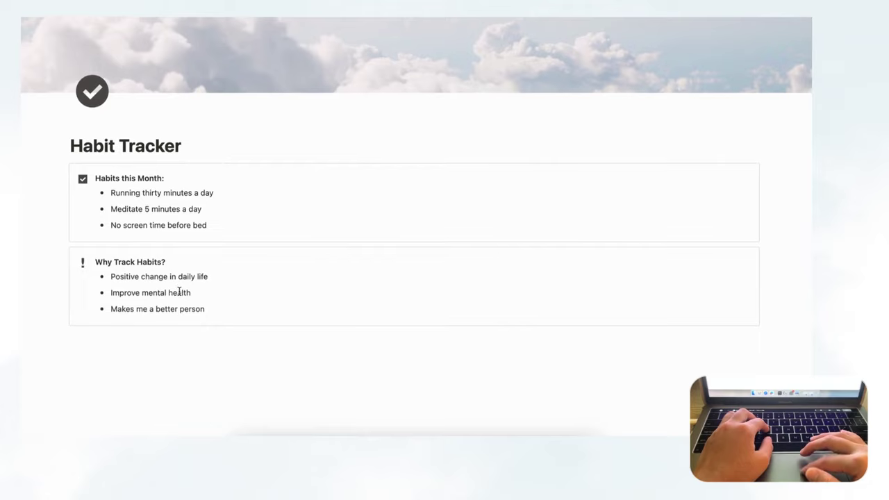
left_click(115, 339)
key("Return")
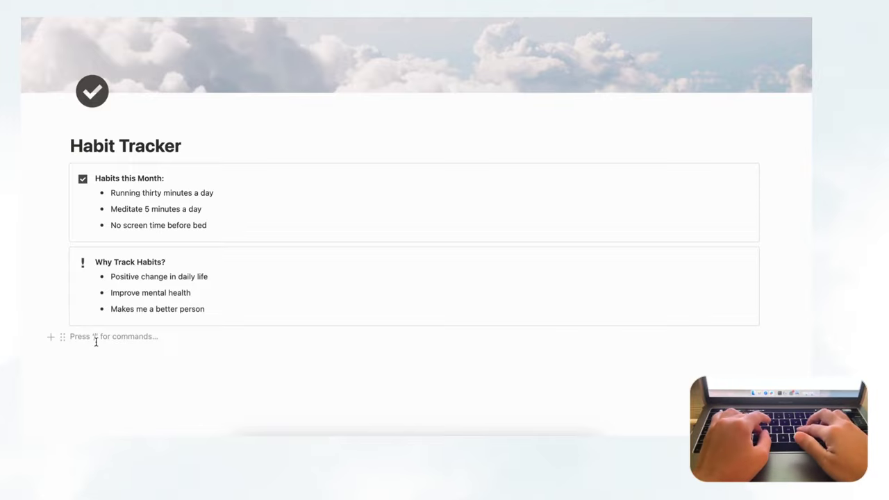
type("/cale")
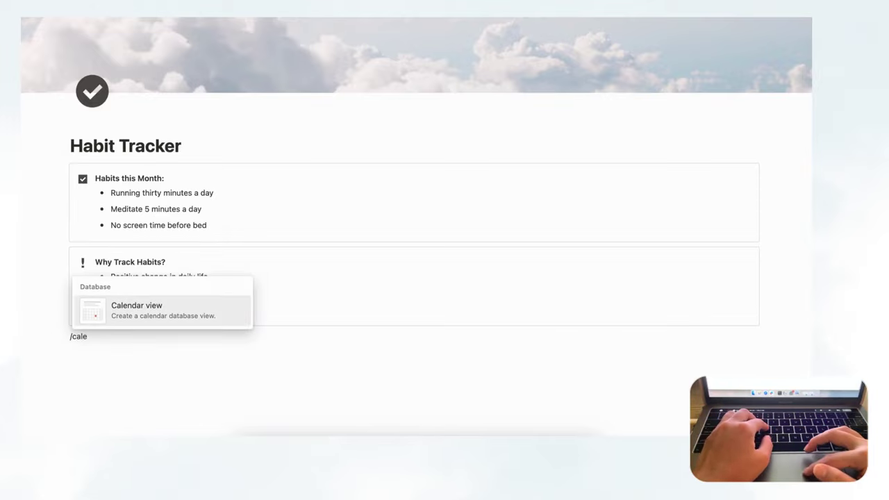
left_click(115, 309)
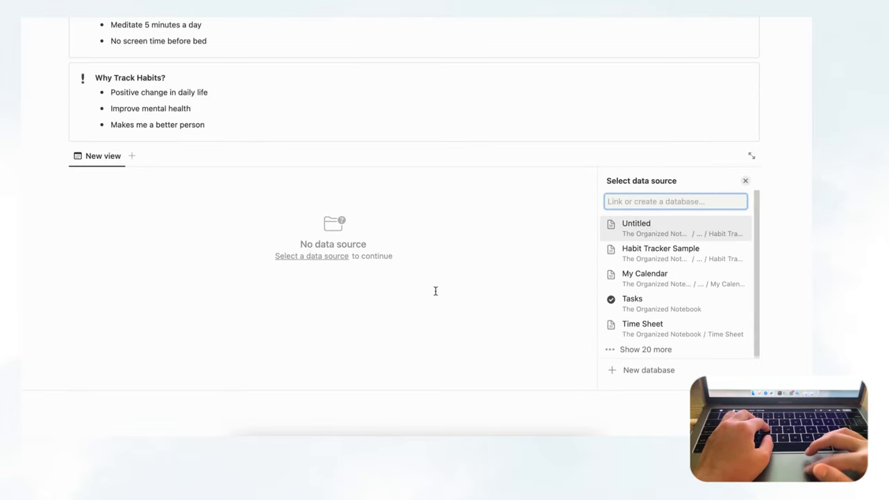
left_click(645, 372)
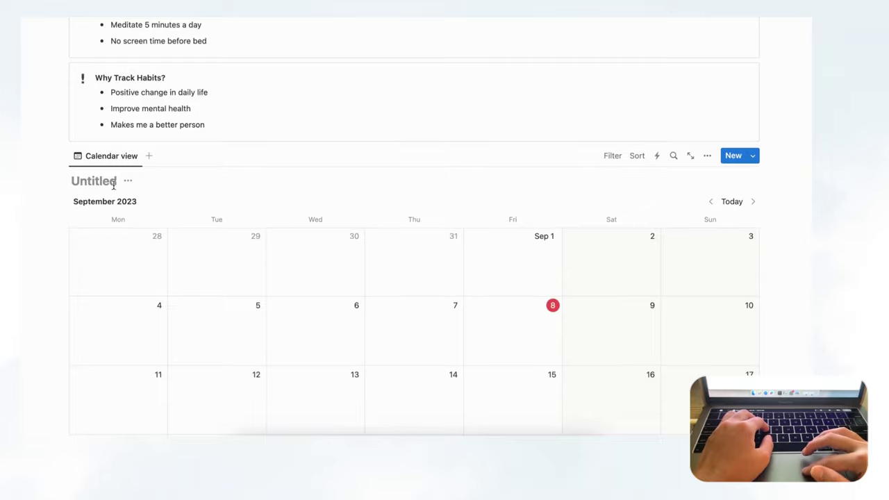
type("My H")
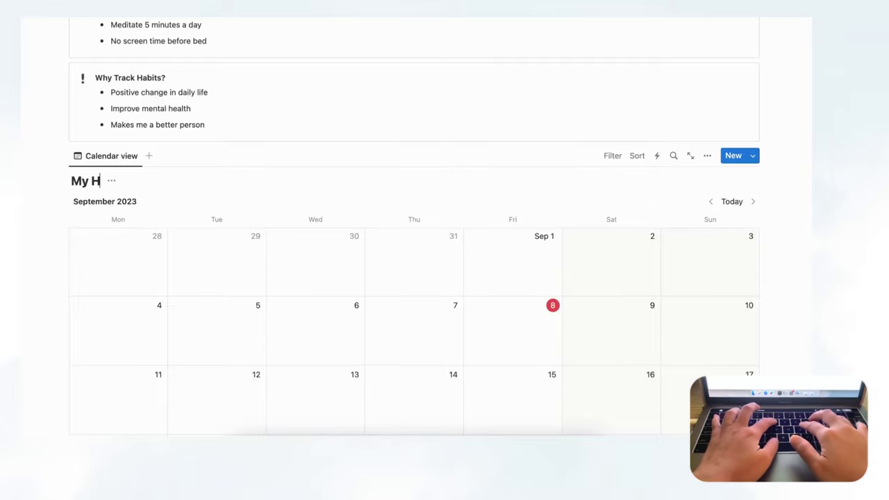
type("abit Tracker")
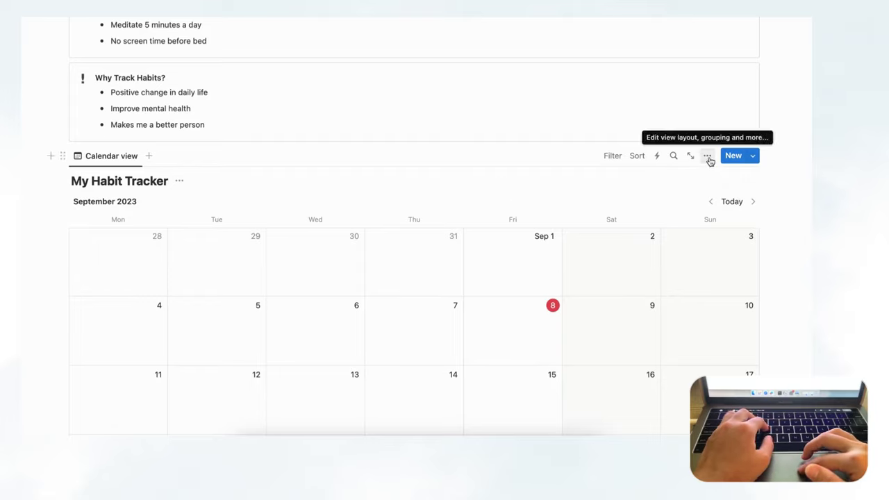
- Hide the database title in the calendar view's layout settings
left_click(708, 157)
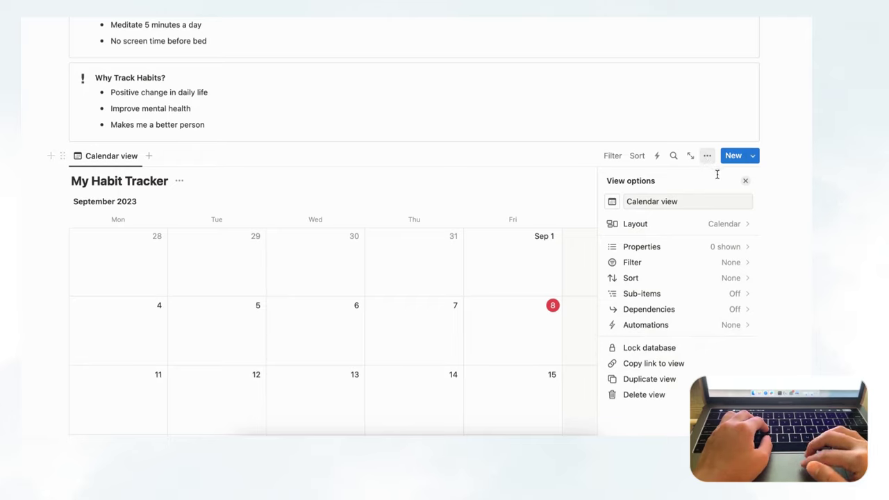
left_click(719, 227)
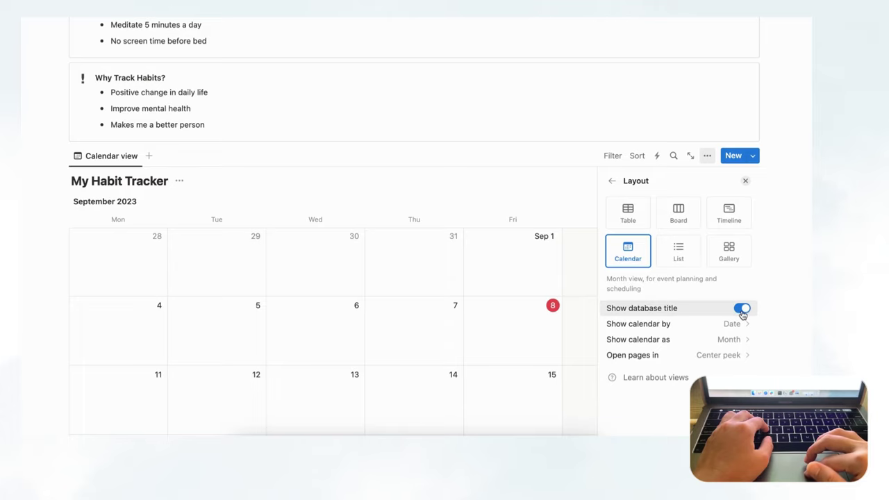
left_click(743, 311)
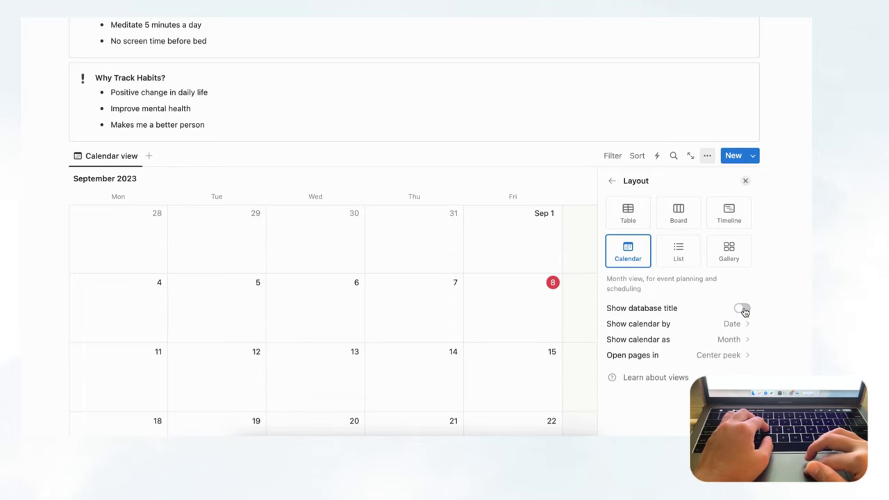
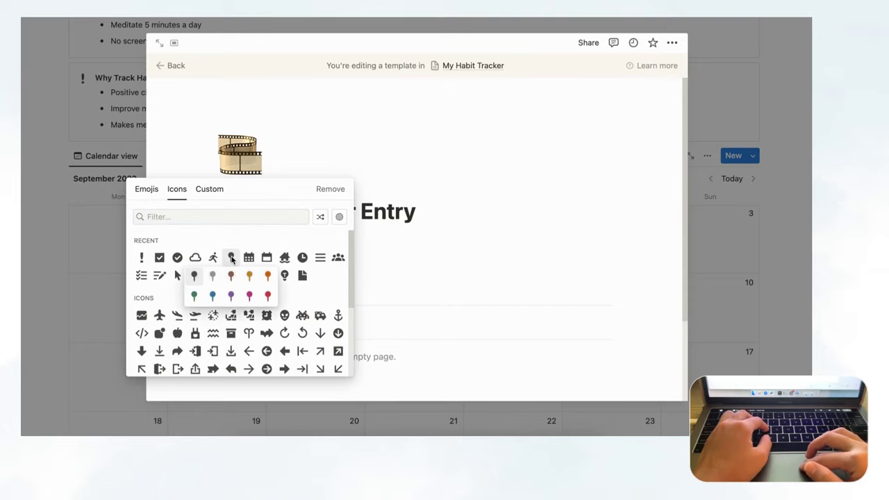
- Set the "Habit Tracker Entry" template's icon to the dark pin and delete its Tags property
left_click(194, 278)
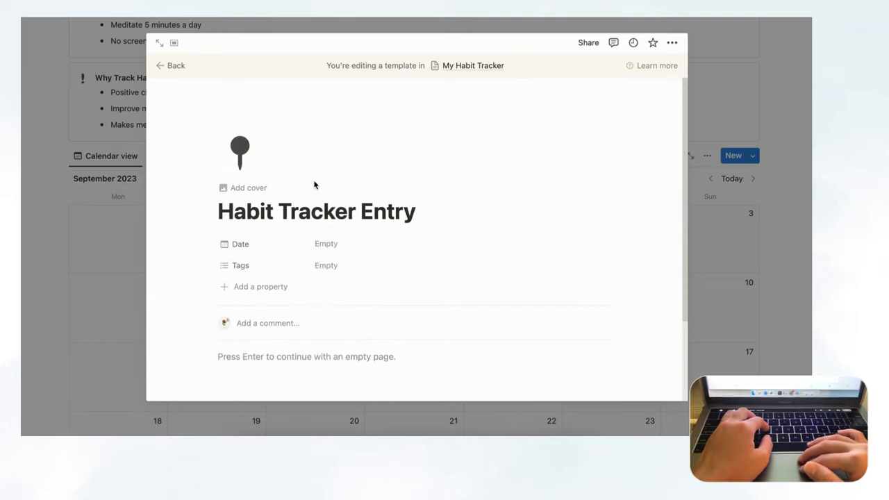
scroll(314, 185, "down", 2)
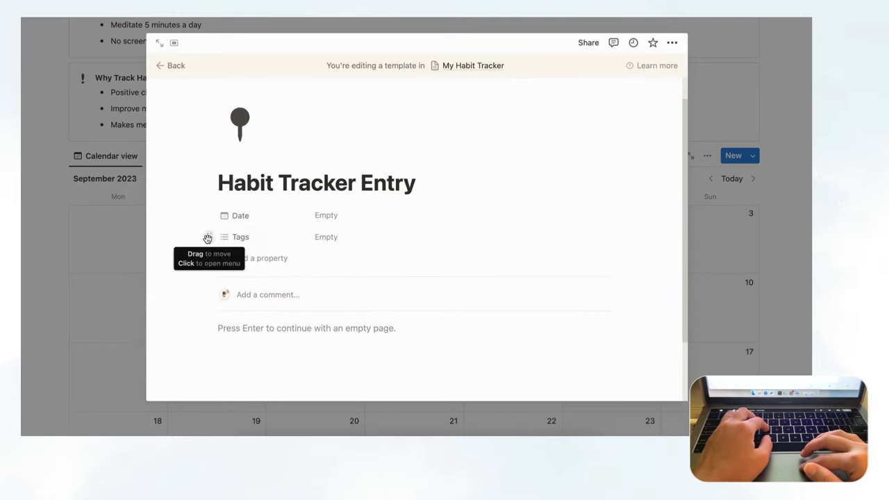
left_click(208, 237)
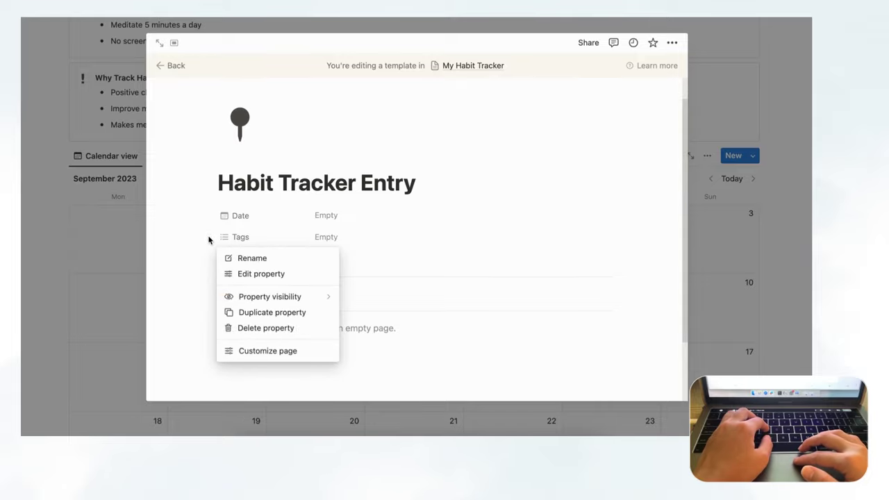
left_click(272, 328)
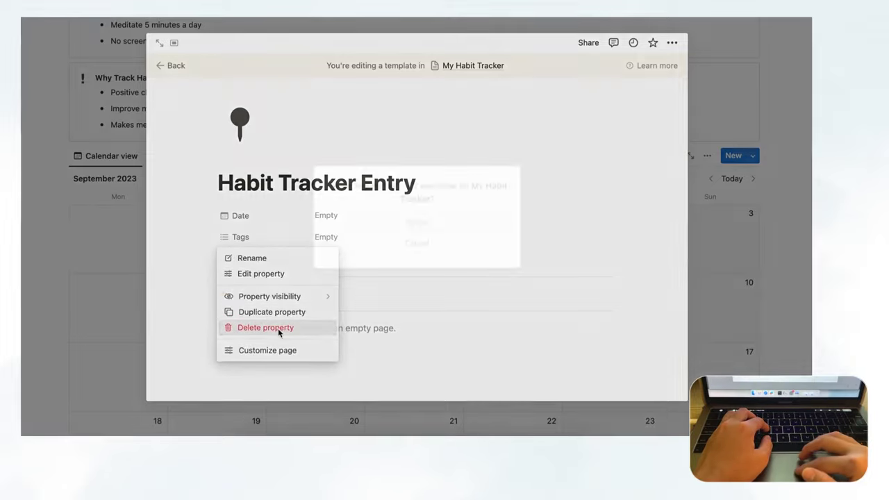
left_click(410, 223)
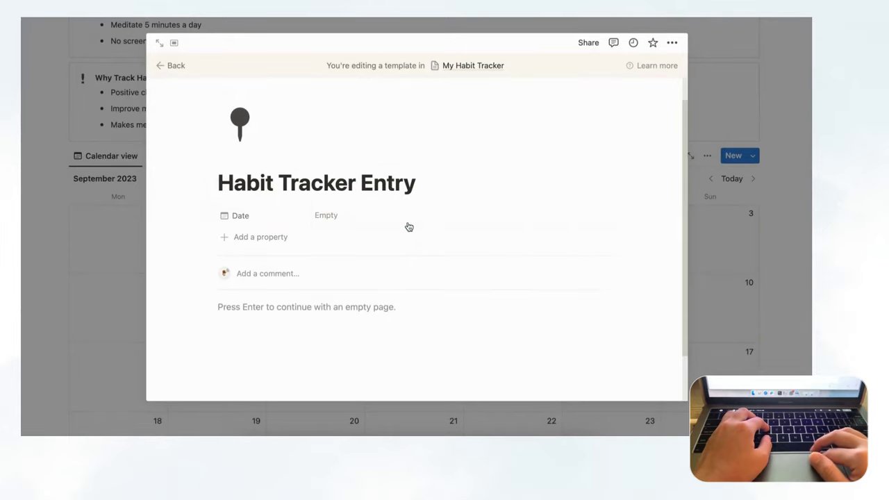
- Add a checkbox property named "Run 30 mins" to the "Habit Tracker Entry" template
left_click(253, 240)
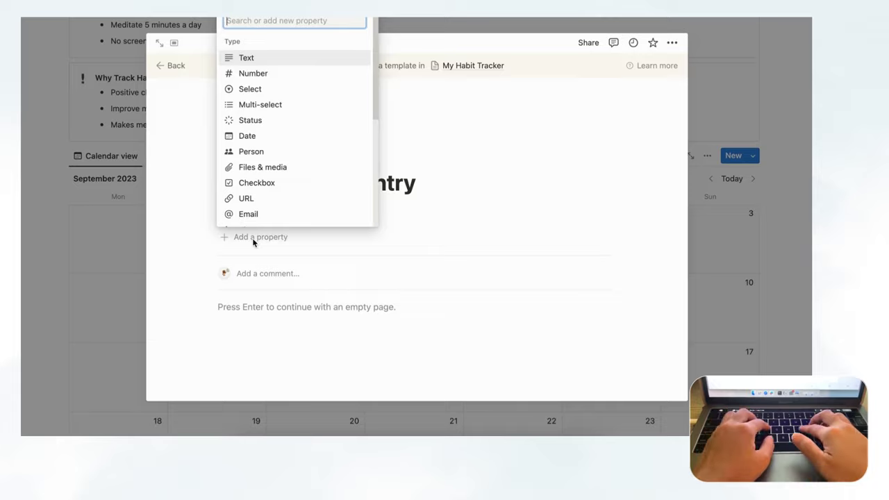
type("chec")
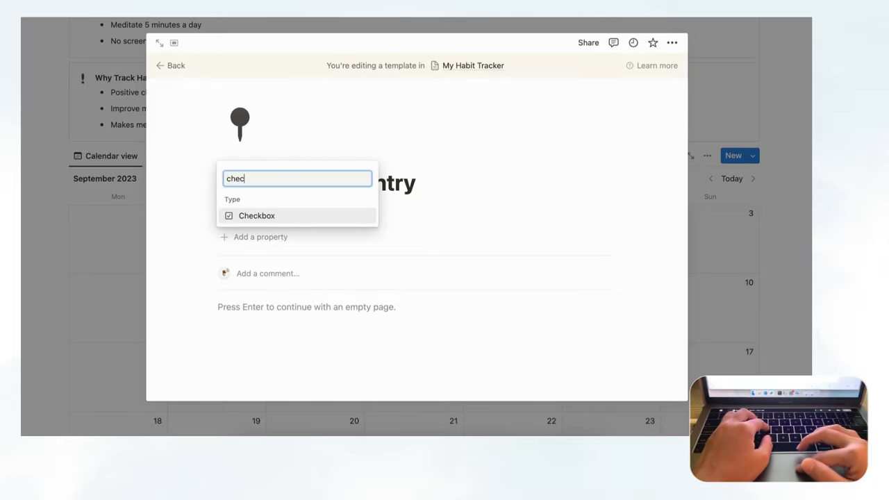
type("k")
left_click(285, 217)
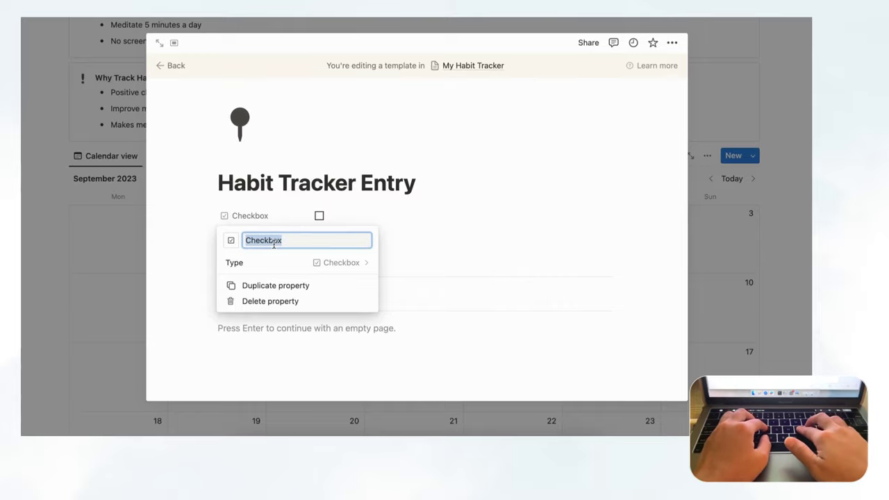
type("Run 3")
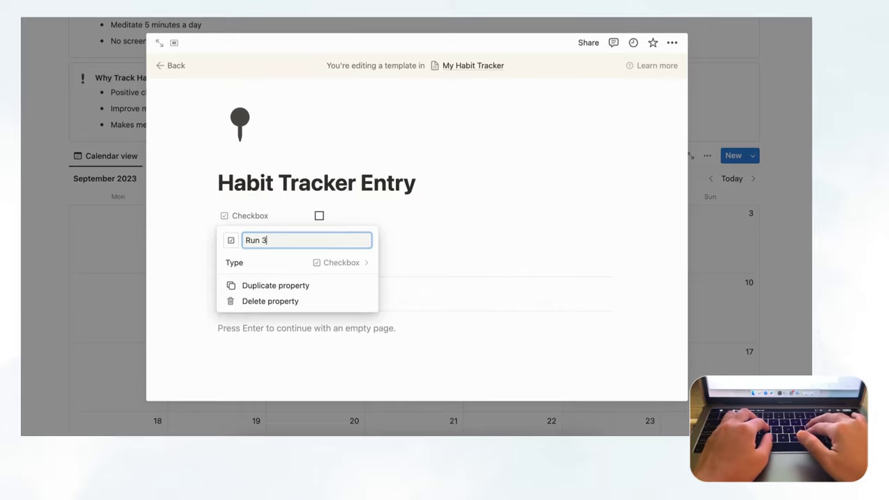
type("0 mins")
key("Return")
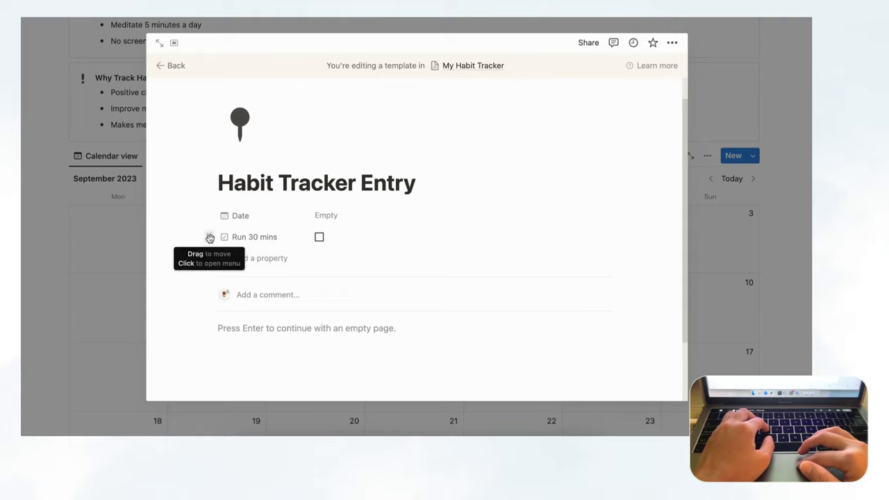
- Duplicate the "Run 30 mins" checkbox property, then duplicate the copy to make three checkbox properties
left_click(210, 239)
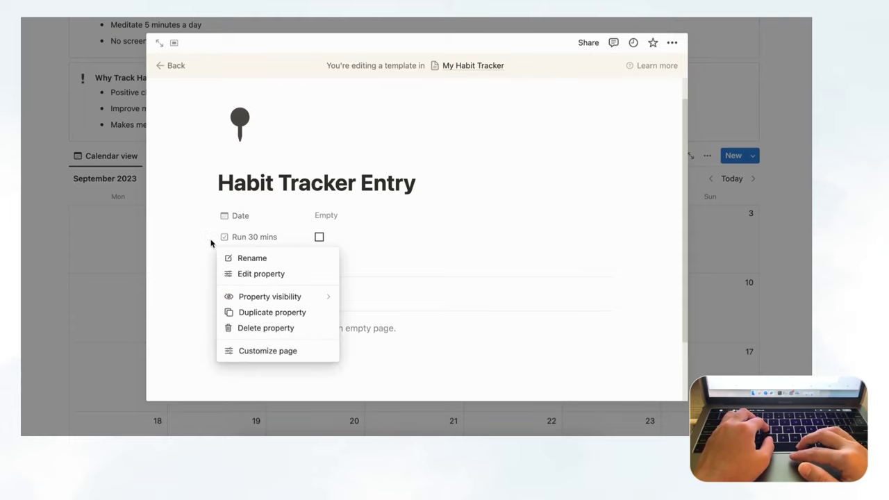
left_click(268, 313)
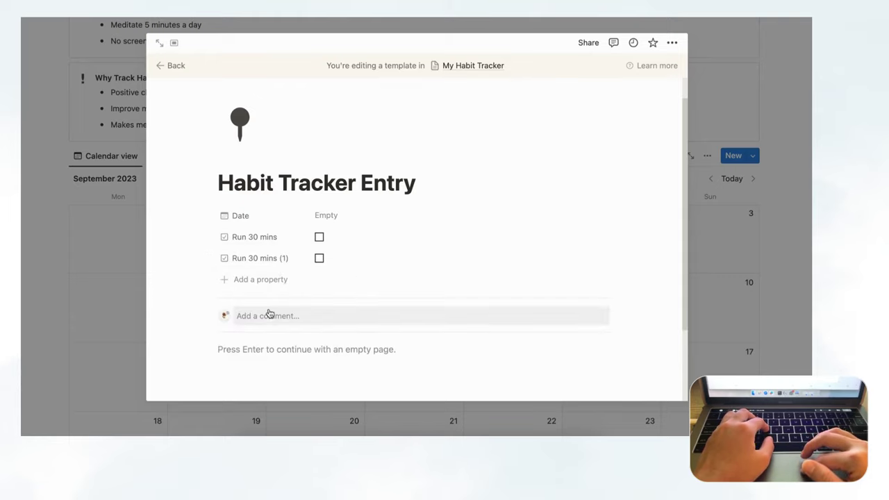
left_click(210, 258)
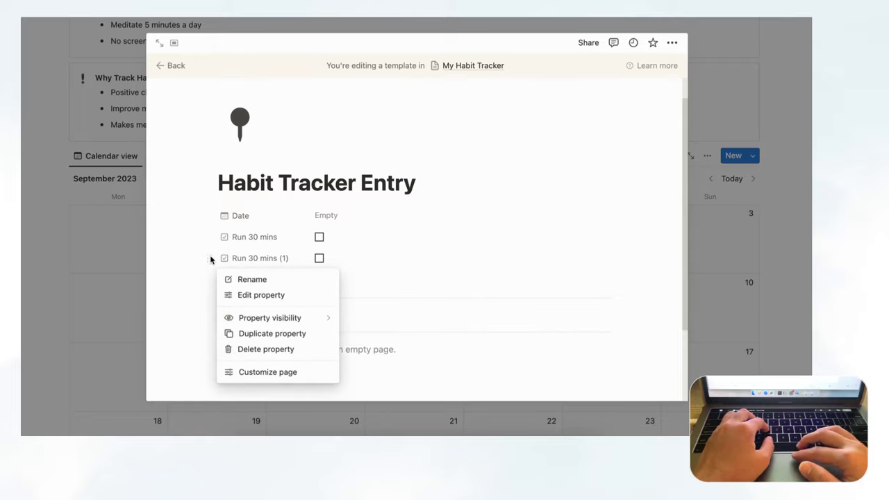
left_click(274, 333)
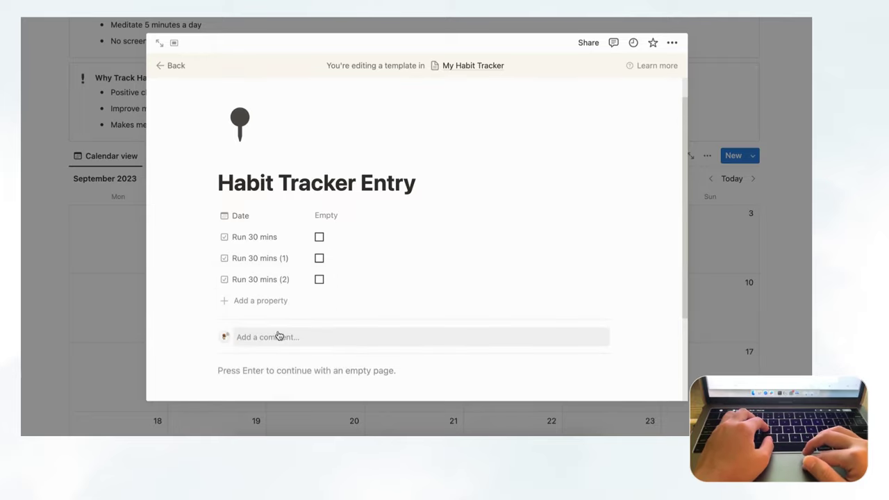
- Rename the first duplicated checkbox property "Meditate 5 mins"
left_click(272, 259)
left_click(267, 280)
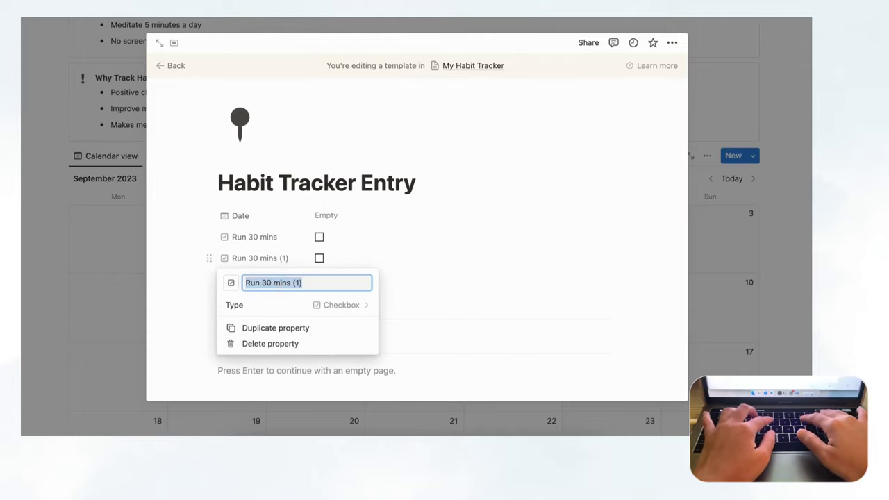
type("Meditate 5 ")
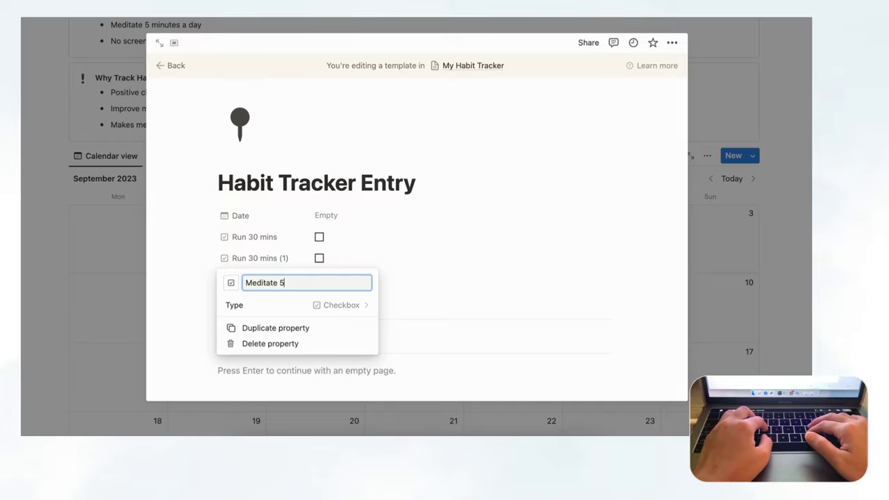
type("mins")
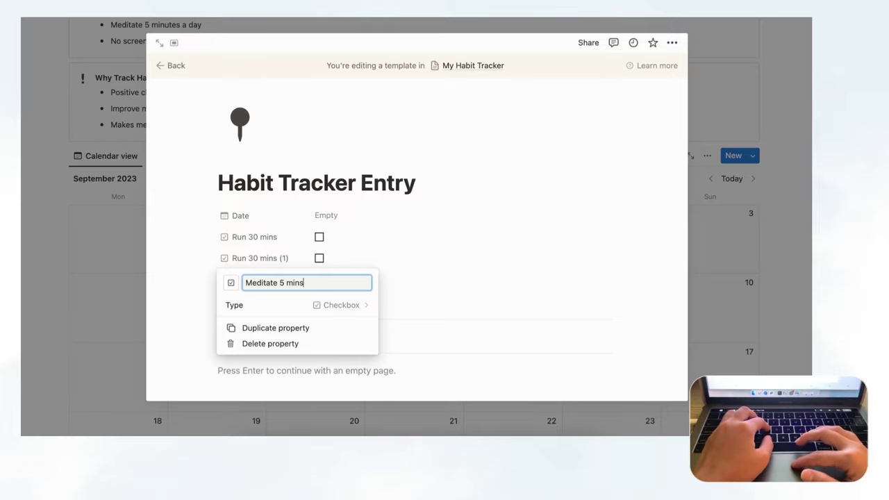
key("Return")
- Rename the second duplicated checkbox property "No screen time before bed"
left_click(270, 280)
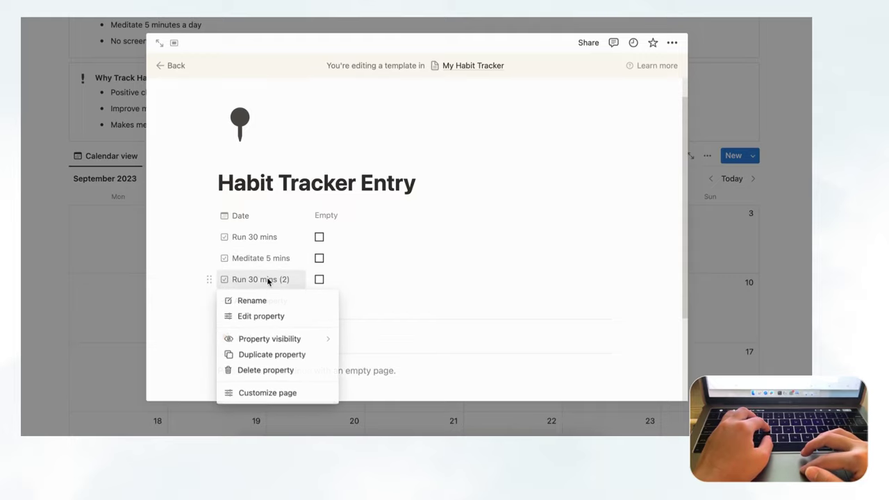
left_click(268, 302)
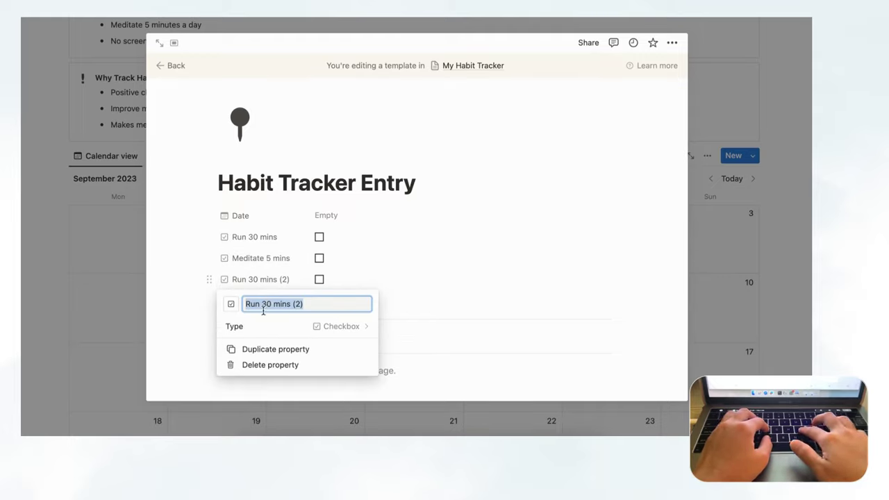
type("No scre")
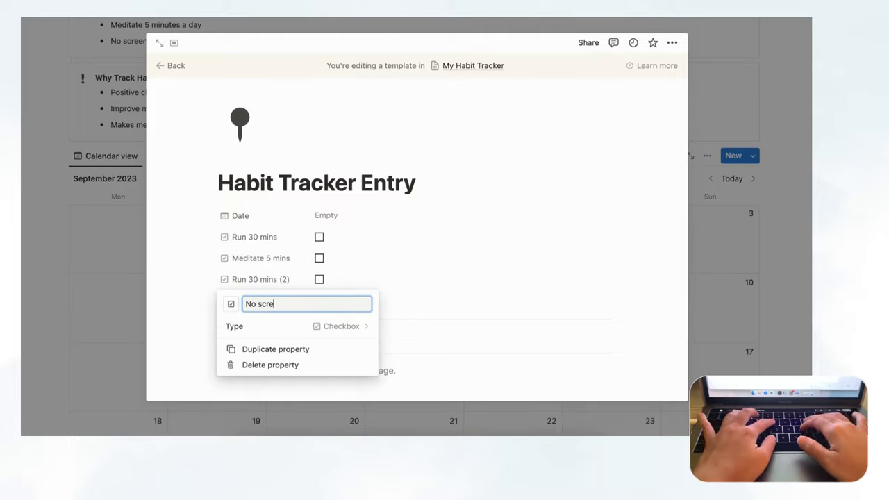
type("en time befo")
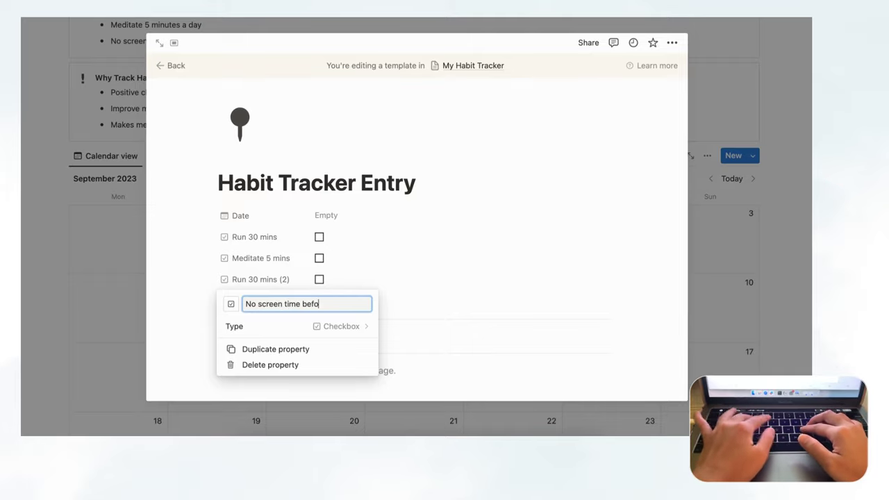
type("re bed")
left_click(383, 280)
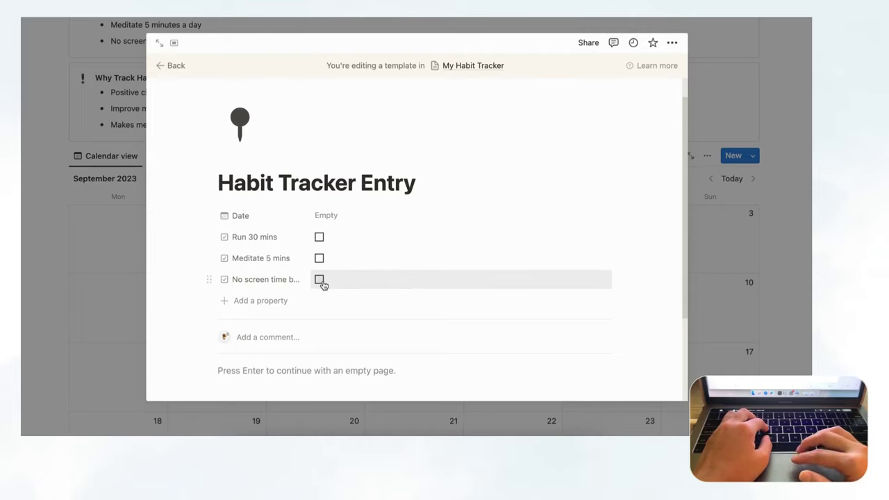
scroll(322, 284, "down", 2)
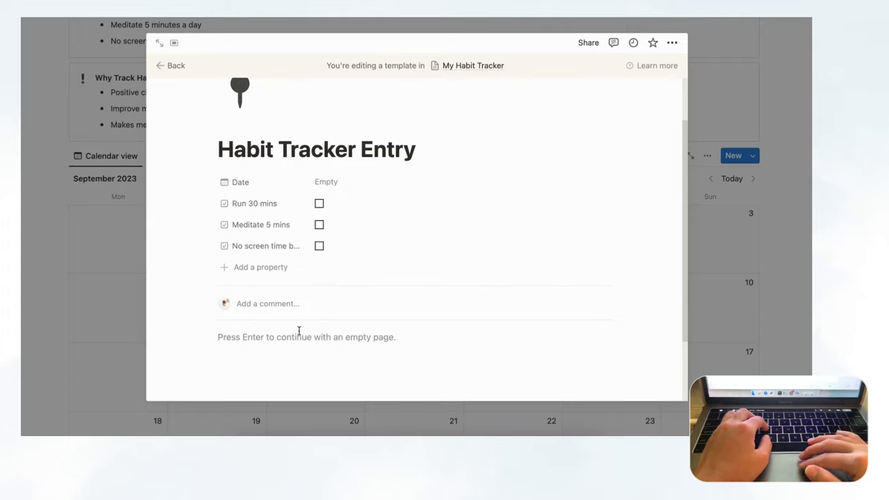
scroll(298, 261, "down", 1)
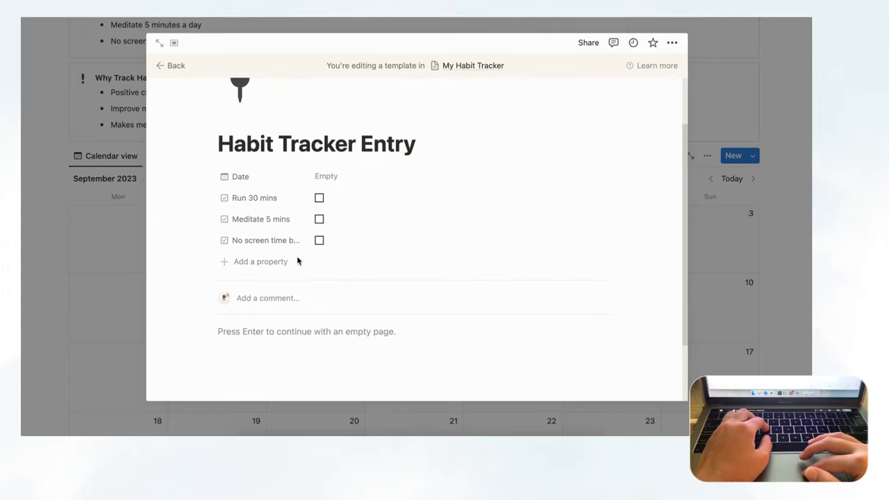
- Add a "Habit Tracker Journal" line to the template body and turn it into a Heading 3
left_click(238, 332)
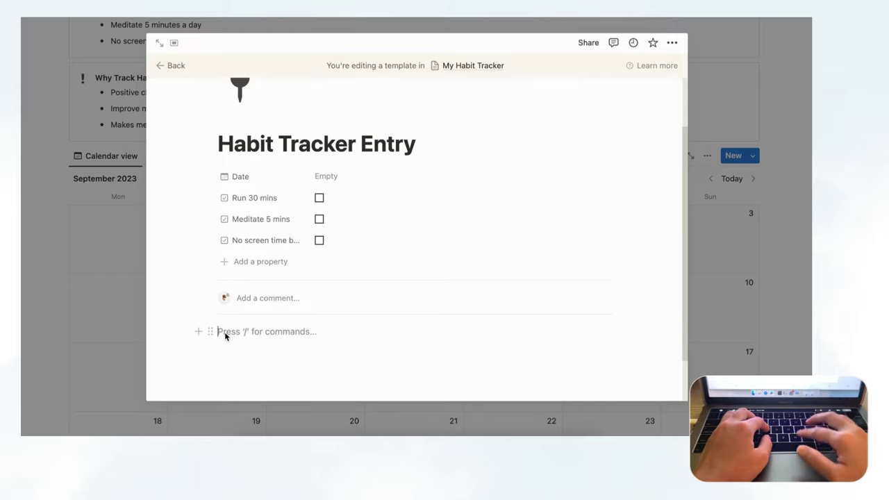
key("Return")
key("BackSpace")
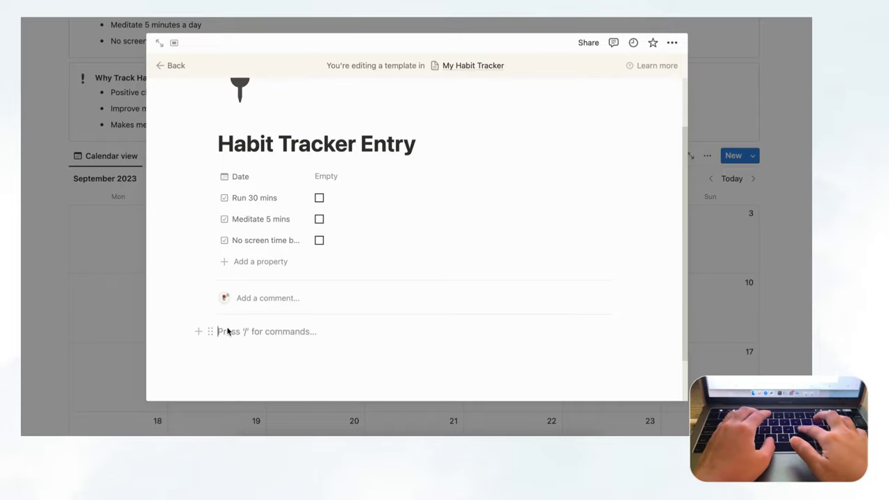
type("H")
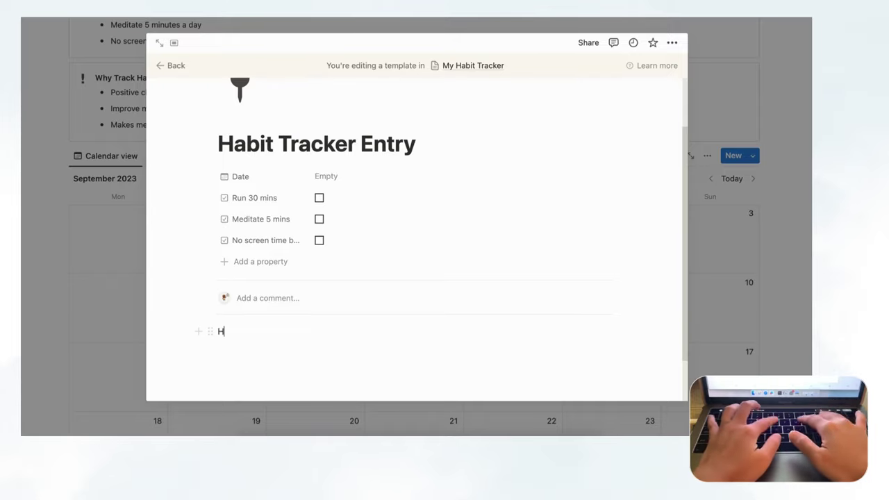
type("abit Tracker Journal")
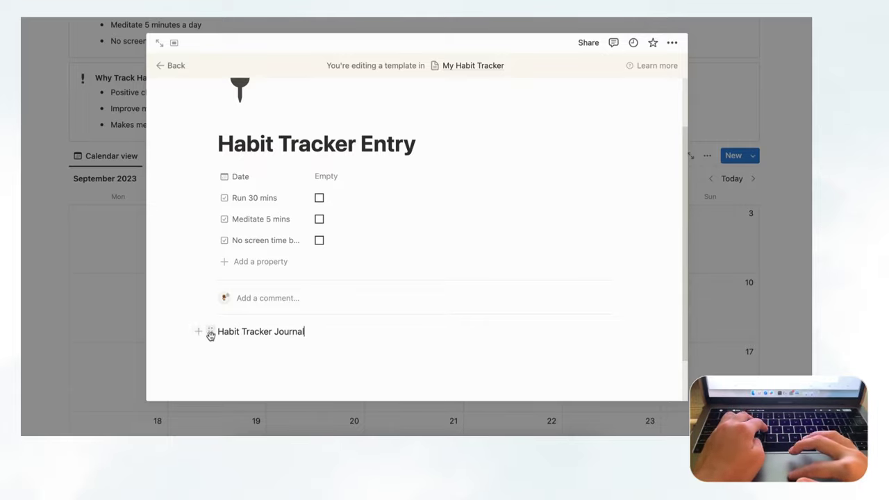
left_click(211, 334)
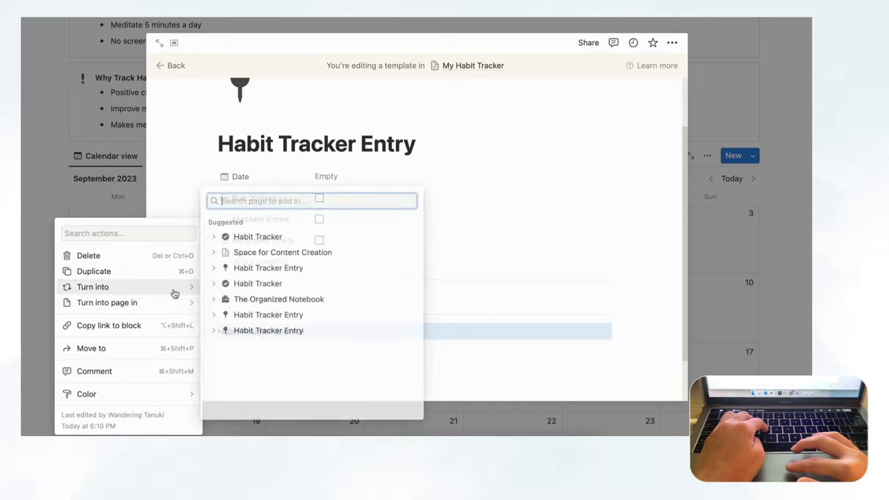
mouse_move(175, 294)
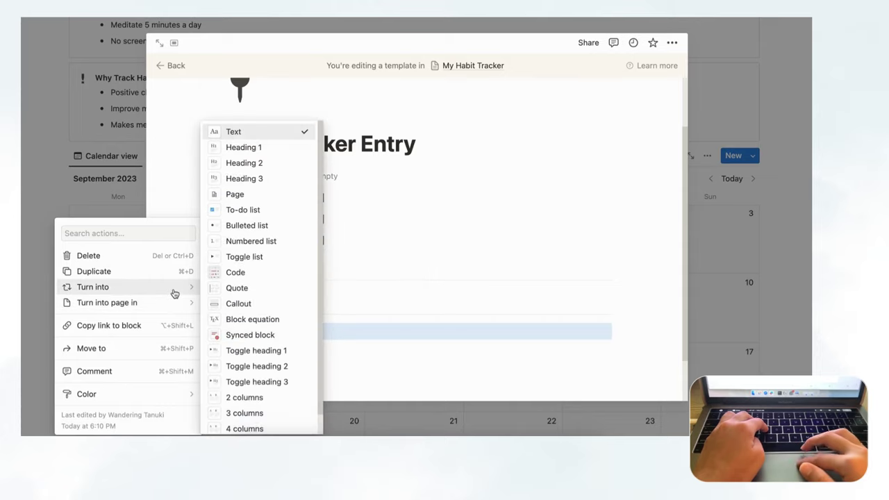
left_click(259, 180)
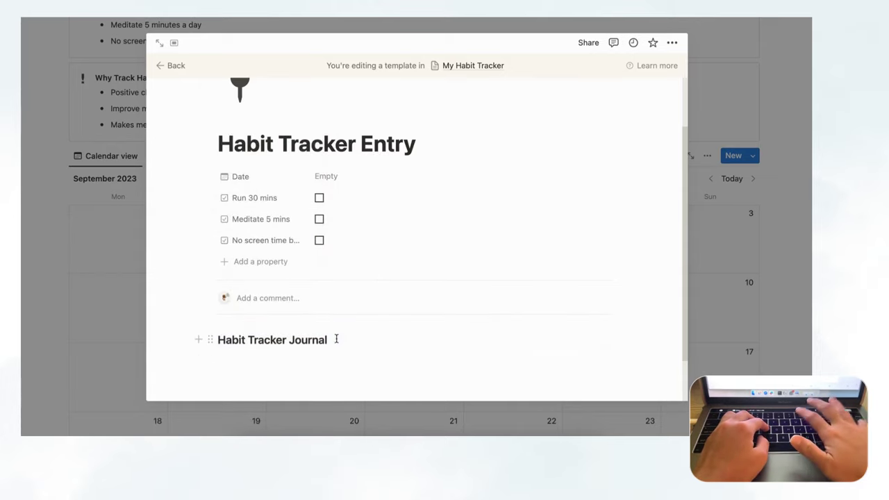
- Insert a divider below the "Habit Tracker Journal" heading and write "Add journal entry here" beneath it
key("Return")
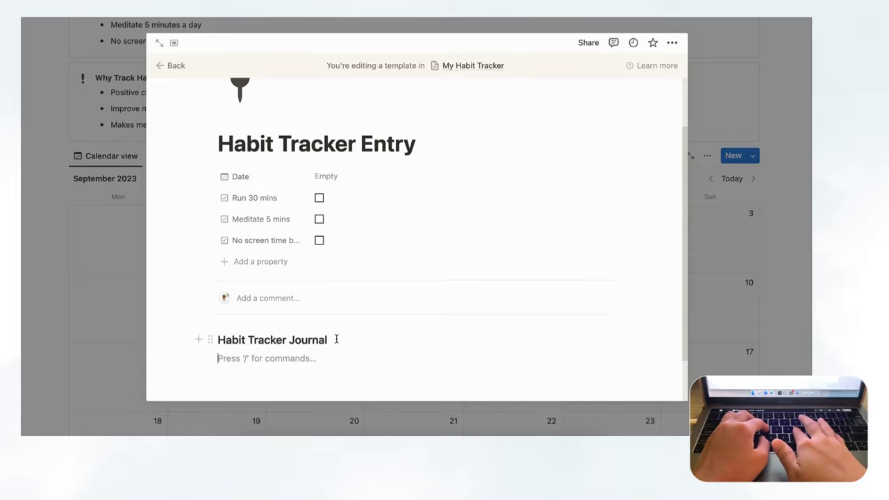
type("/div")
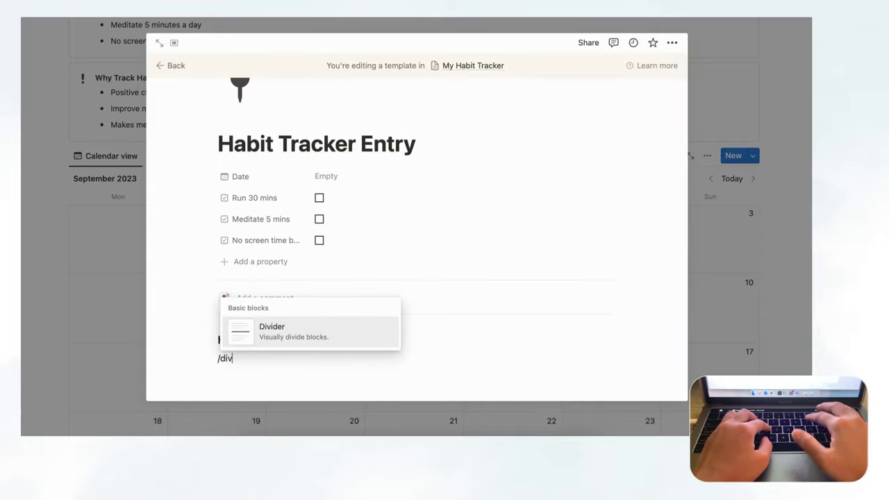
key("Return")
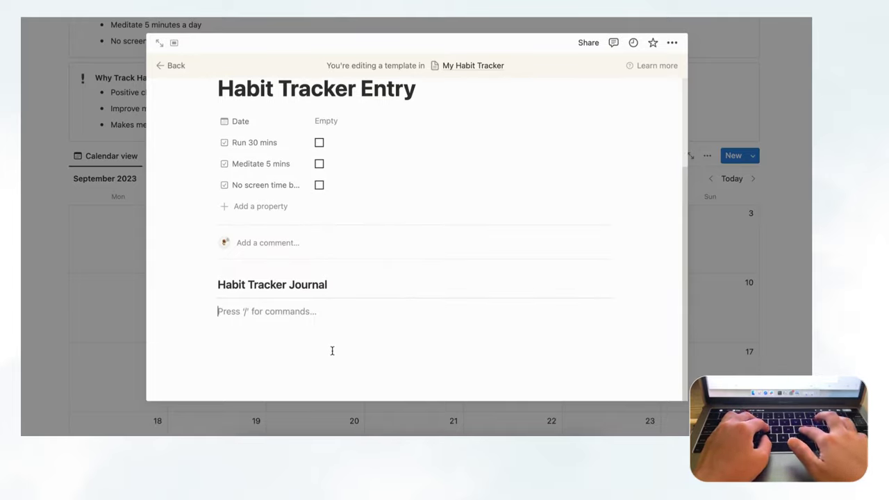
type("Add journal entry here")
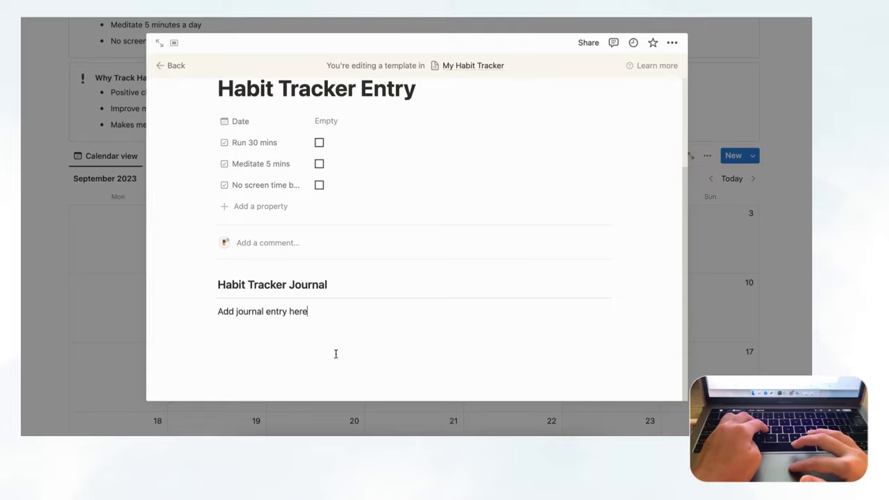
- Set the text color of the "Add journal entry here" line to Gray
triple_click(274, 313)
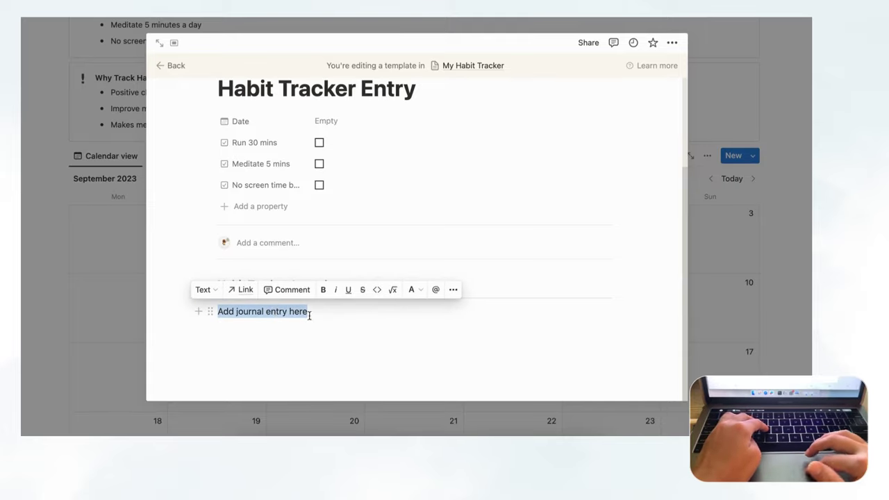
left_click(415, 290)
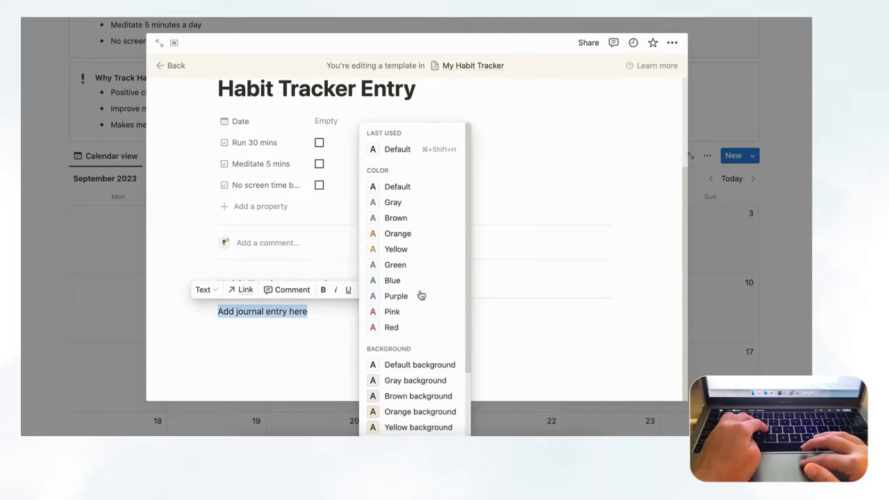
left_click(396, 202)
left_click(492, 320)
- Turn on small text and full width for the "Habit Tracker Entry" template, and return to the calendar page
scroll(492, 319, "up", 3)
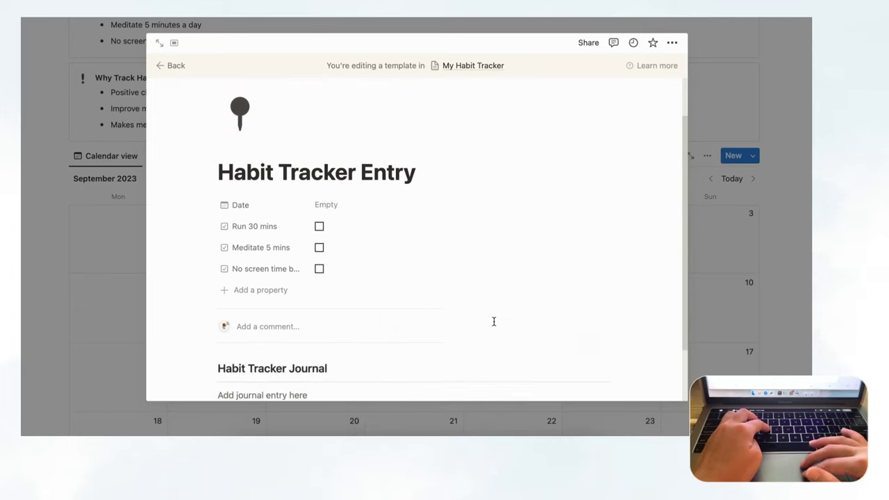
scroll(565, 250, "down", 3)
left_click(672, 42)
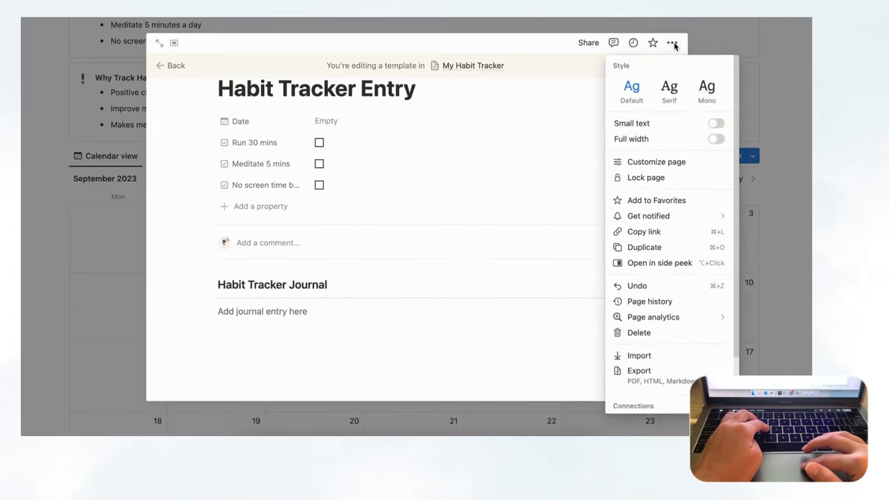
left_click(715, 123)
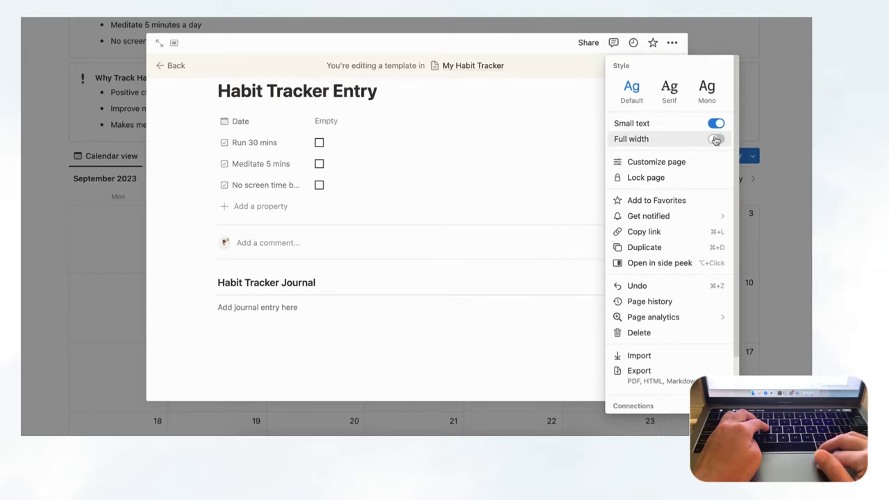
left_click(716, 139)
left_click(522, 143)
scroll(522, 141, "up", 3)
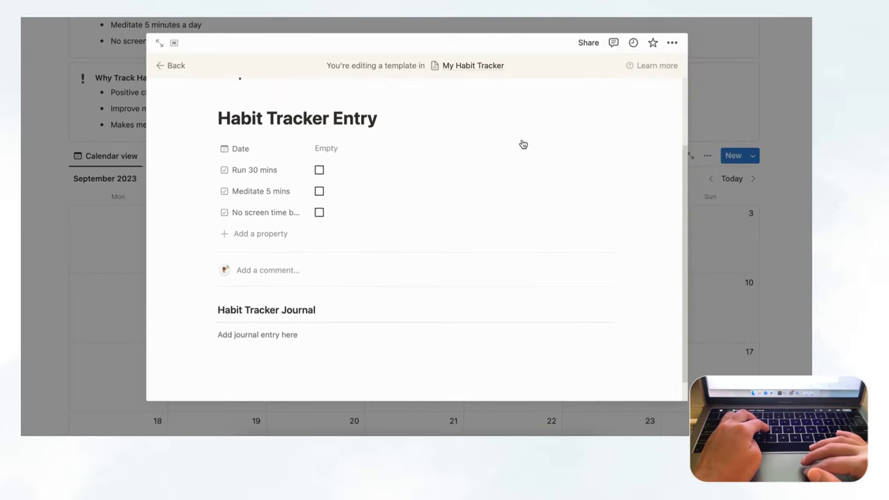
scroll(523, 139, "up", 1)
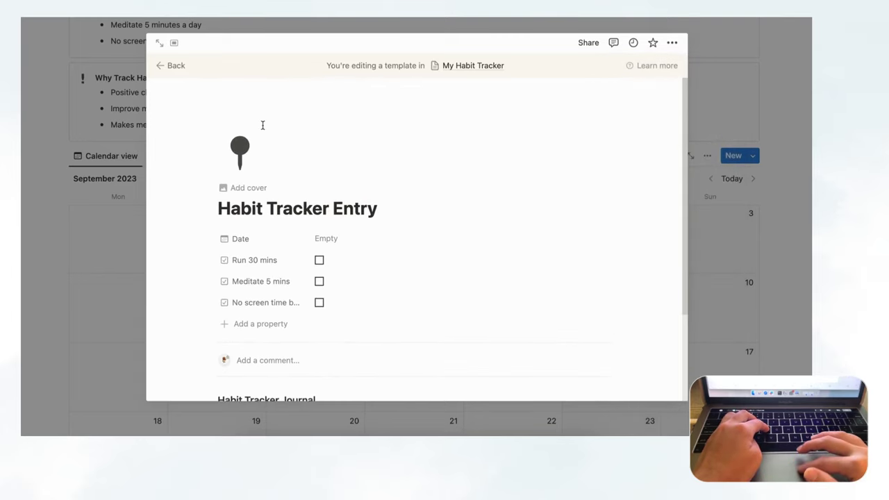
left_click(172, 67)
- Set "Habit Tracker Entry" as the default template for all views in "My Habit Tracker"
scroll(550, 187, "down", 5)
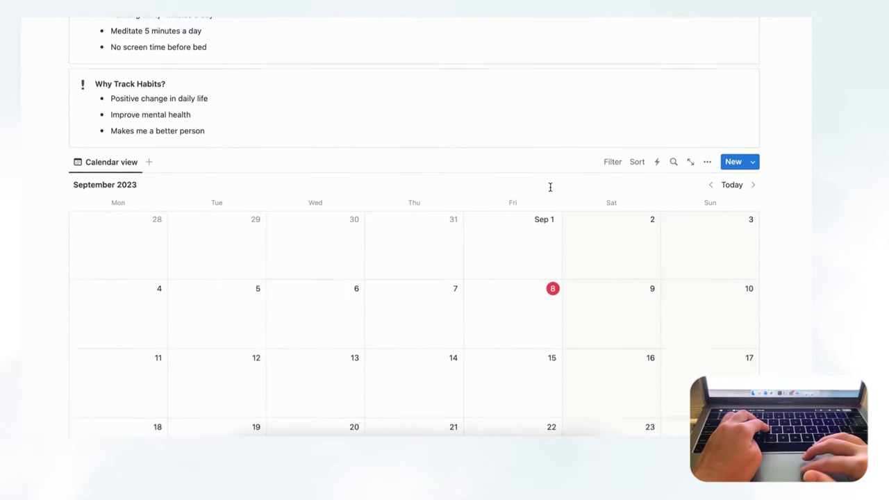
left_click(753, 115)
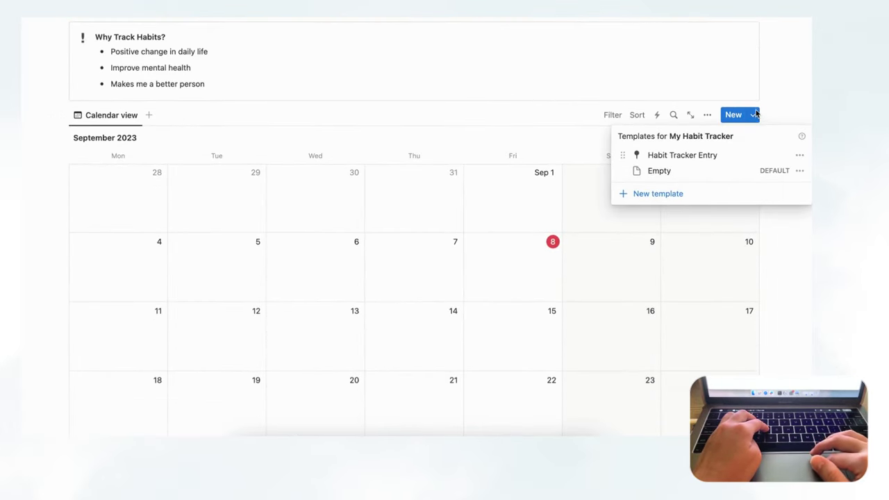
left_click(800, 157)
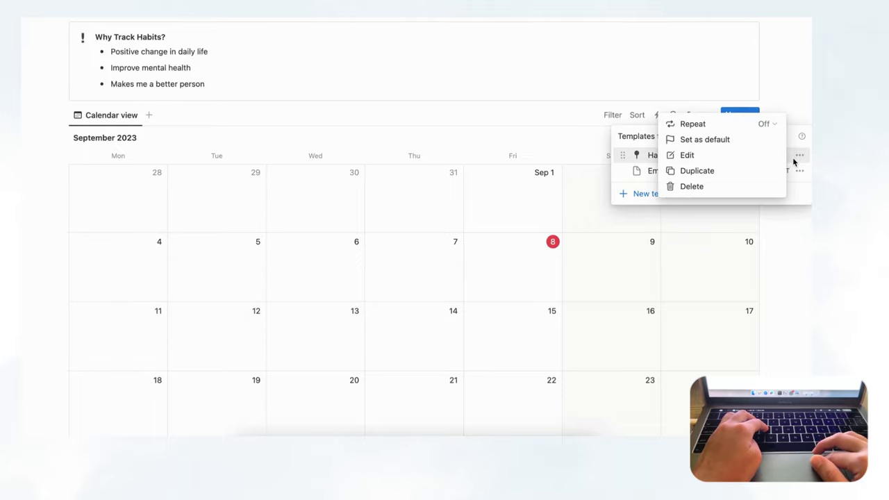
left_click(744, 143)
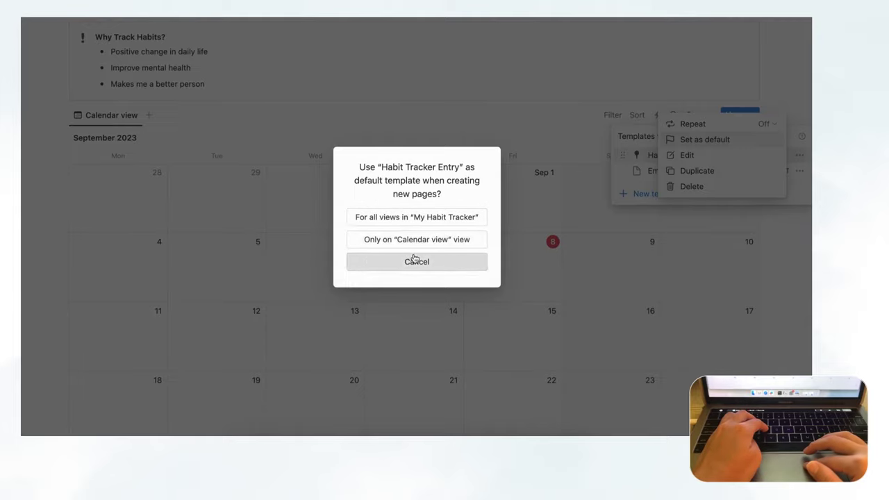
left_click(428, 219)
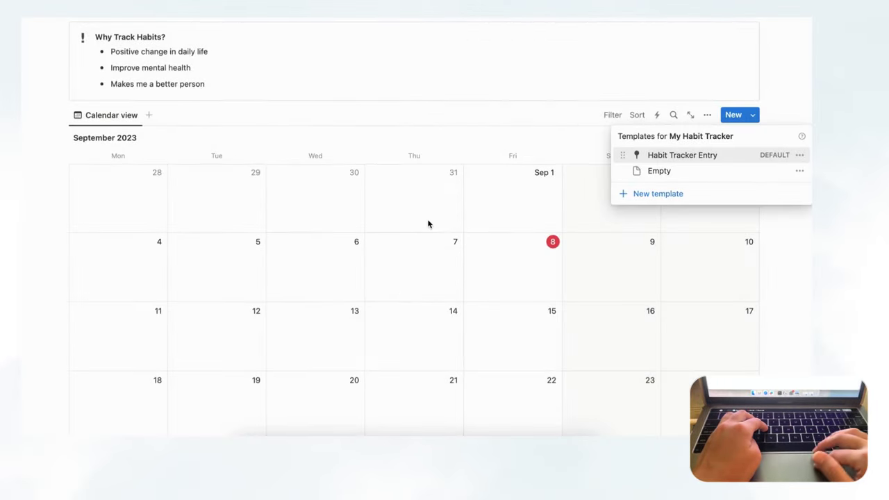
left_click(780, 121)
left_click(753, 116)
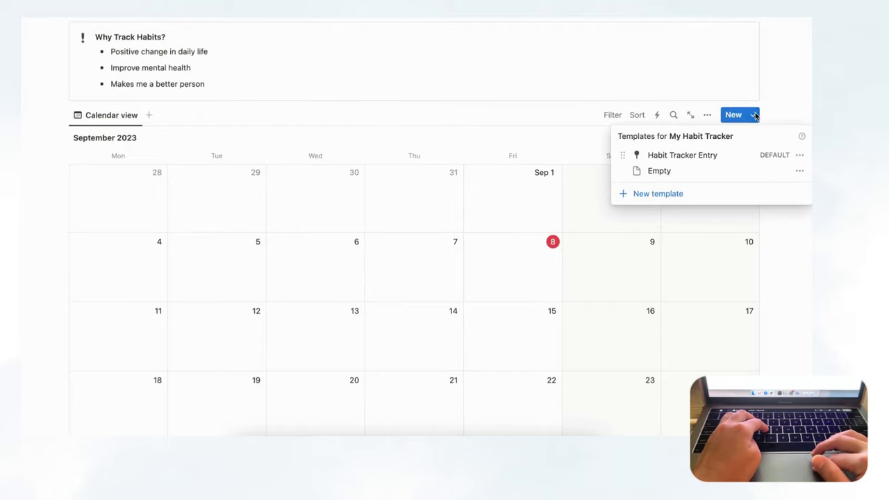
left_click(799, 155)
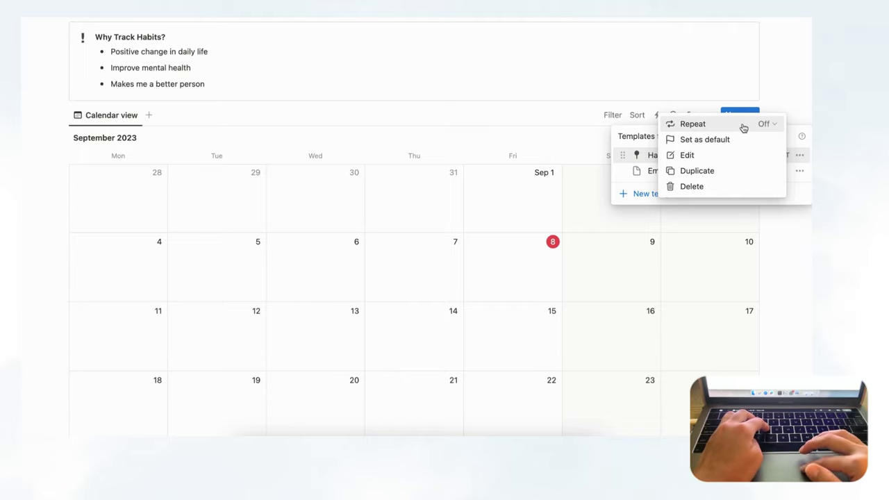
left_click(785, 102)
left_click(786, 102)
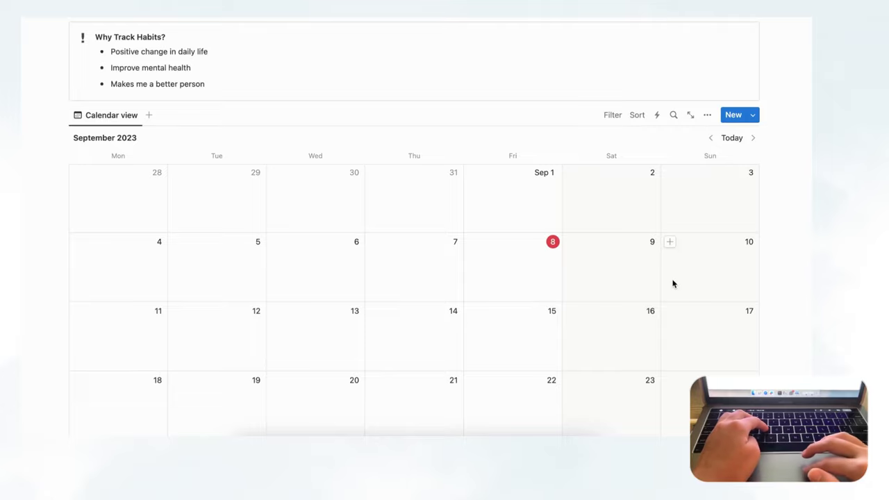
- Add a new calendar entry from the default template on September 8 and close its page
left_click(475, 243)
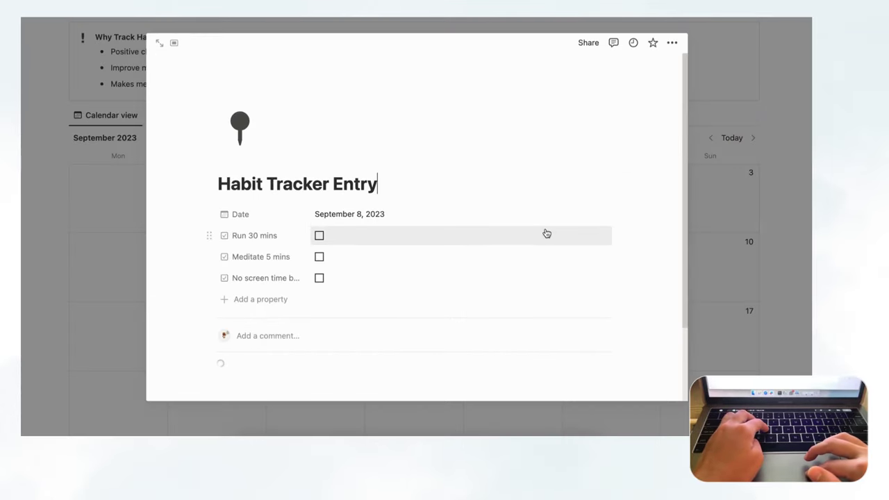
left_click(771, 228)
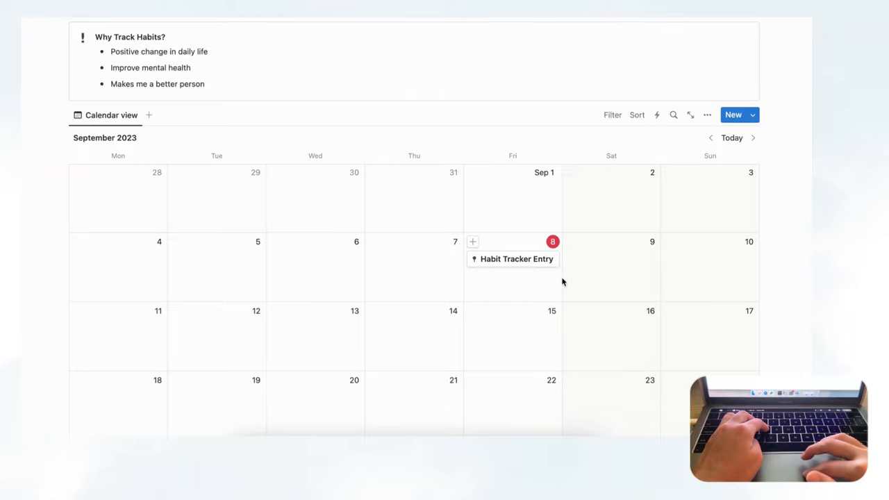
- Show the "Meditate 5 mins", "No screen time before bed" and "Run 30 mins" properties on the calendar view's entries
scroll(514, 284, "up", 1)
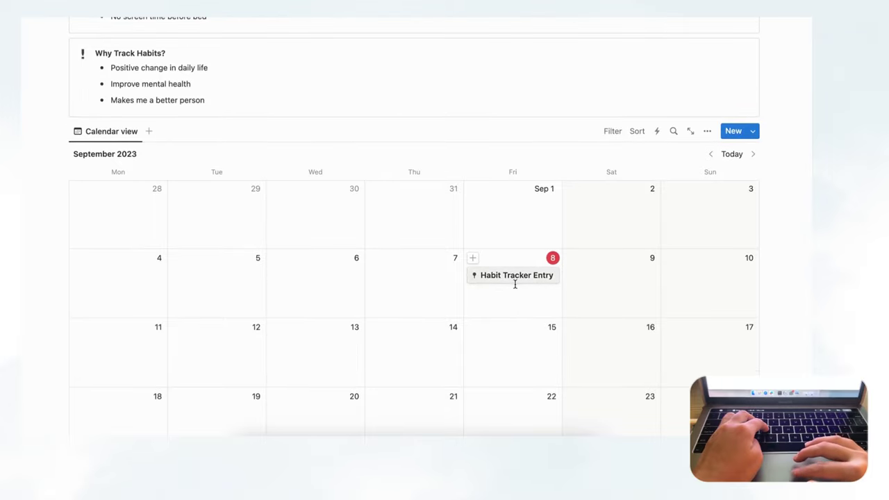
left_click(708, 133)
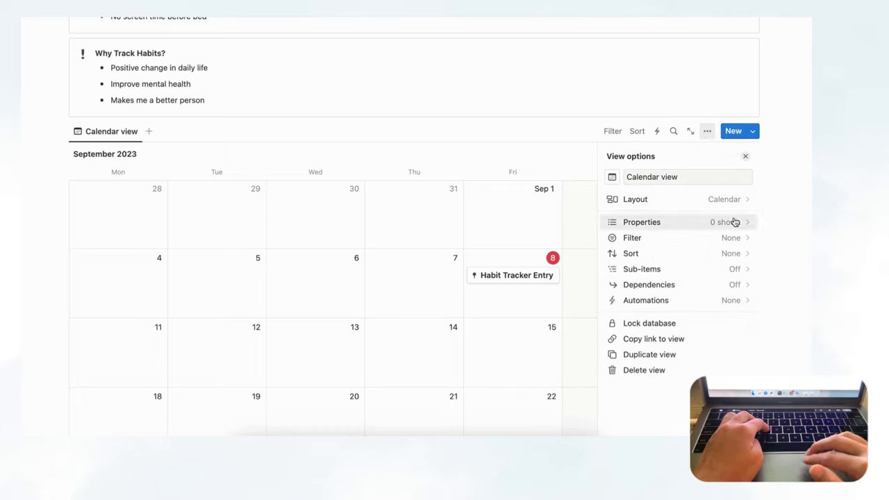
left_click(735, 222)
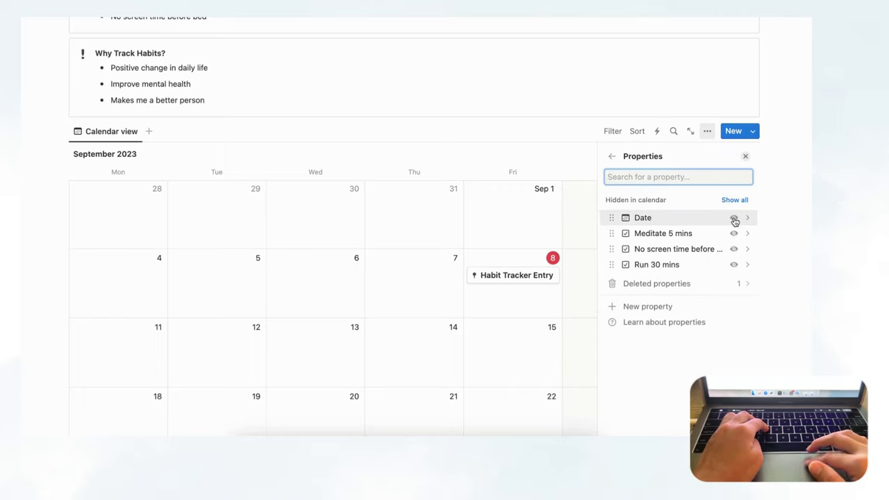
left_click(734, 233)
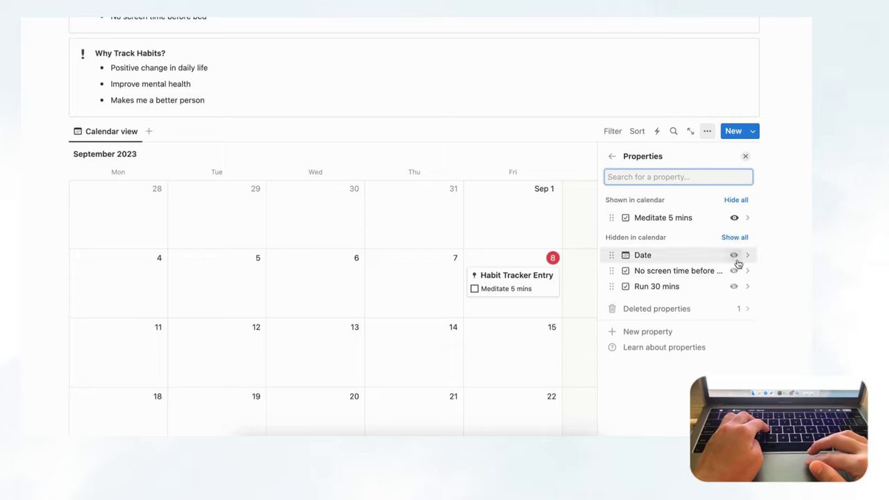
left_click(734, 271)
left_click(734, 287)
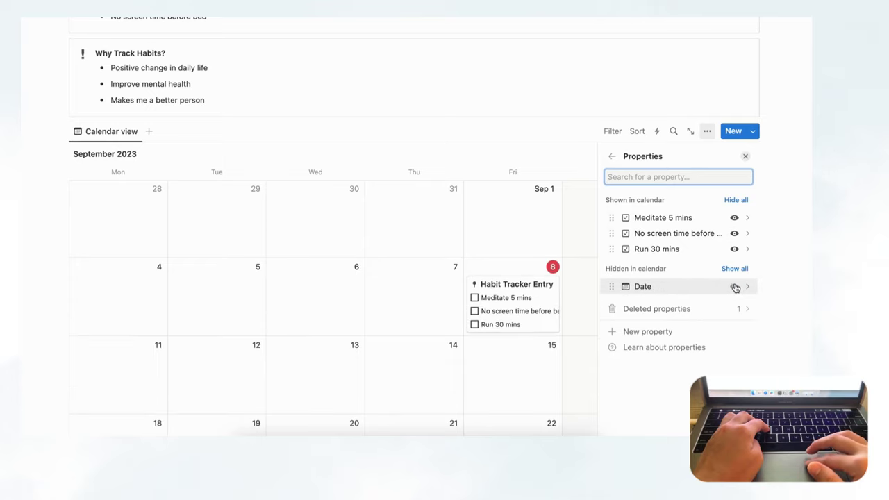
left_click(745, 156)
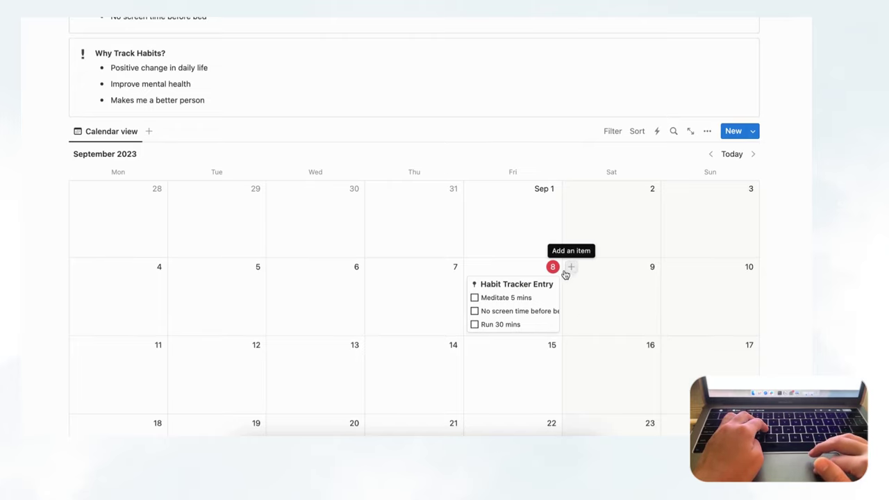
- Check off "Meditate 5 mins", "No screen time before bed" and "Run 30 mins" on the September 8 entry
left_click(474, 311)
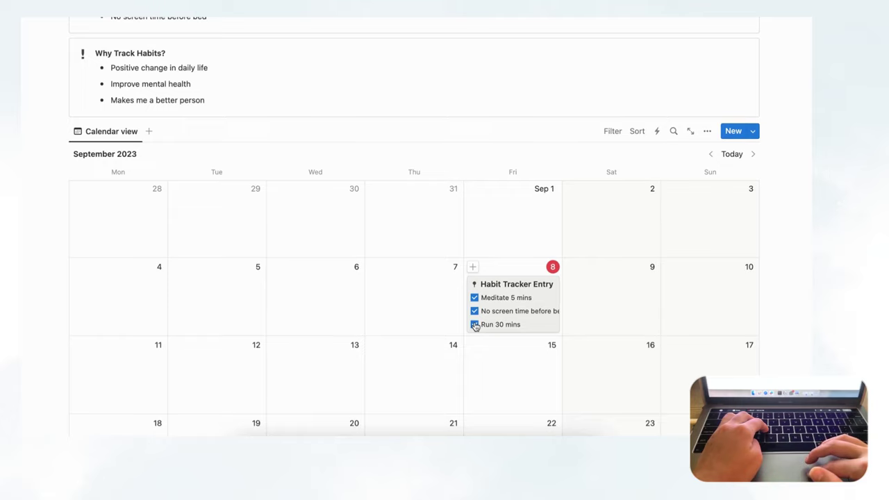
- Uncheck "Run 30 mins", "No screen time before bed" and "Meditate 5 mins" on the September 8 calendar entry
left_click(474, 325)
left_click(474, 311)
left_click(475, 298)
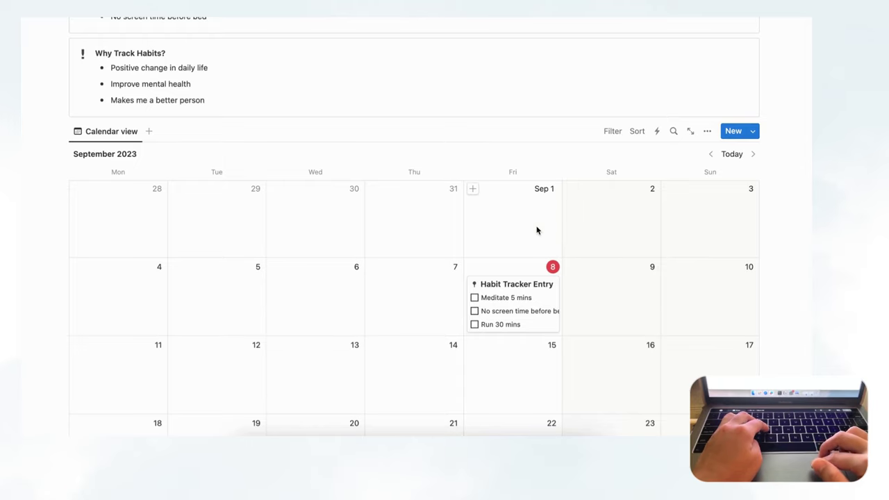
- Add a new table view beside the calendar view of the habit database
scroll(455, 228, "up", 1)
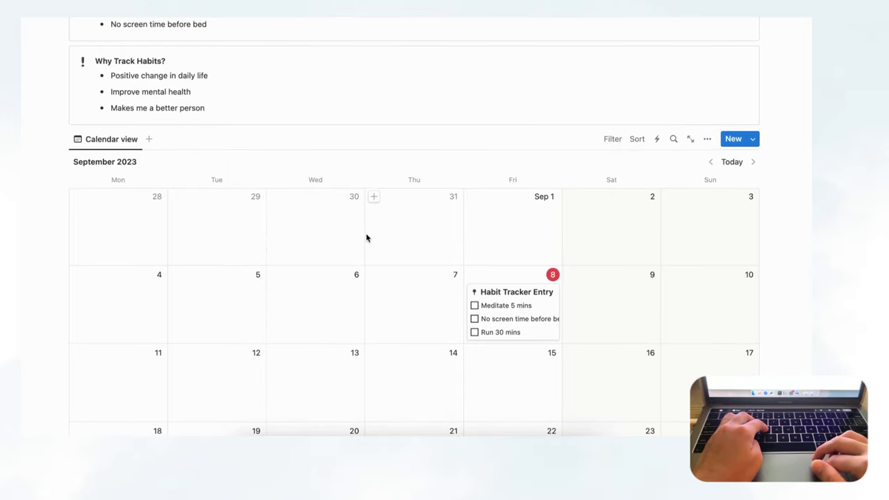
scroll(271, 218, "up", 2)
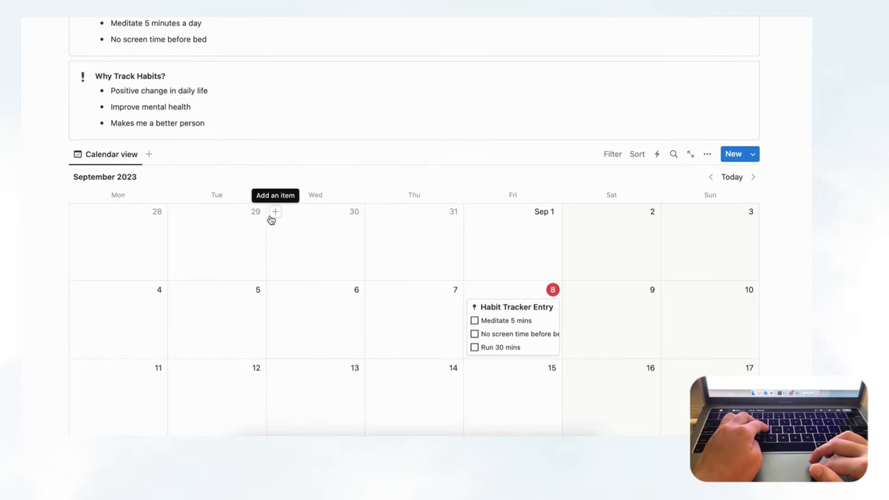
left_click(150, 155)
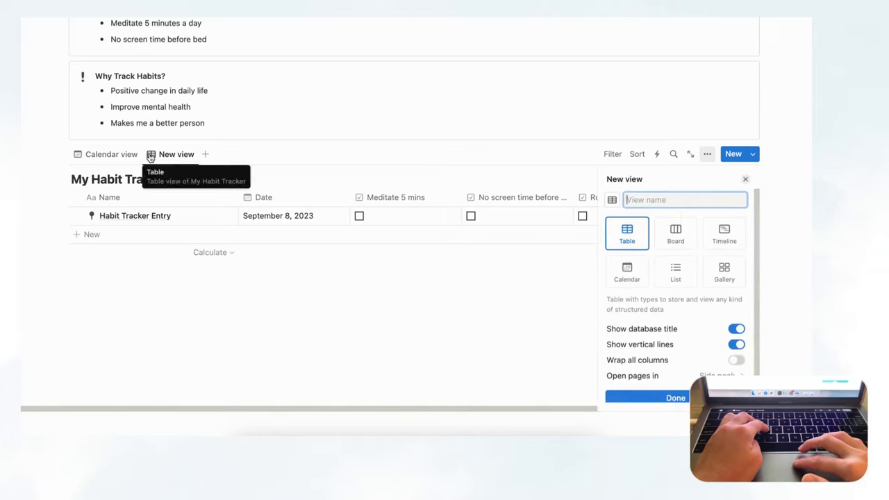
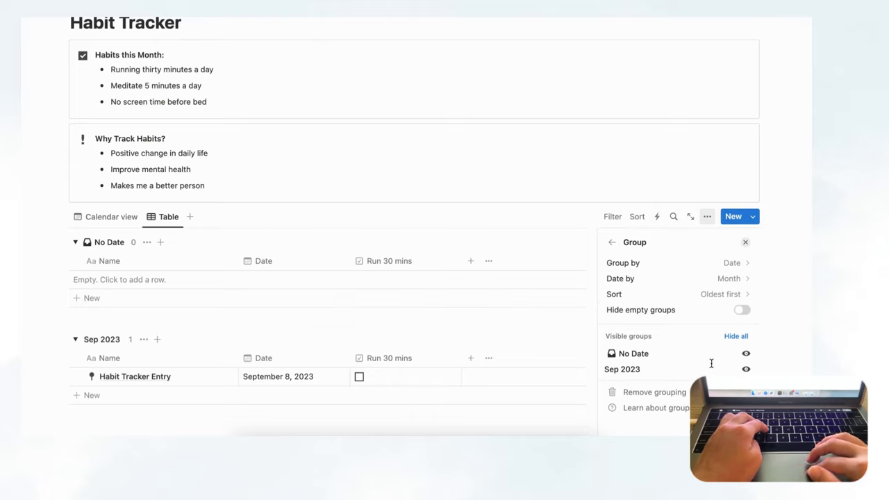
- Hide the "No Date" group in the table view, check the group sort options, and close the view options
left_click(746, 354)
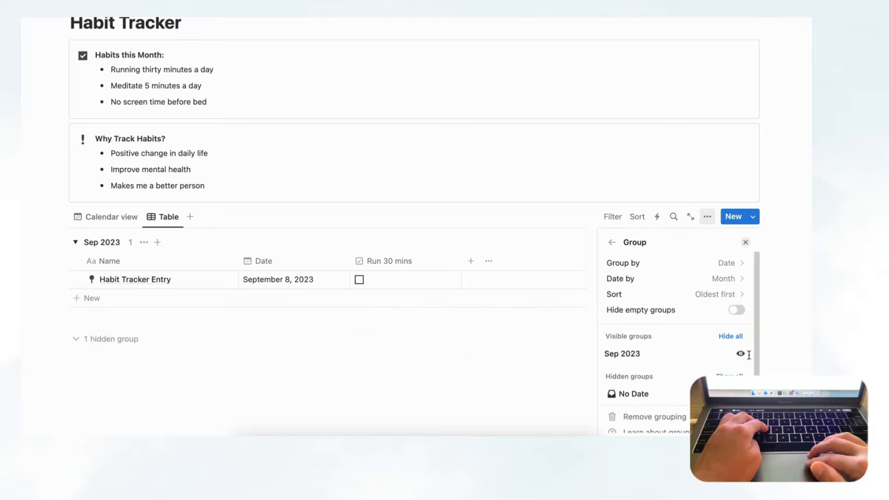
left_click(665, 298)
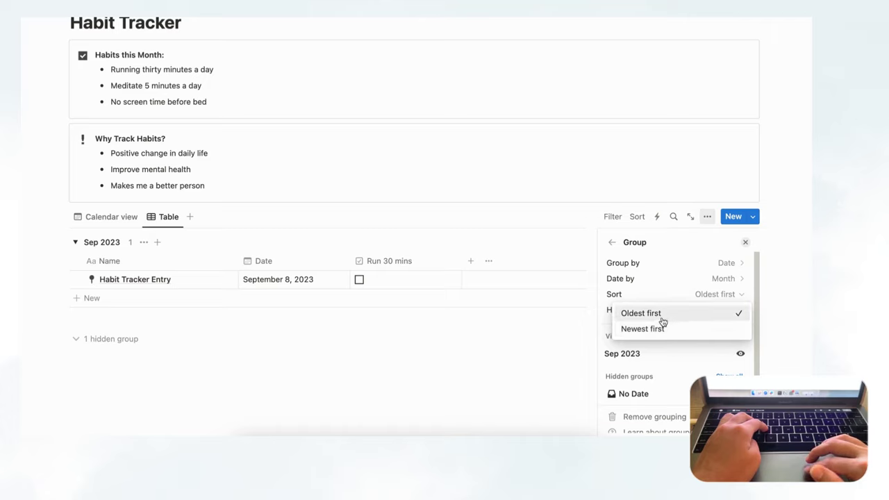
left_click(746, 241)
left_click(612, 242)
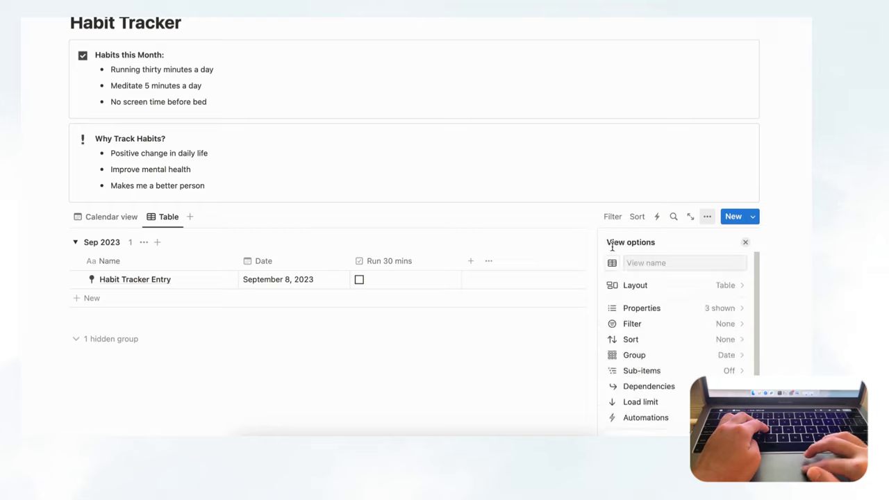
left_click(746, 242)
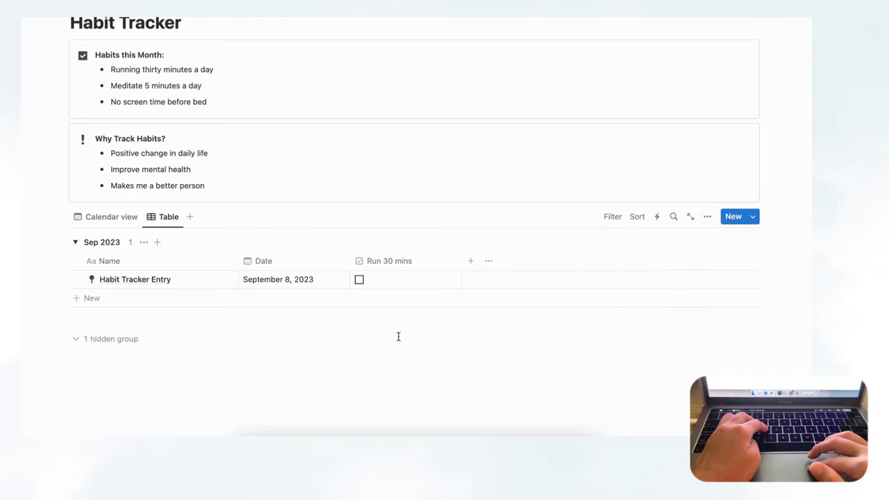
- Set the "Run 30 mins" column of the table to calculate the percent checked
mouse_move(387, 324)
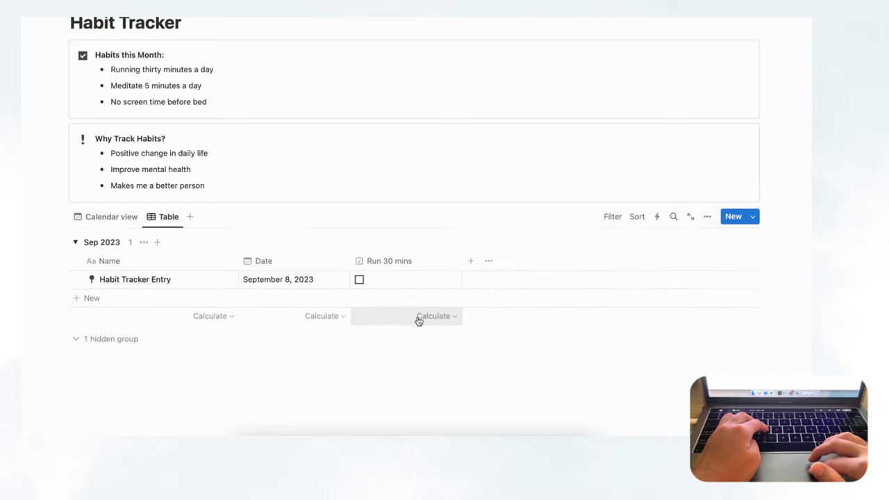
left_click(449, 318)
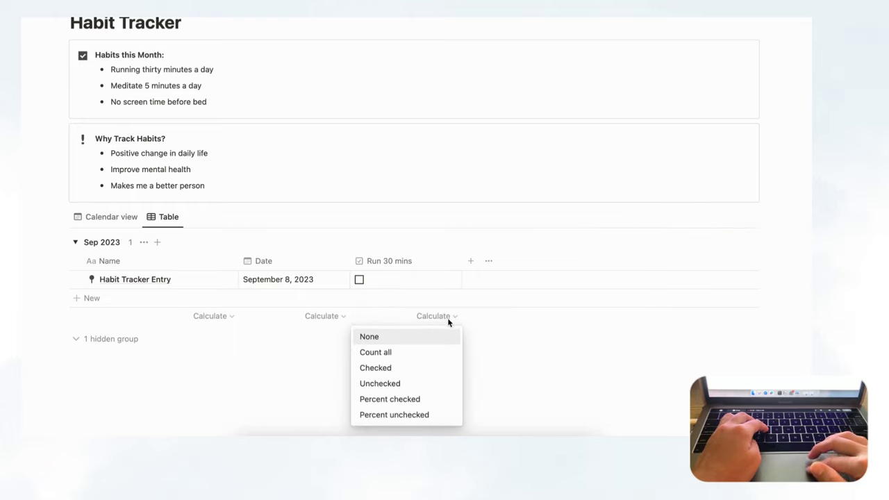
left_click(419, 401)
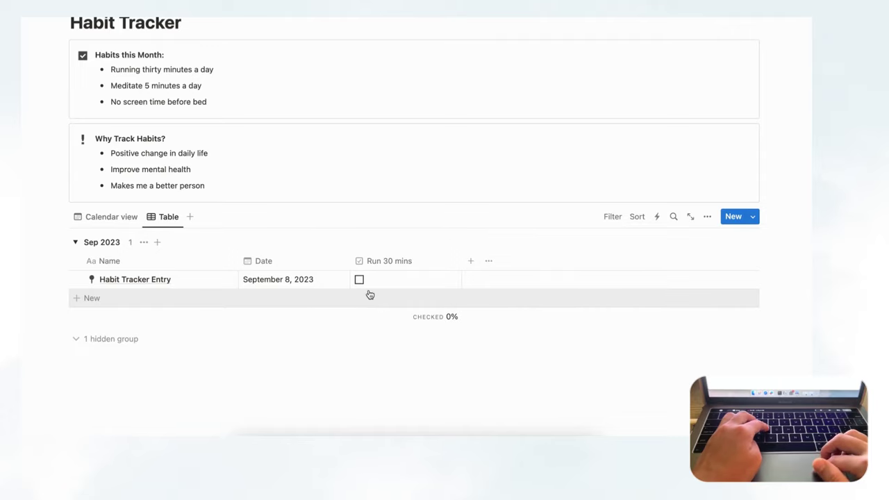
- Rename the table view as "Run 30 mins"
left_click(166, 221)
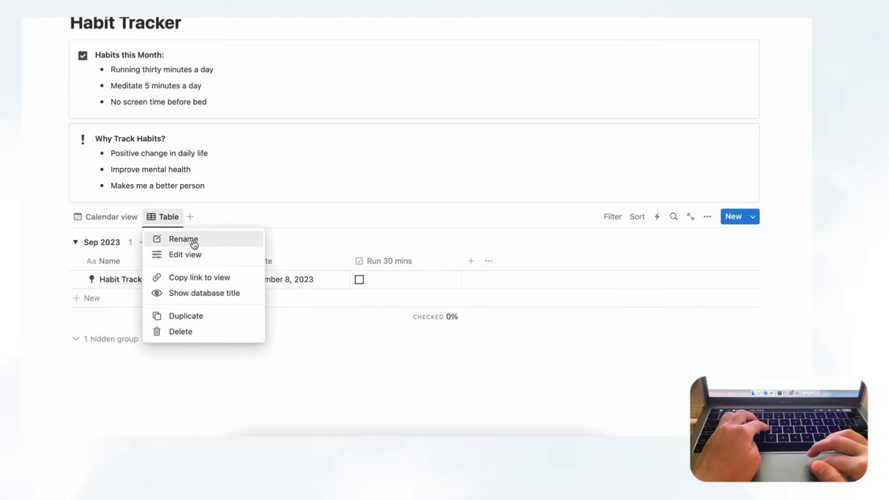
left_click(194, 243)
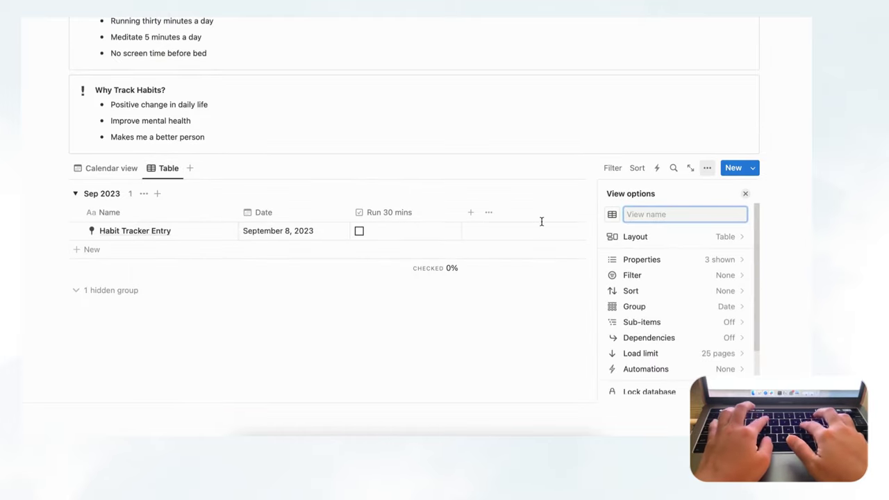
type("Run 30 mins")
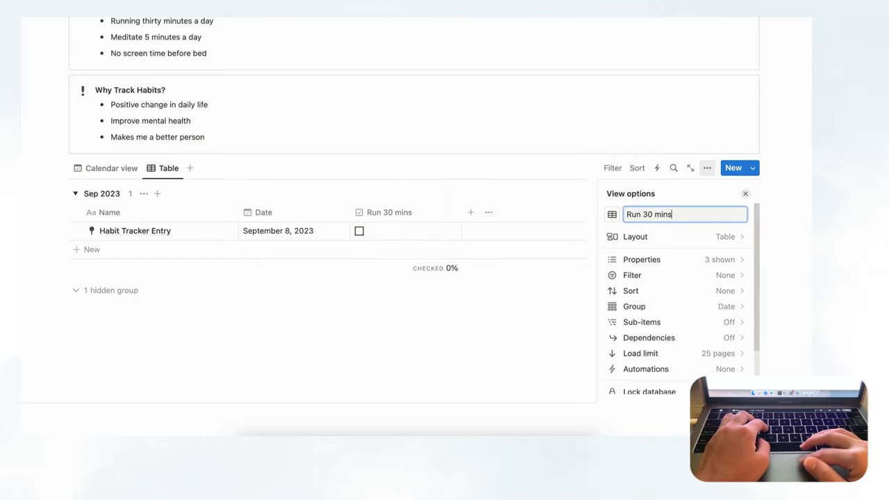
key("Return")
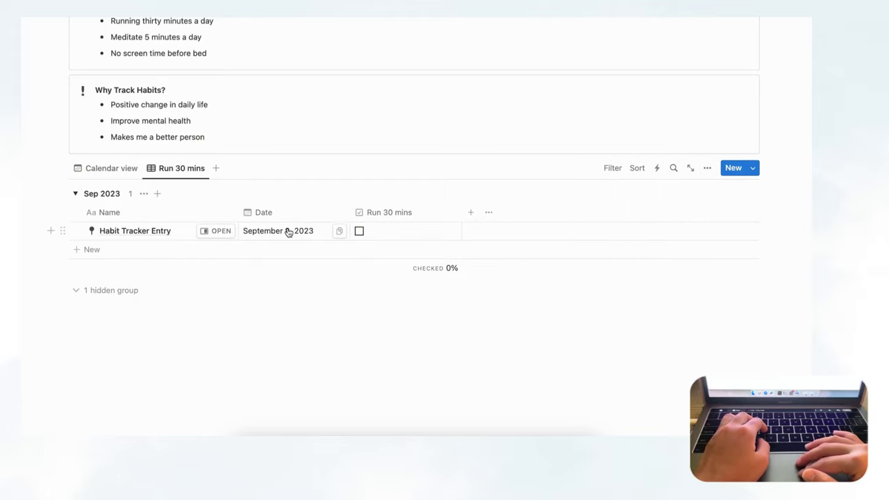
- Make two duplicates of the "Run 30 mins" table view, one for each remaining habit
scroll(287, 232, "up", 1)
scroll(288, 232, "up", 1)
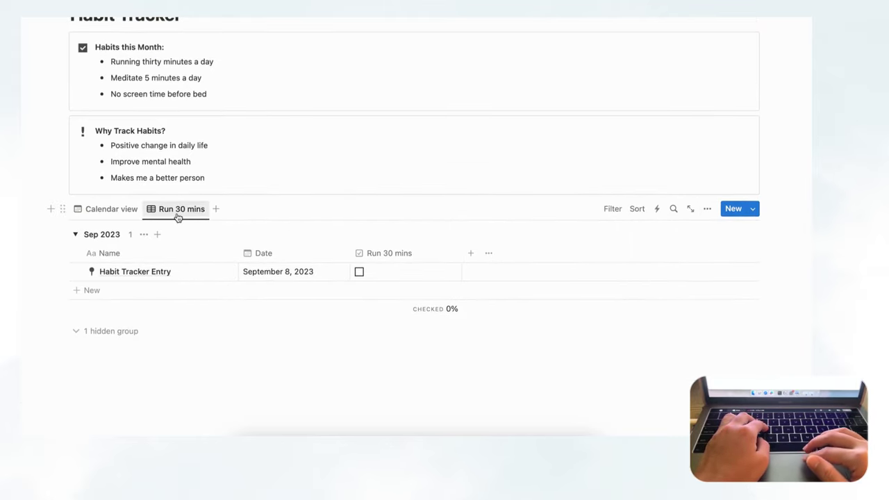
scroll(178, 217, "up", 1)
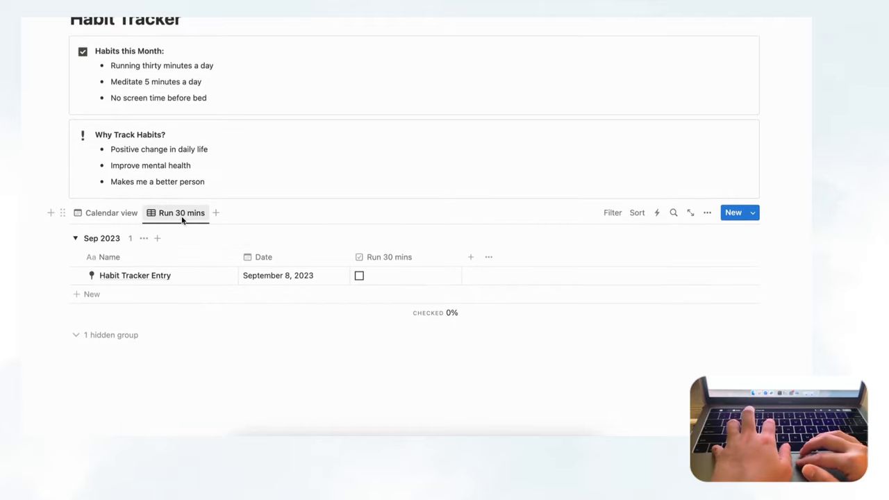
left_click(183, 220)
left_click(215, 311)
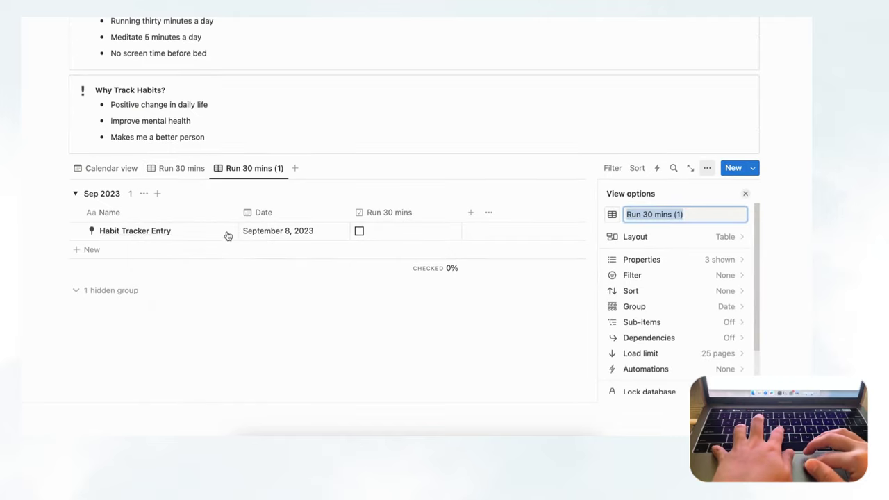
left_click(254, 172)
left_click(255, 175)
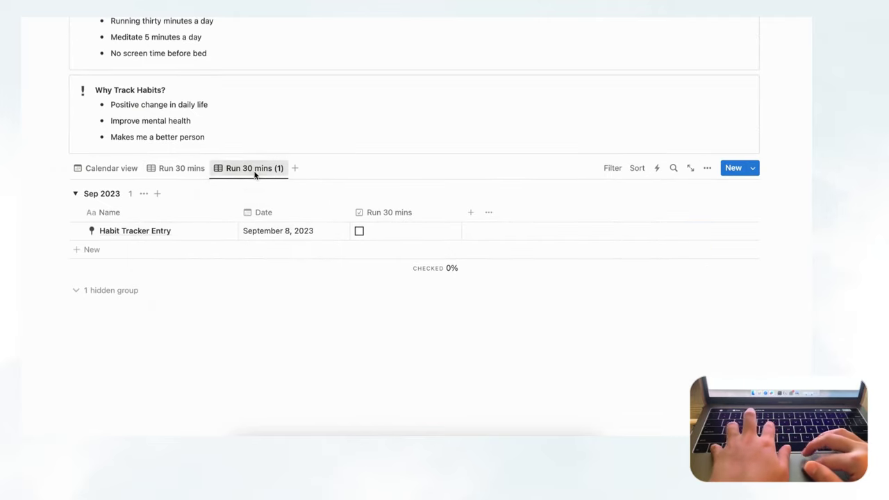
left_click(257, 174)
left_click(253, 268)
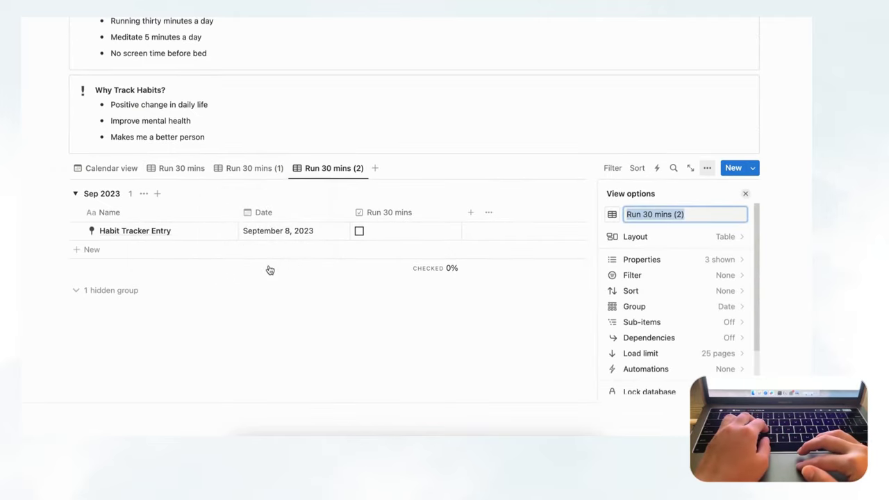
- Rename the first duplicate view, "Run 30 mins (1)", as "Meditate 5 mins"
left_click(254, 170)
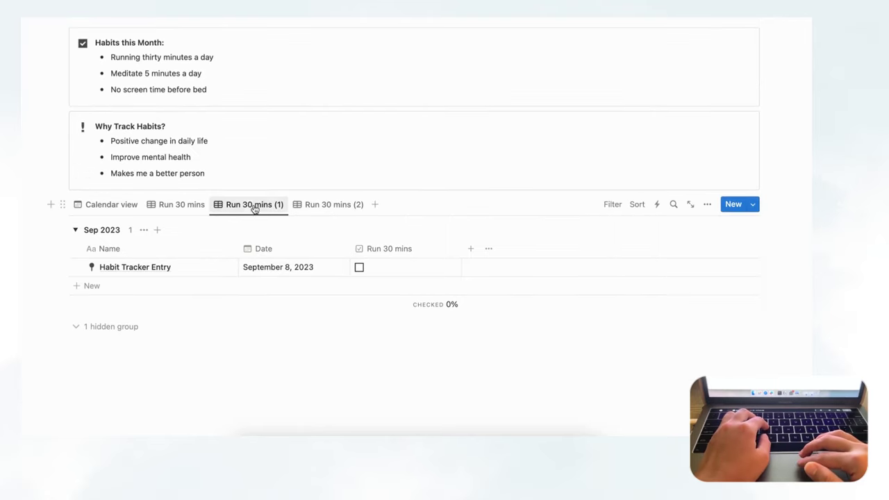
left_click(254, 204)
left_click(262, 227)
type("Me")
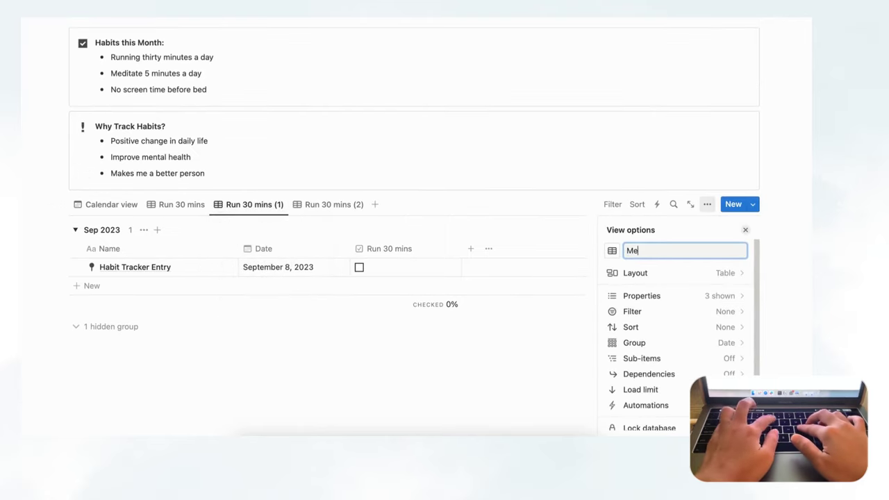
type("ditate 5 mins")
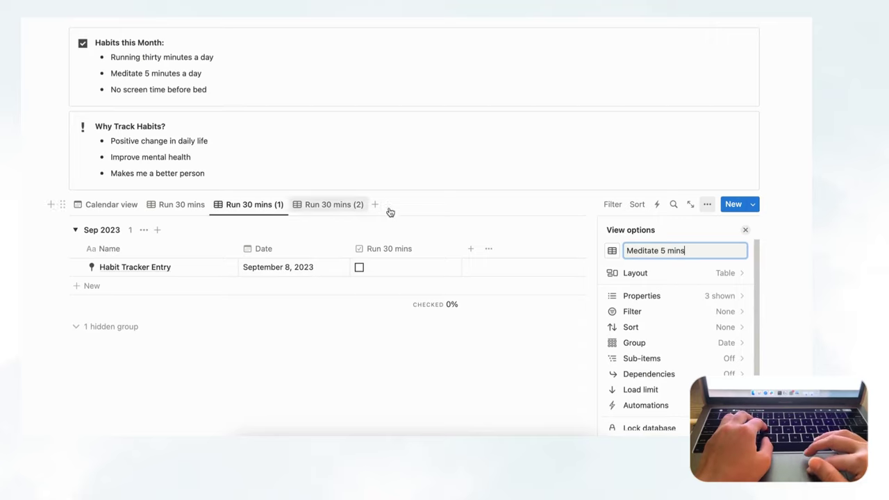
left_click(421, 206)
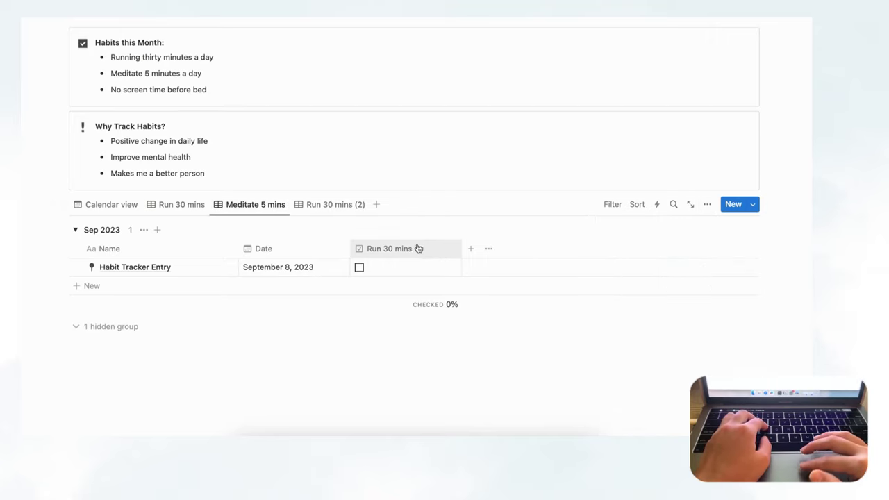
- In the "Meditate 5 mins" view, show the "Meditate 5 mins" property instead of "Run 30 mins" and calculate its percent checked
left_click(707, 204)
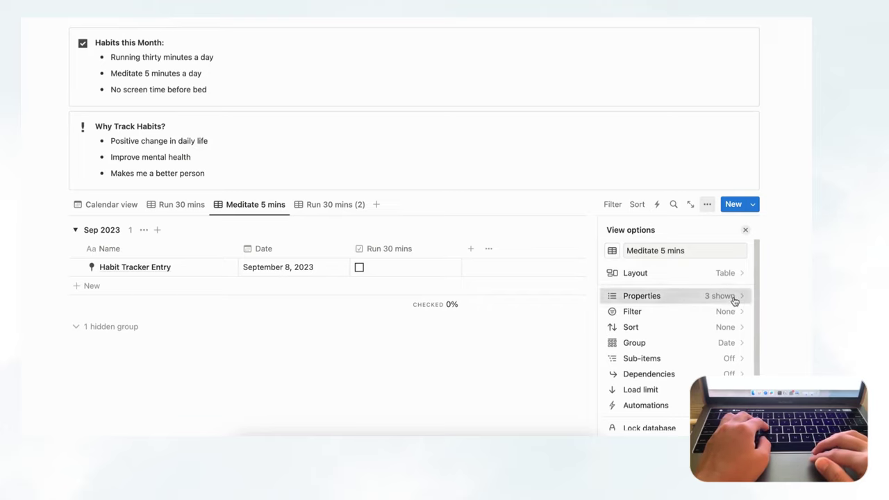
left_click(734, 299)
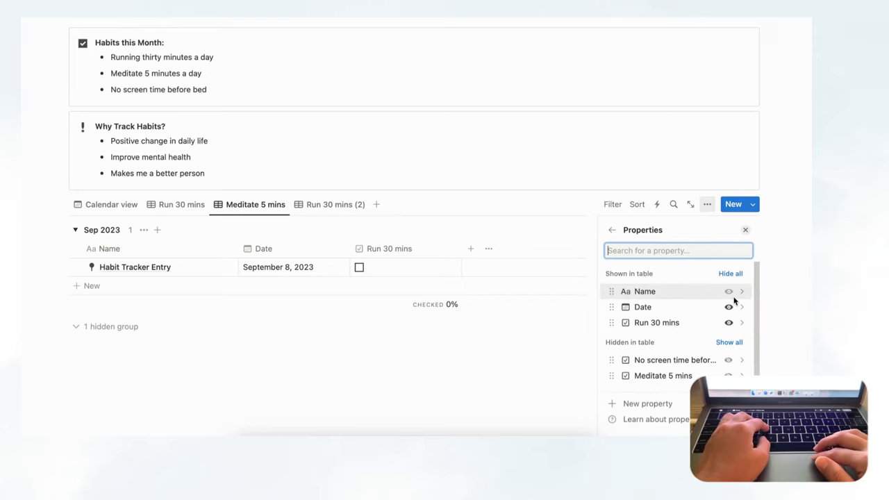
left_click(729, 322)
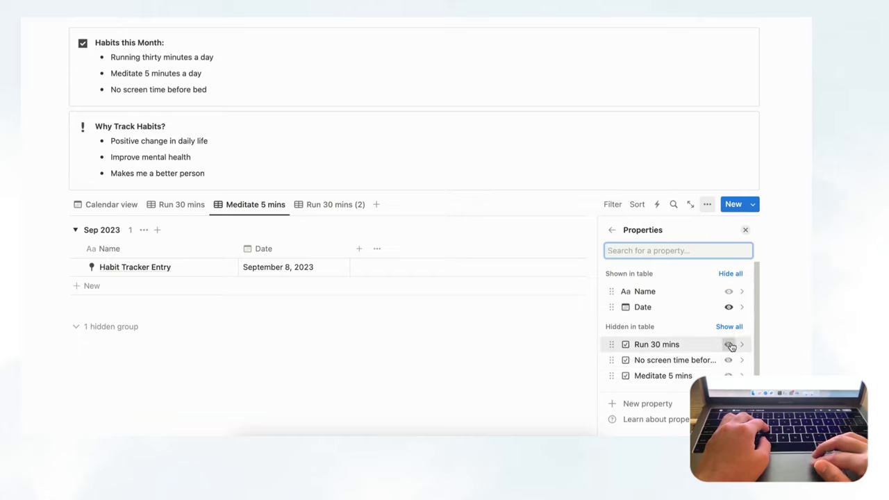
left_click(728, 344)
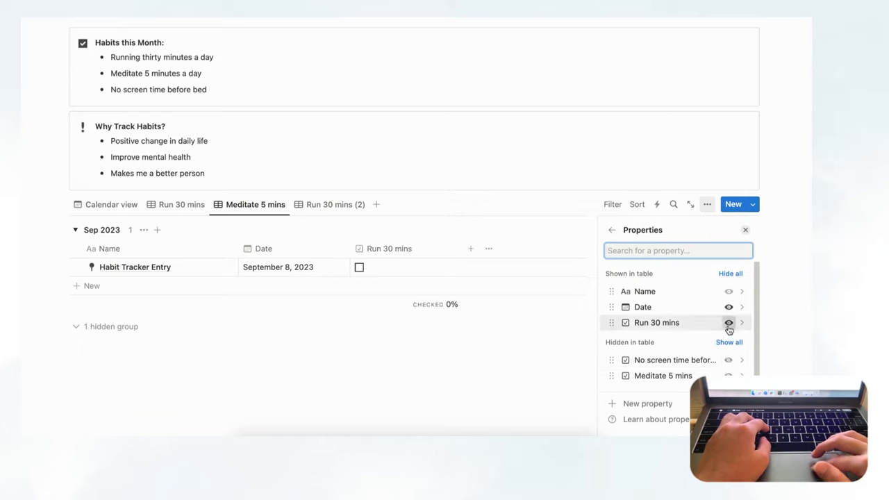
left_click(728, 322)
left_click(729, 375)
left_click(747, 231)
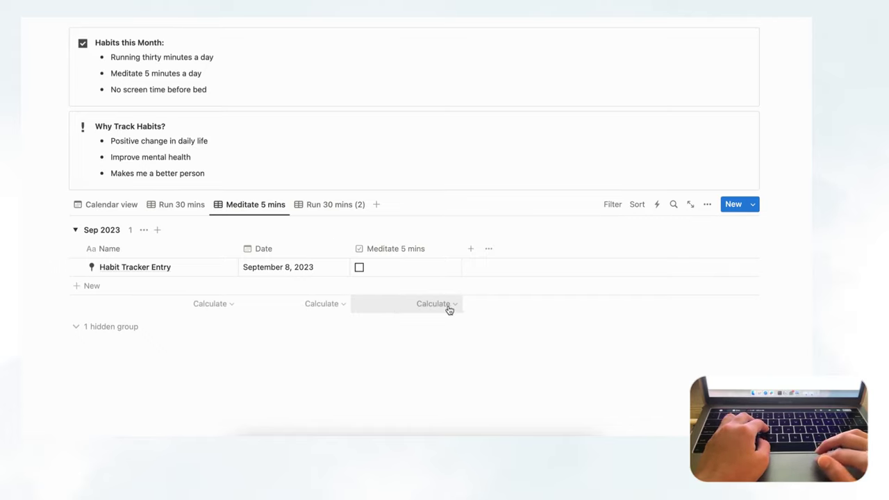
left_click(448, 305)
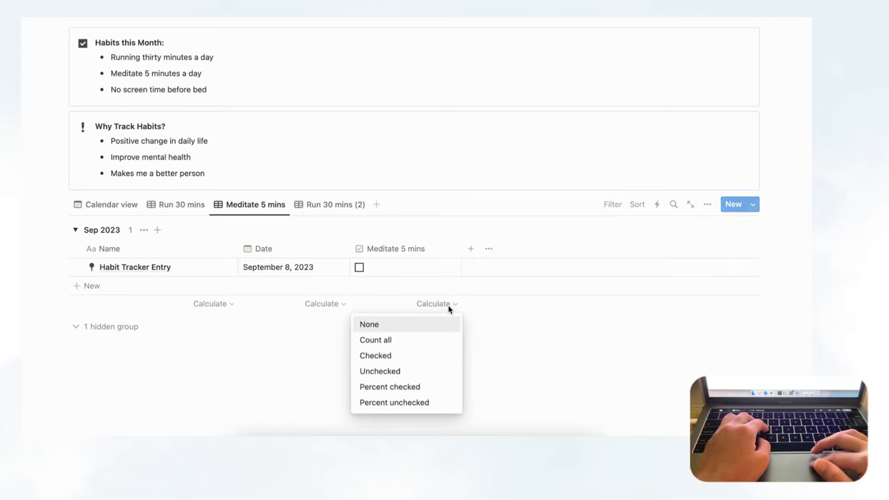
left_click(425, 391)
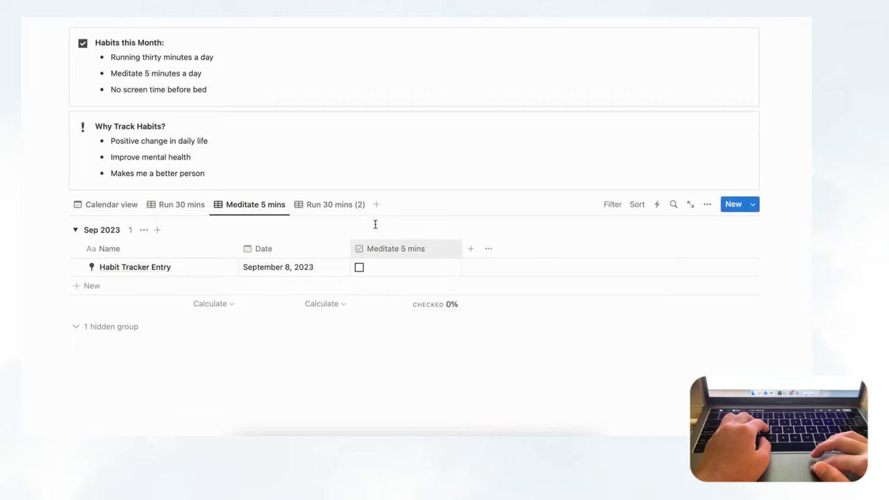
- Rename the second duplicate view, "Run 30 mins (2)", as "No screen time before bed"
left_click(341, 206)
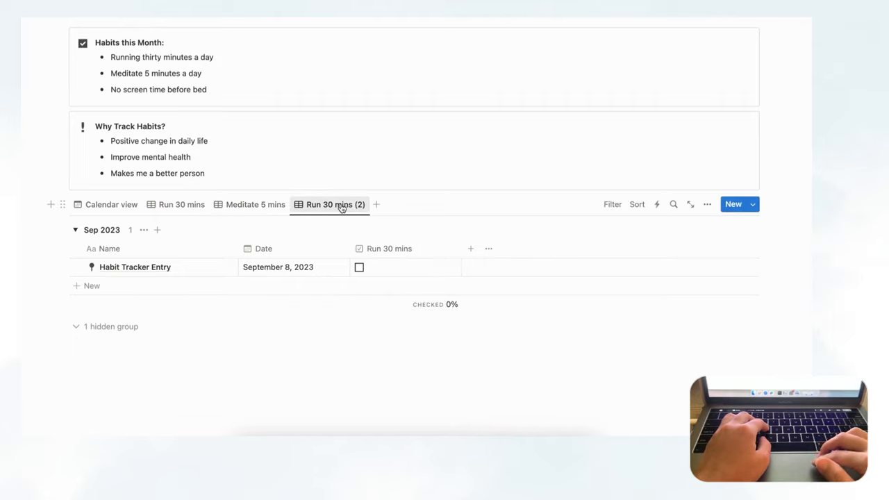
left_click(341, 206)
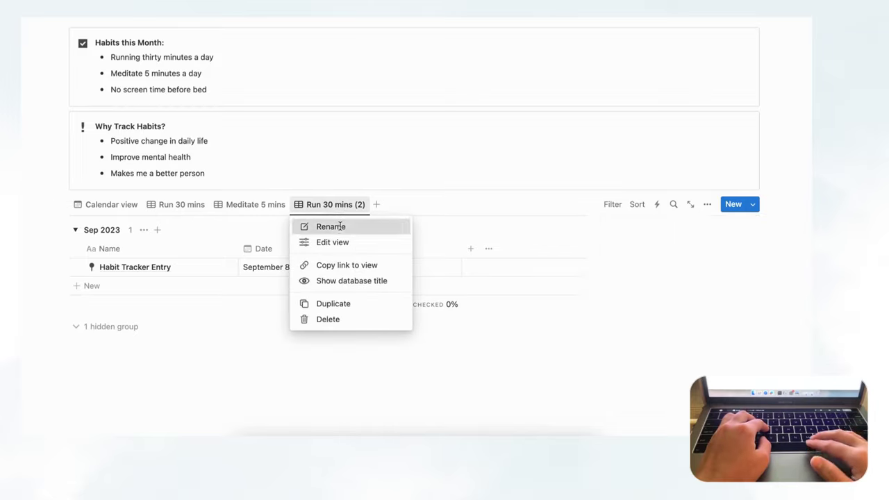
left_click(338, 225)
type("No scre")
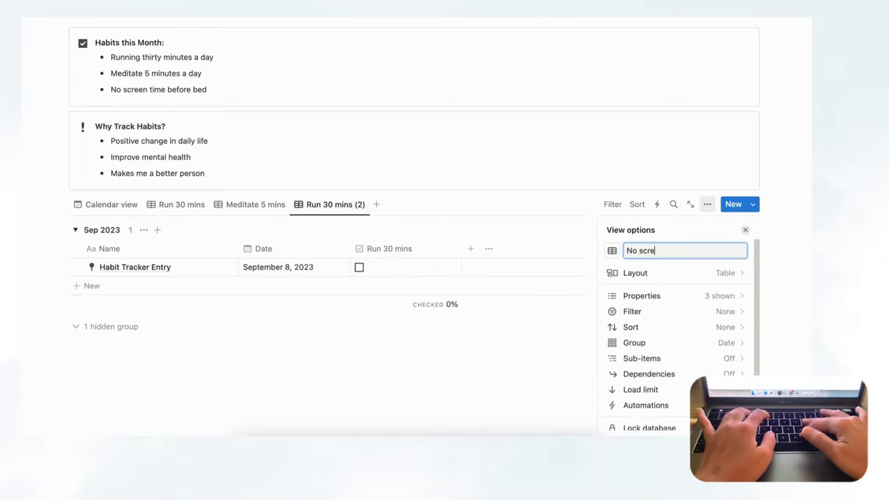
type("en time before bed")
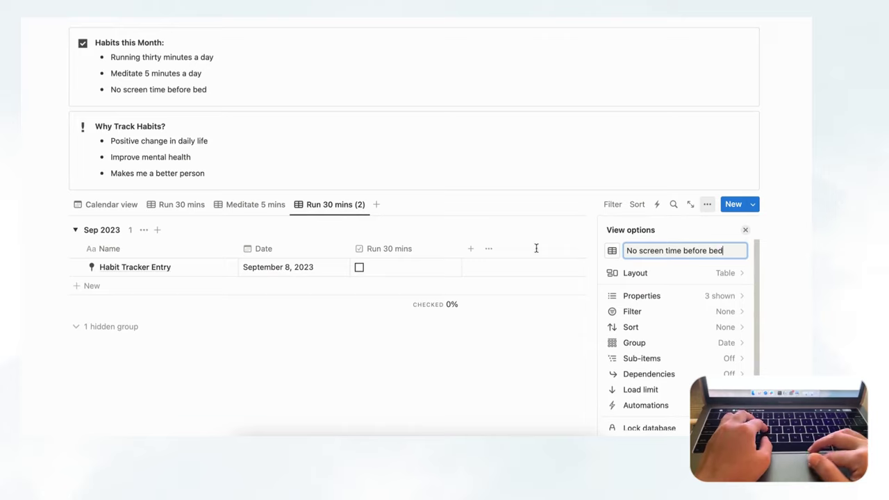
key("Return")
left_click(745, 233)
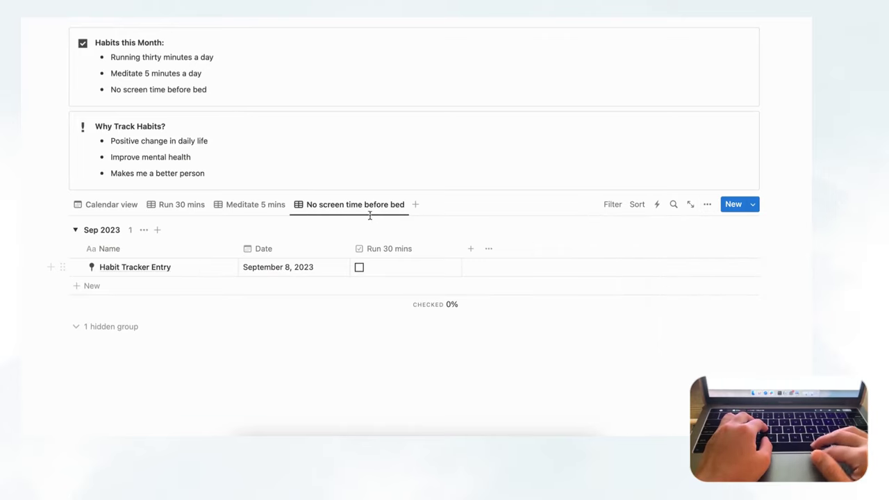
- In the "No screen time before bed" view, show its matching checkbox property instead of "Run 30 mins" and calculate the percent checked
left_click(707, 205)
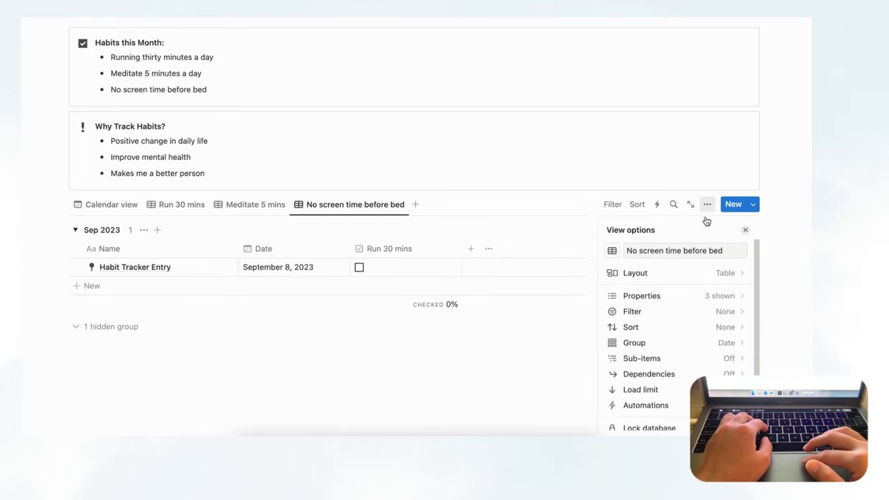
left_click(725, 302)
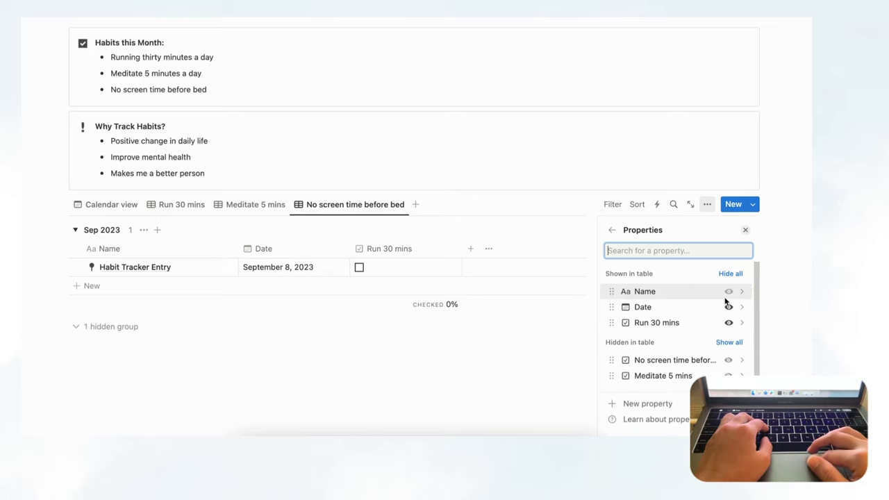
left_click(728, 375)
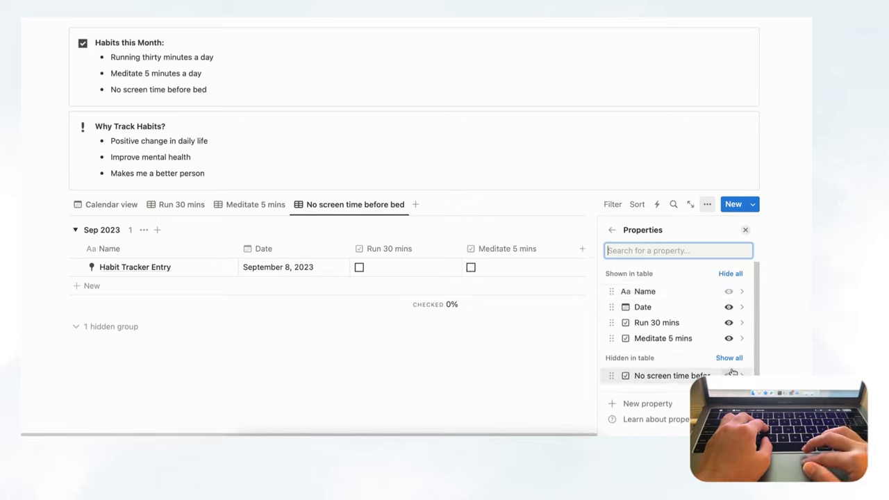
left_click(729, 338)
left_click(729, 322)
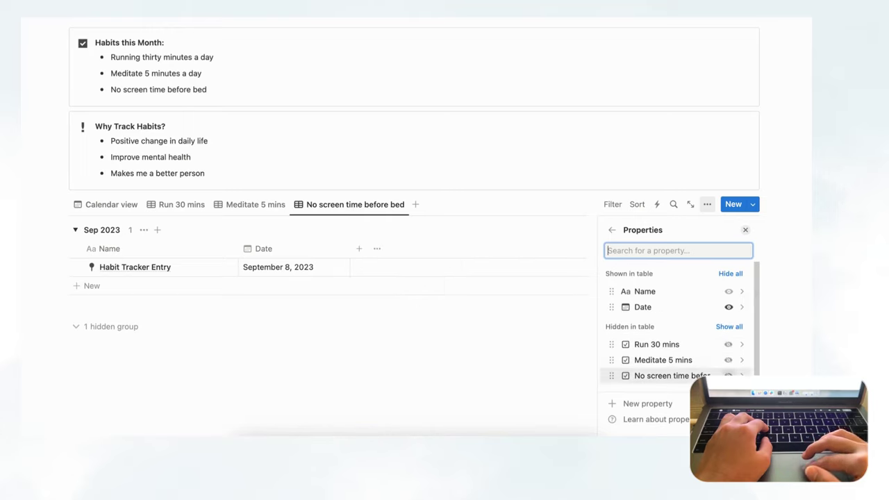
left_click(728, 375)
left_click(745, 229)
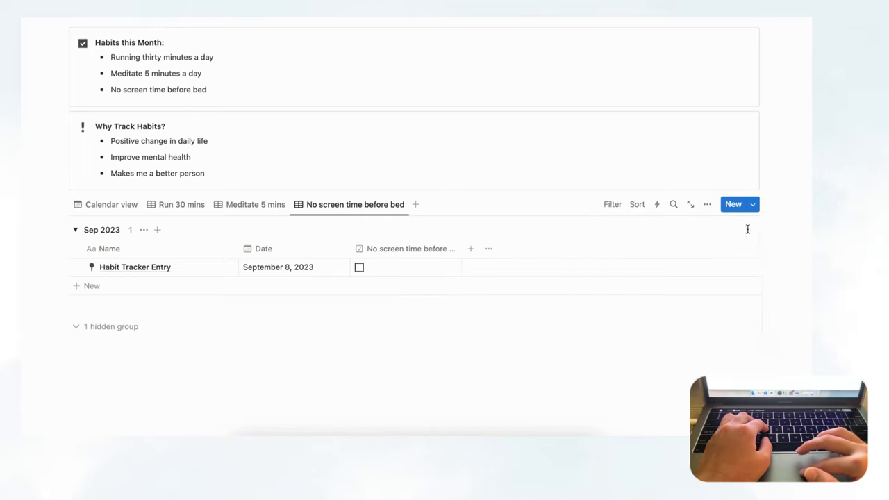
left_click(384, 303)
left_click(409, 387)
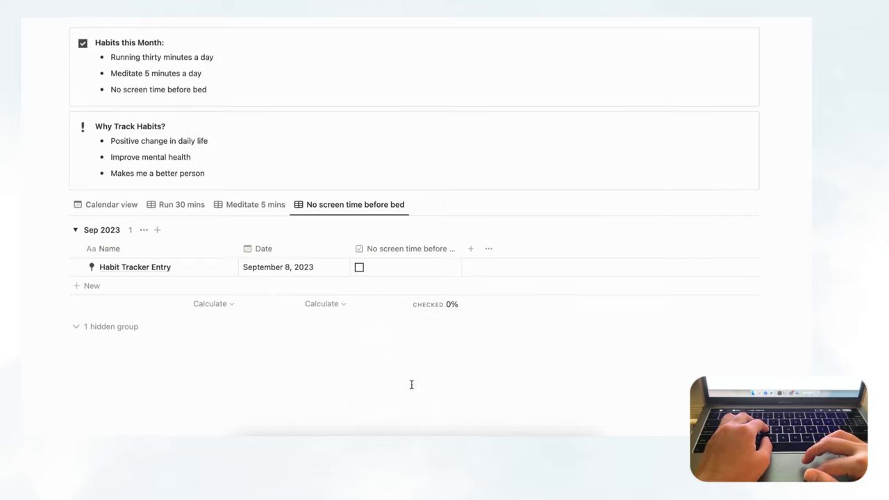
left_click(176, 205)
left_click(245, 208)
left_click(327, 206)
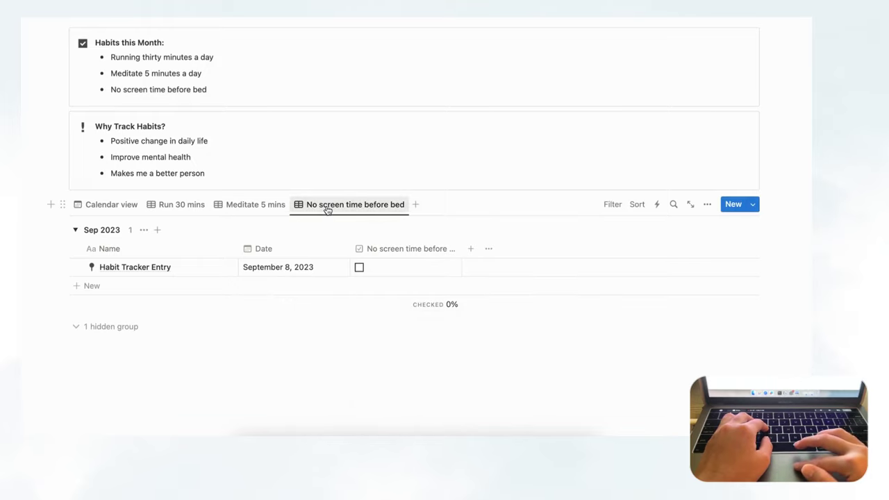
- In the calendar view, add a Habit Tracker Entry on September 9 and another on September 10
left_click(122, 207)
scroll(456, 322, "down", 2)
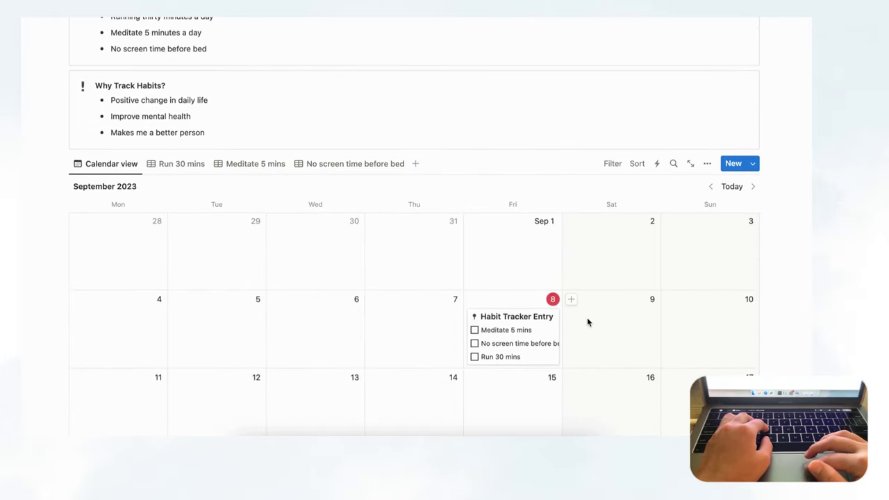
left_click(571, 300)
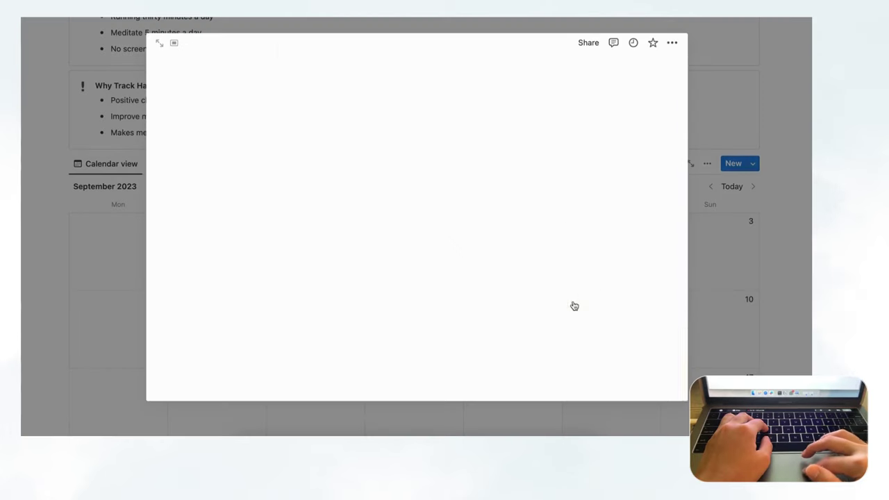
left_click(727, 312)
left_click(670, 300)
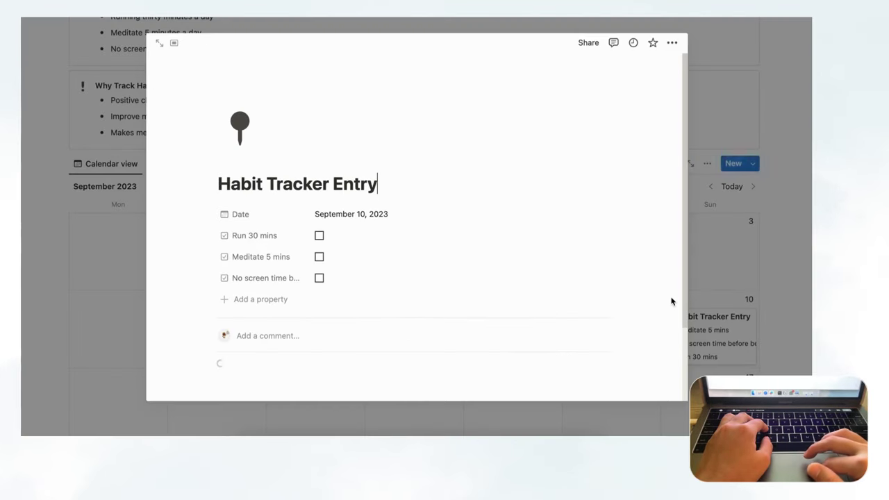
left_click(723, 299)
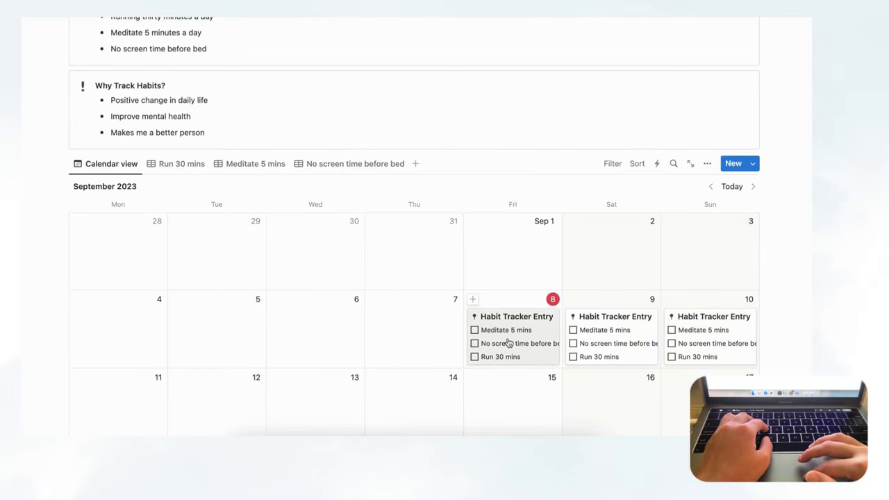
- Test the percent calculation in the "Run 30 mins" view by checking all three September entries, and uncheck them again
left_click(181, 164)
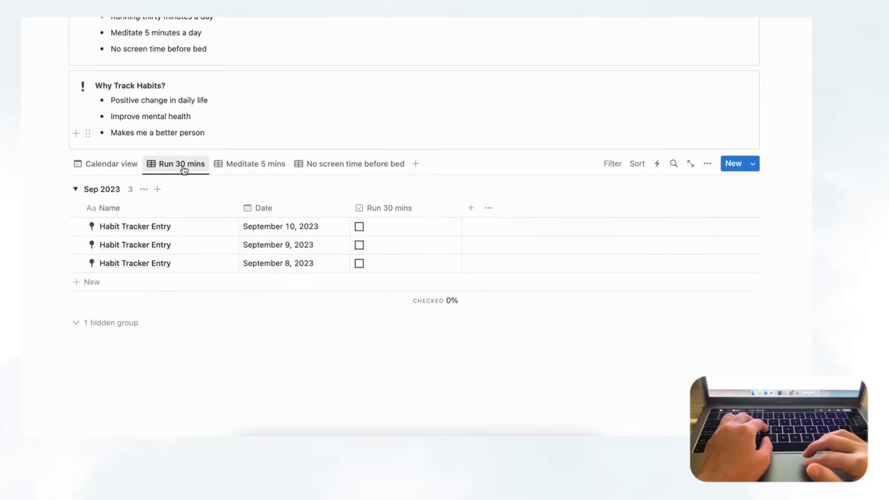
left_click(359, 227)
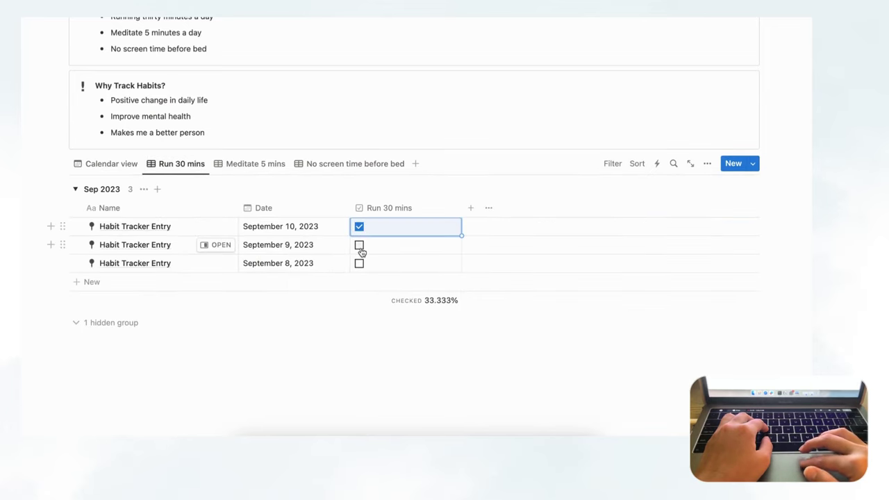
left_click(359, 246)
left_click(359, 263)
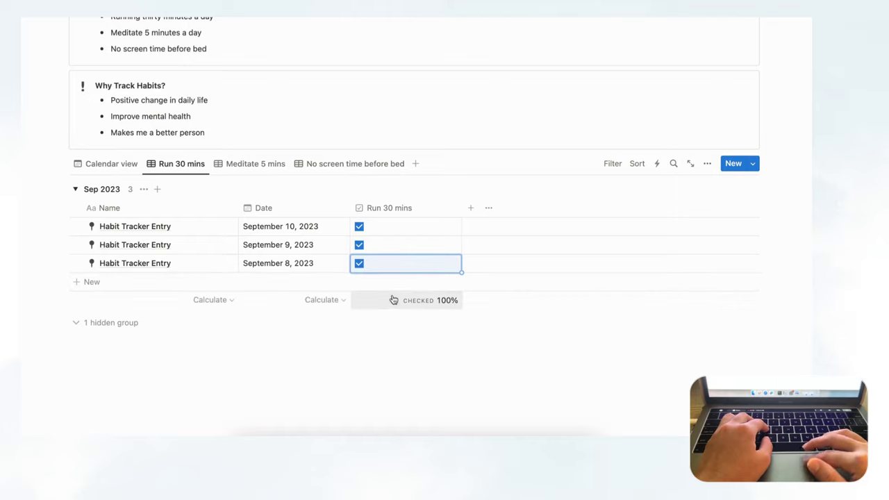
left_click(359, 264)
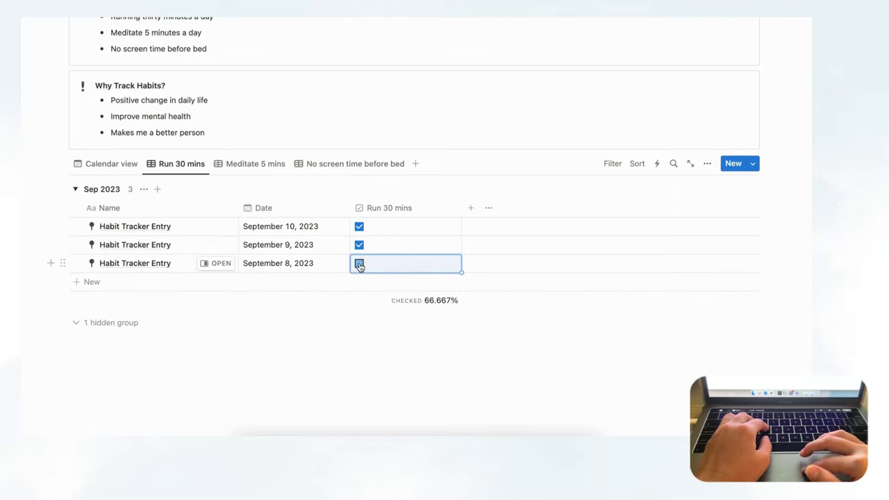
left_click(359, 245)
left_click(359, 227)
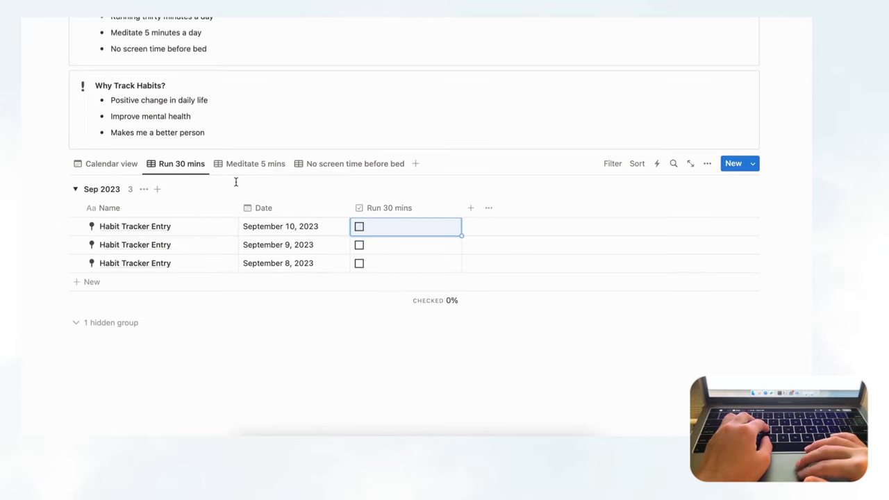
- Return to the calendar view and insert a 2 columns block directly beneath the "Habit Tracker" page title
scroll(237, 180, "up", 1)
left_click(118, 192)
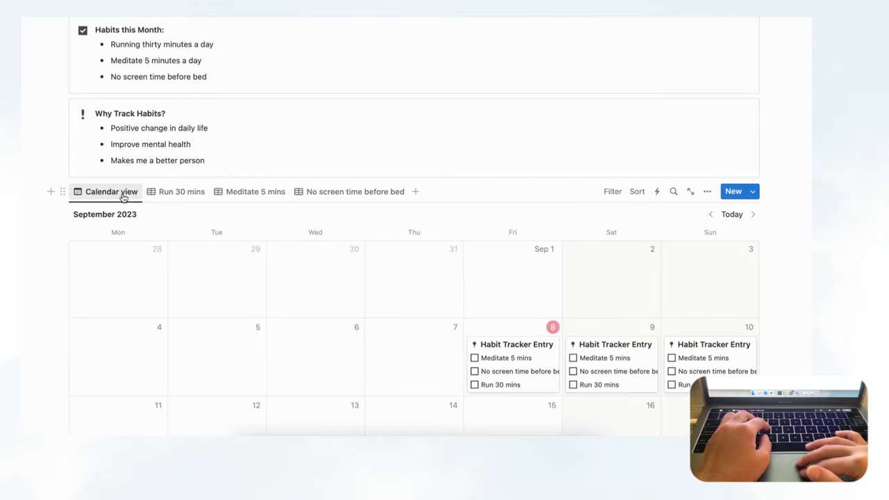
scroll(183, 236, "up", 5)
scroll(183, 236, "down", 3)
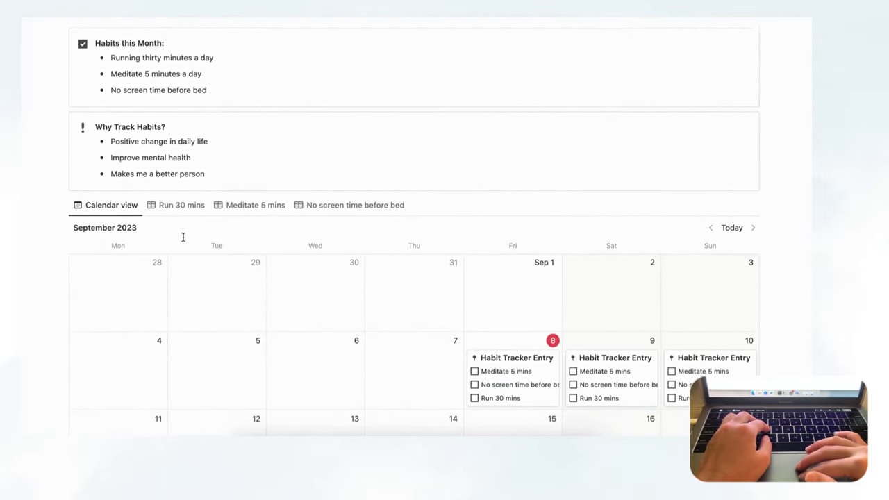
scroll(182, 236, "up", 3)
scroll(183, 236, "down", 2)
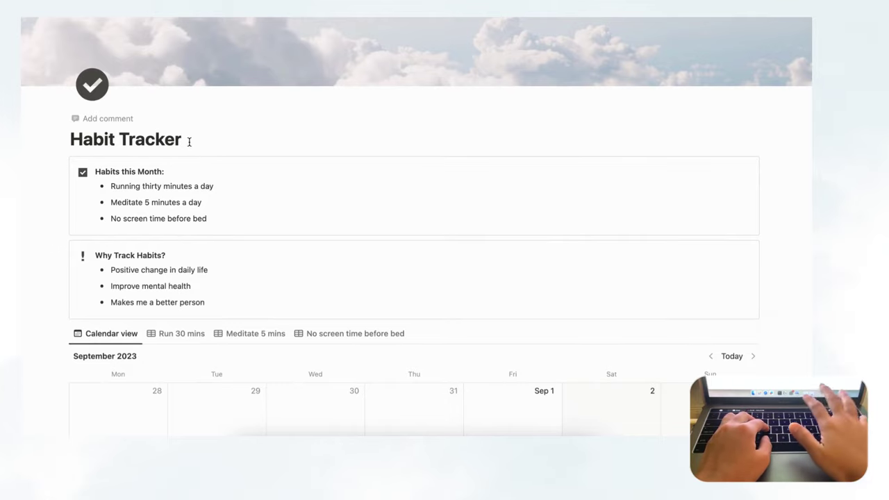
key("Return")
type("/col")
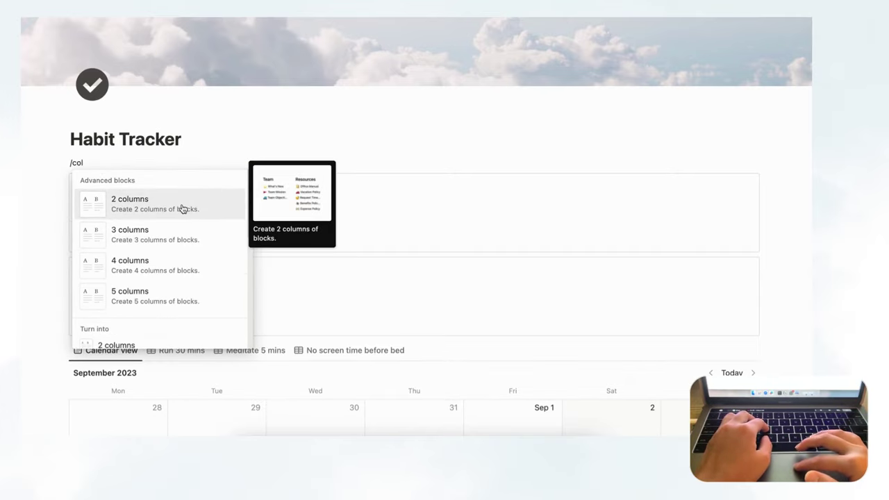
left_click(154, 211)
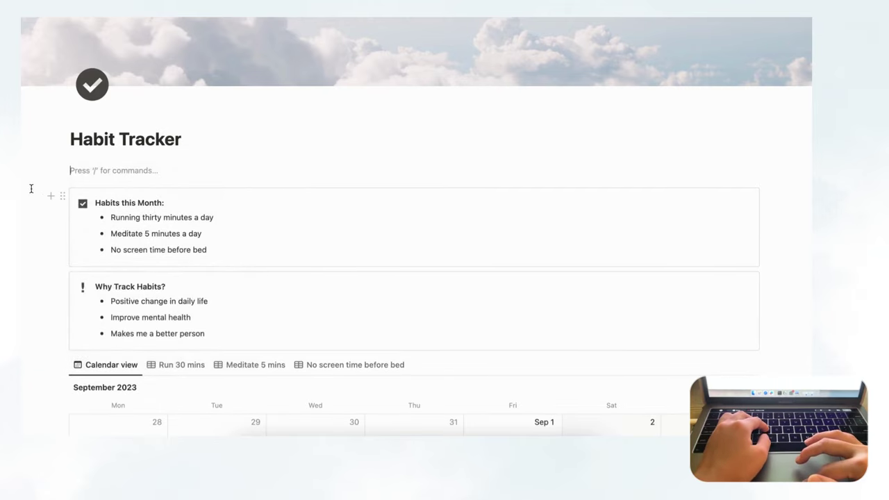
- Arrange both callouts in a narrow first column and the habit calendar database in a wide second column
left_click_drag(31, 189, 79, 296)
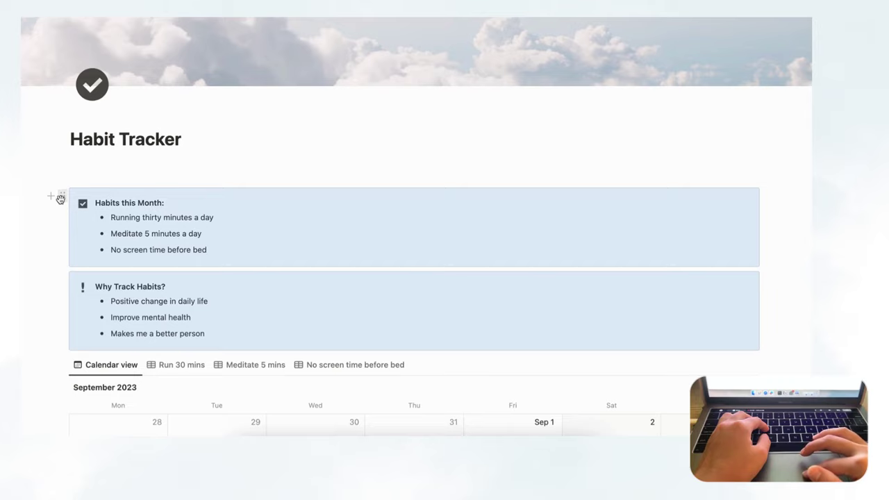
left_click_drag(61, 199, 84, 162)
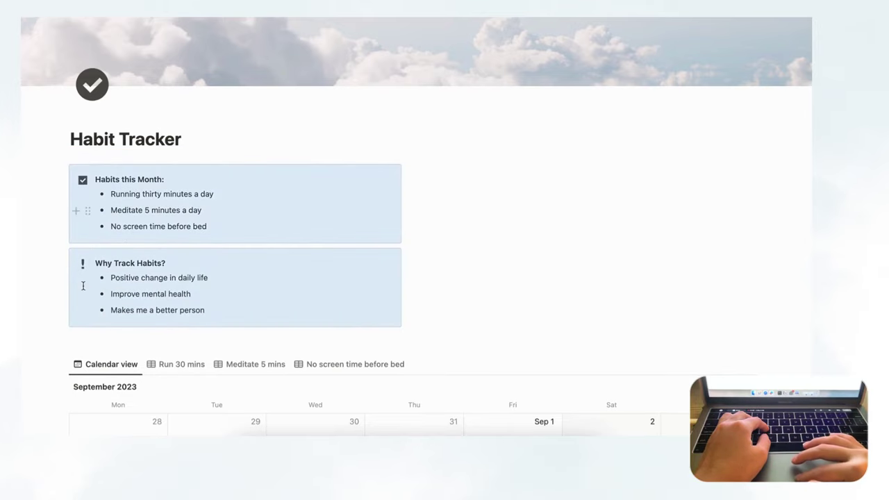
scroll(76, 305, "down", 1)
left_click_drag(61, 341, 463, 152)
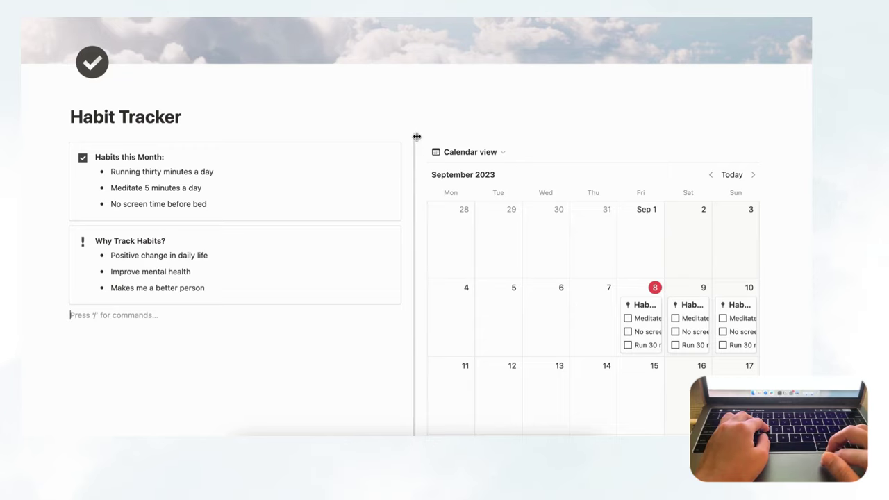
left_click_drag(400, 139, 206, 145)
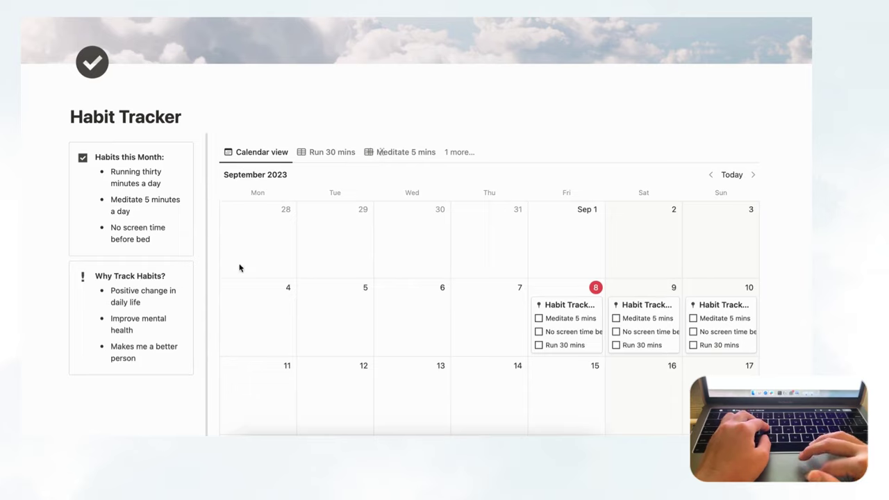
- Insert an image block in the narrow column, directly beneath the "Why Track Habits?" callout
left_click(126, 391)
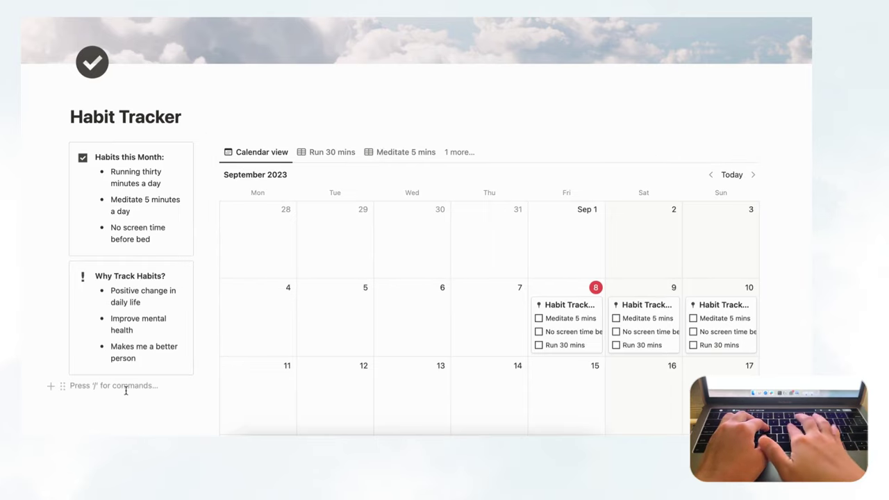
scroll(126, 391, "up", 2)
scroll(126, 391, "down", 2)
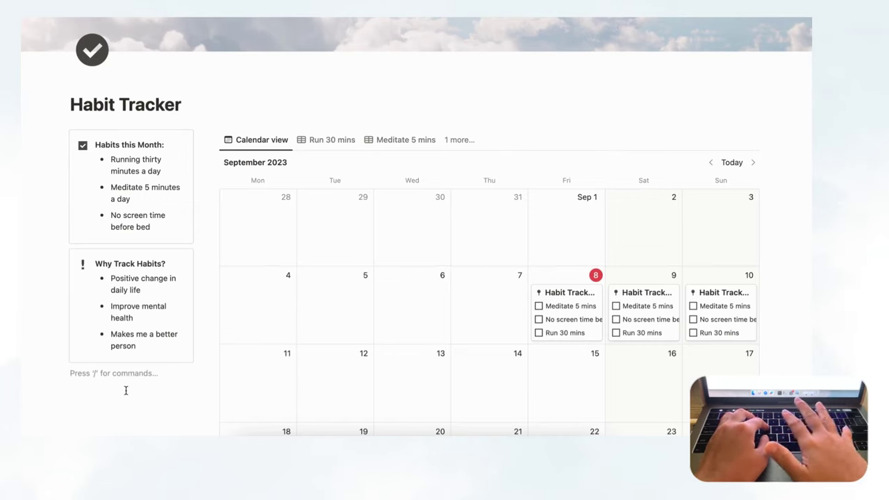
type("/")
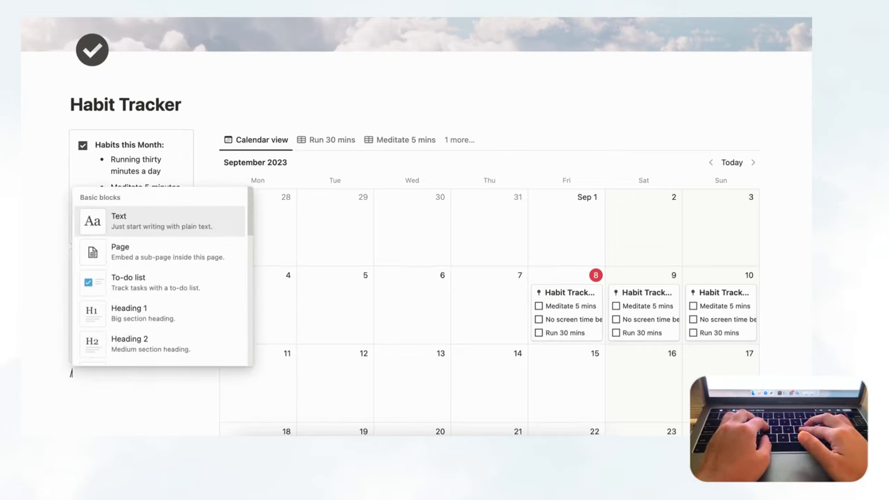
type("image")
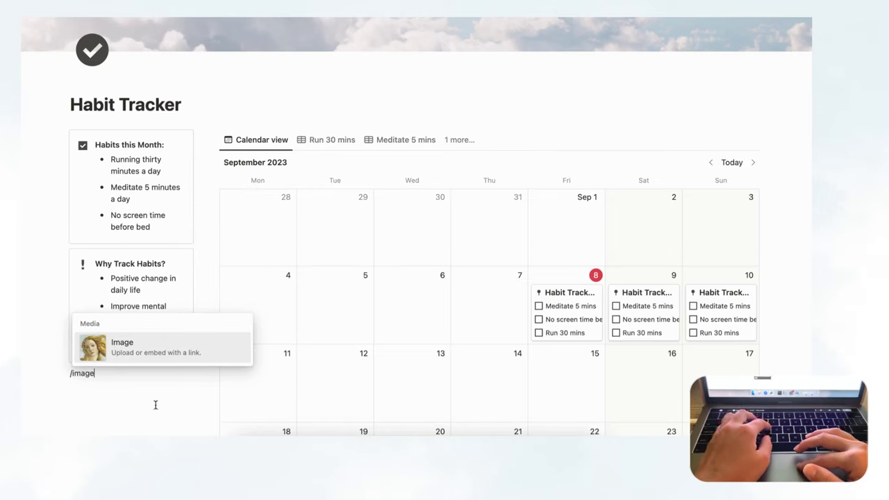
left_click(152, 358)
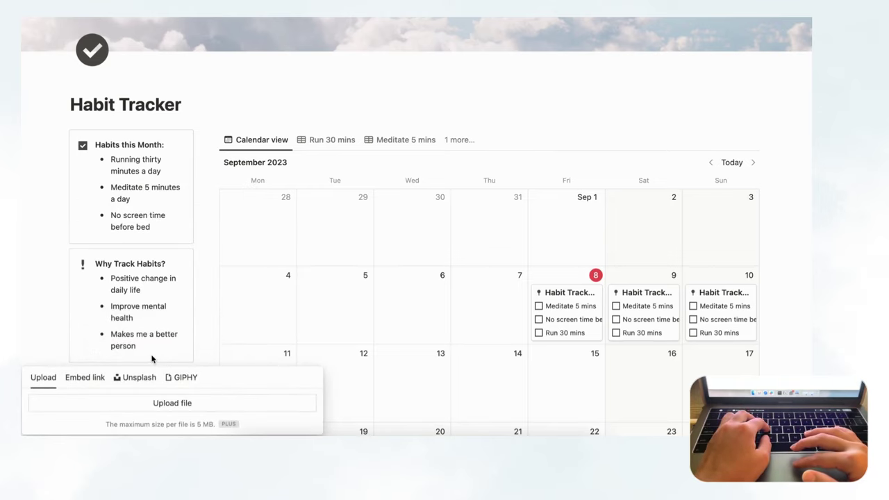
- Search GIPHY for "motivation" and use the motivational penguin GIF as the image
left_click(185, 379)
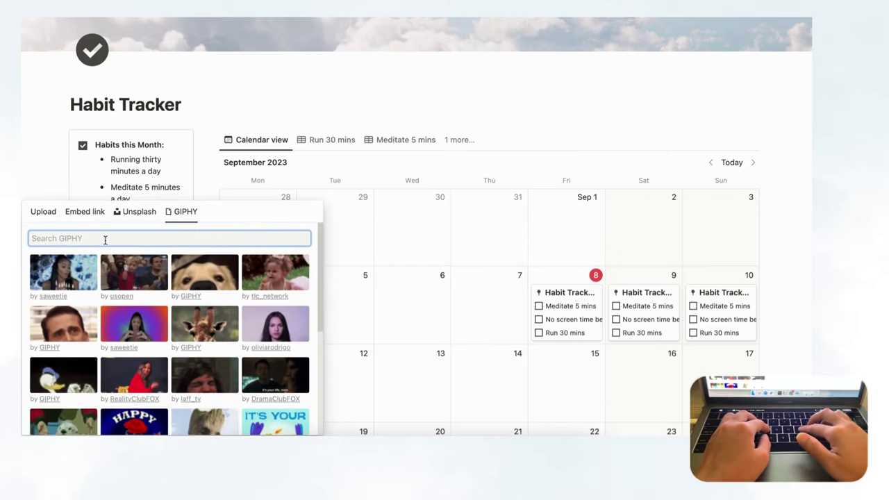
type("motivation")
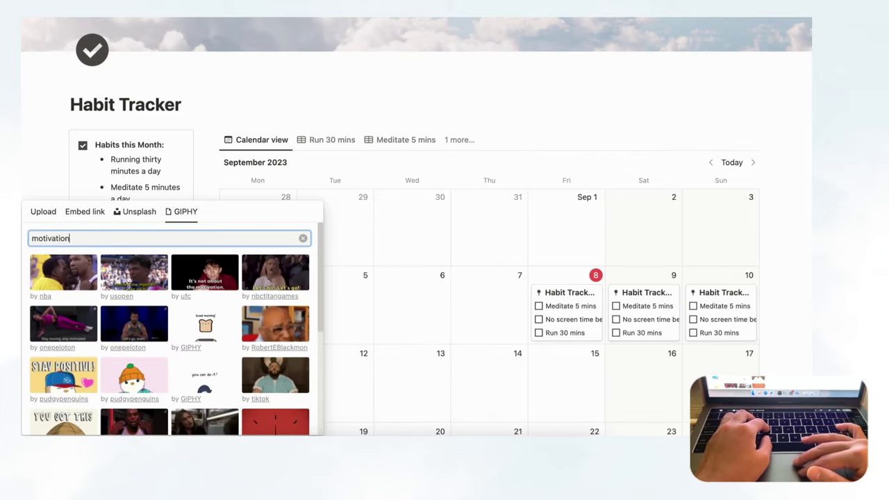
scroll(155, 345, "down", 2)
scroll(155, 347, "down", 1)
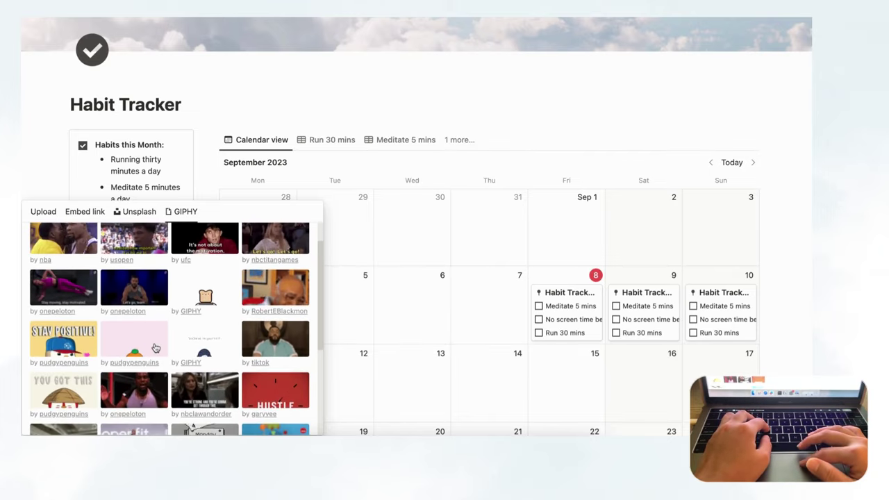
left_click(208, 346)
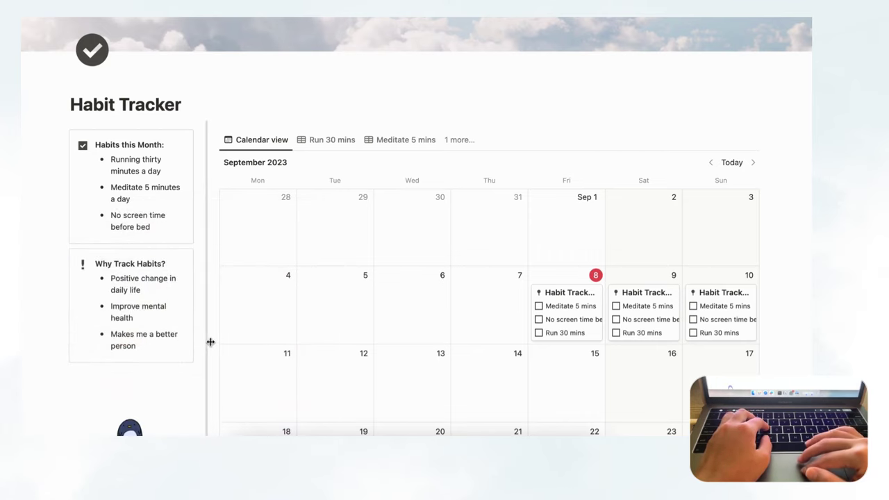
- Move the penguin GIF above the "Habits this Month:" callout and widen the first column so each callout bullet fits on one line
left_click_drag(63, 375, 98, 128)
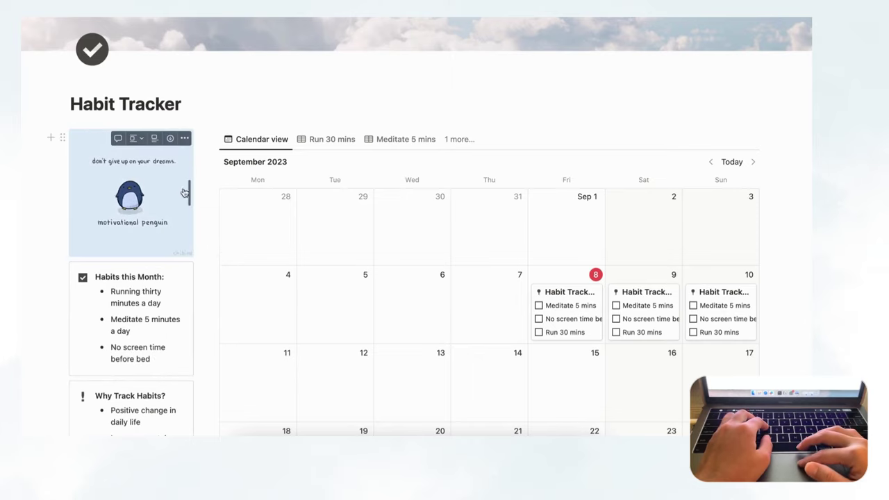
left_click_drag(200, 174, 228, 184)
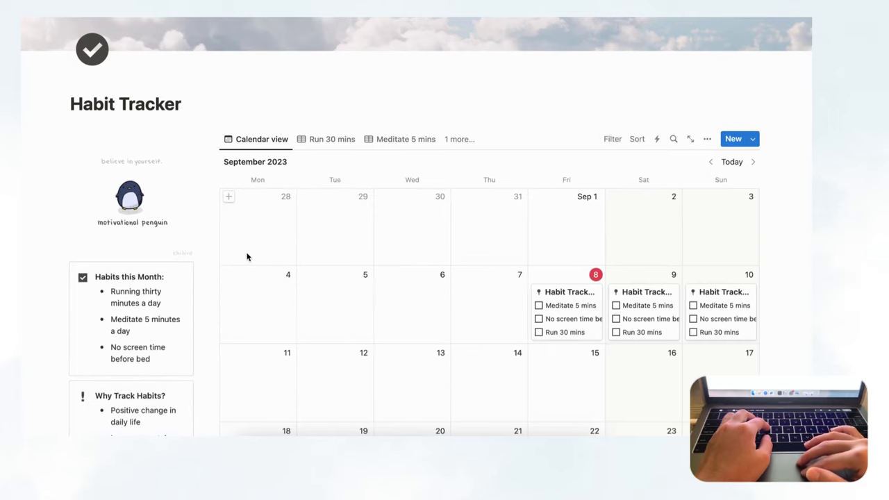
scroll(247, 257, "up", 3)
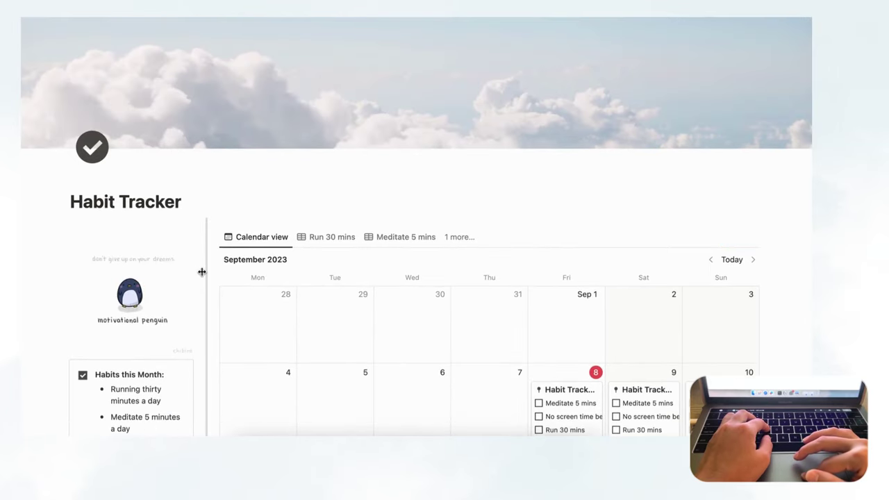
left_click_drag(201, 271, 249, 275)
scroll(356, 266, "down", 4)
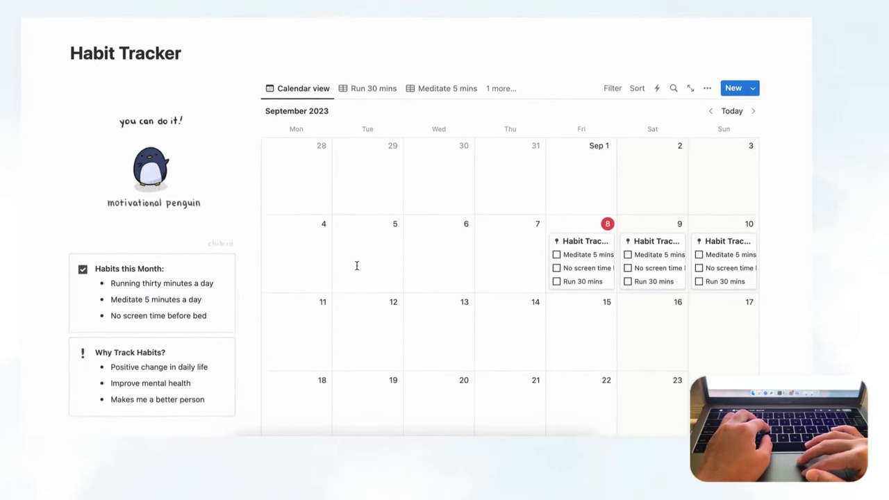
scroll(356, 266, "up", 5)
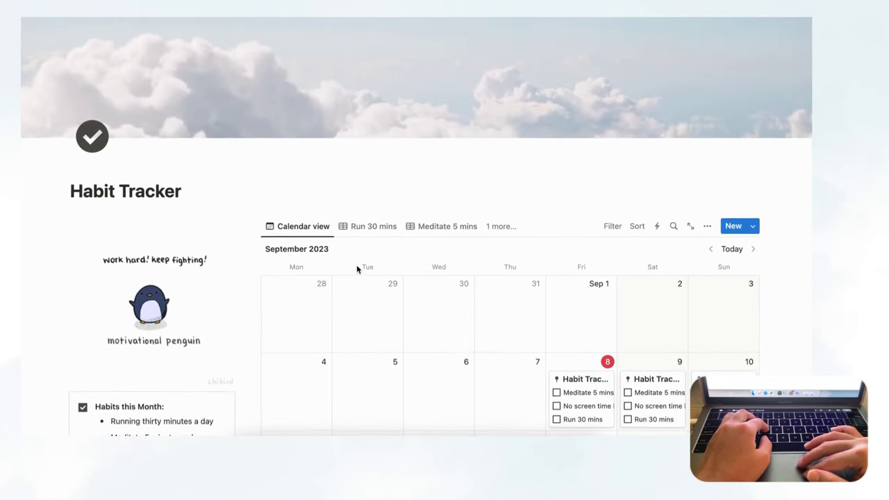
scroll(356, 267, "up", 1)
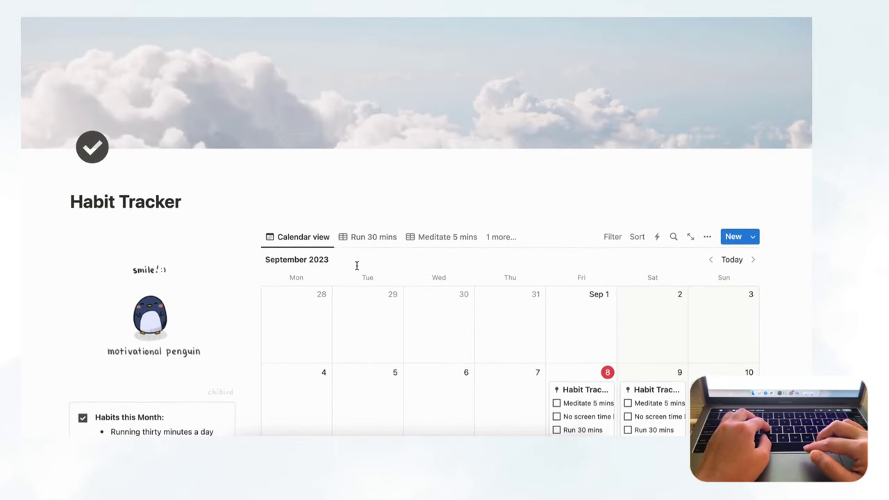